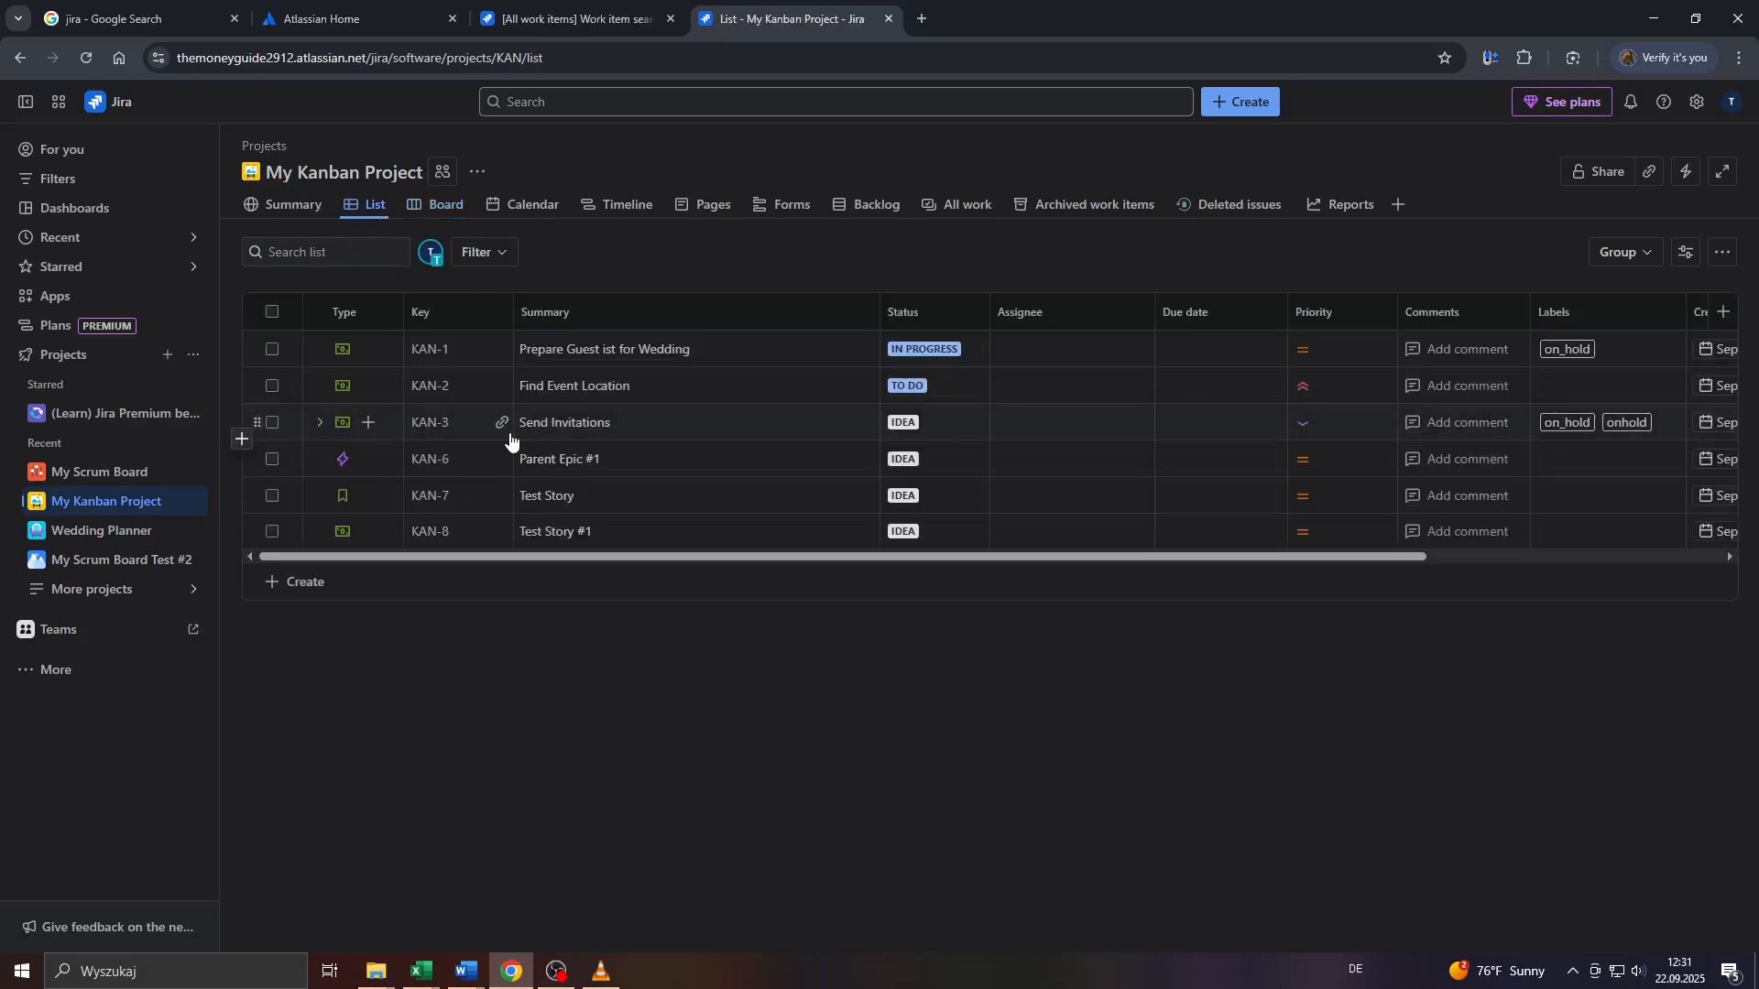
Open My Kanban Project in Jira and look through the extra views available for its navigation.
left_click(131, 11)
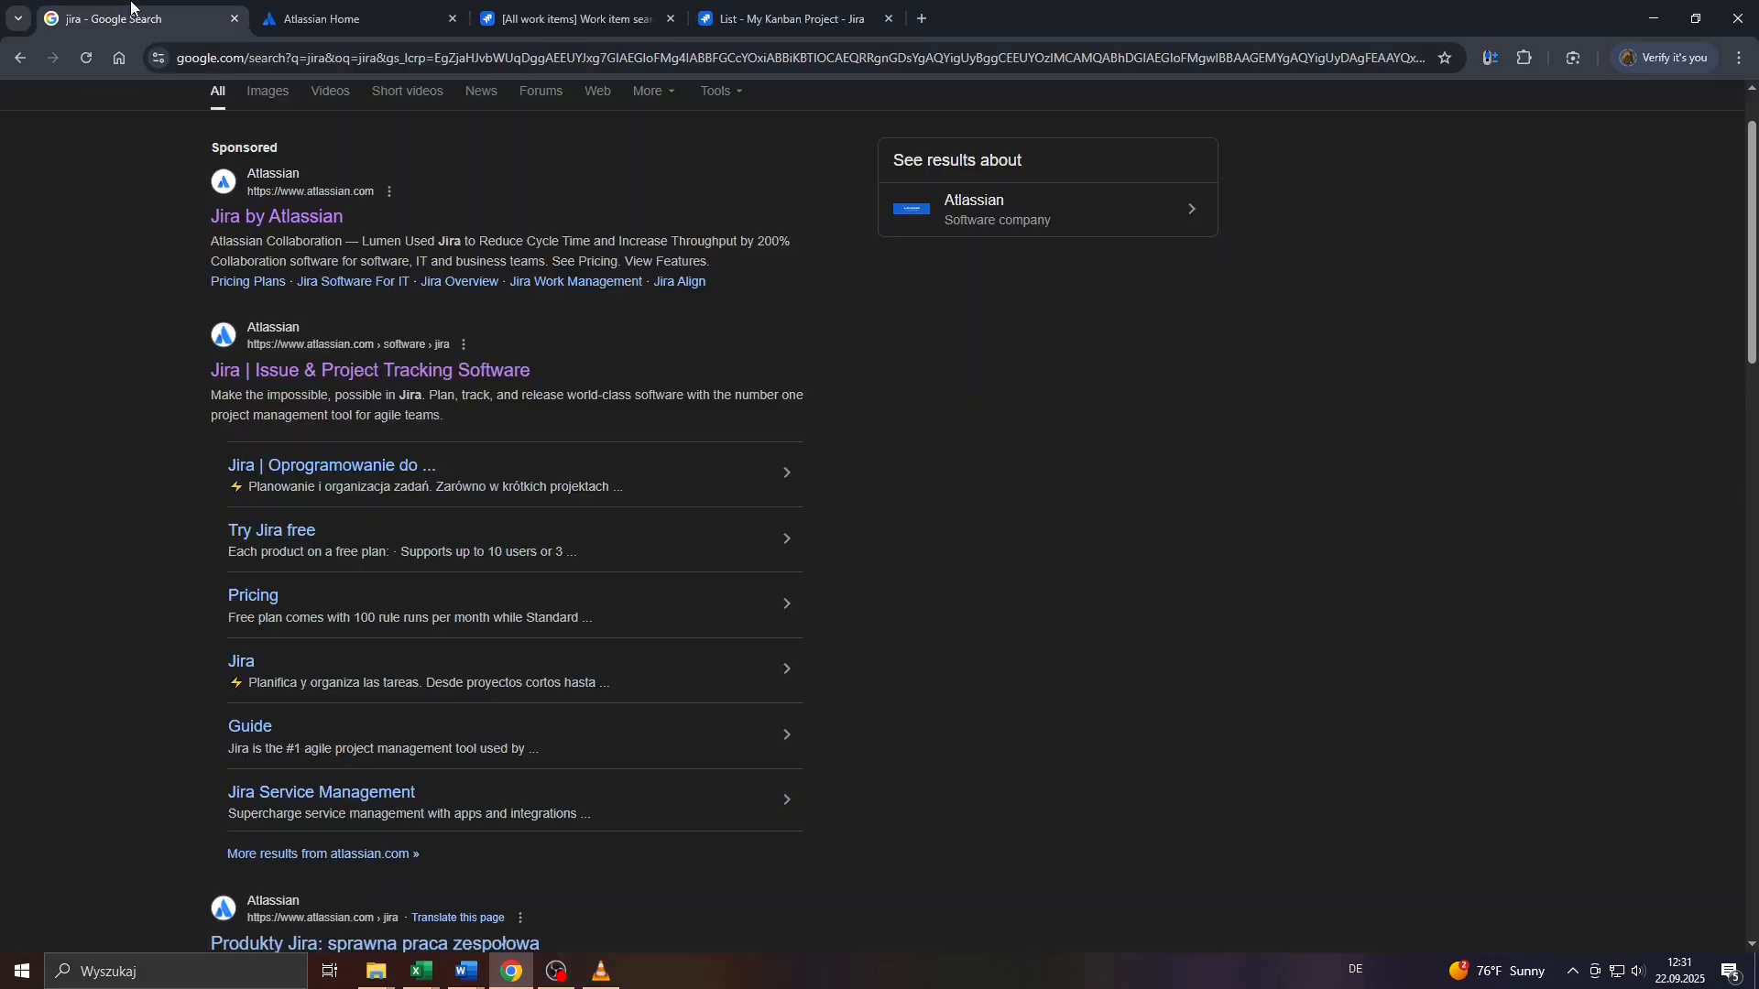
scroll(87, 294, "up", 1)
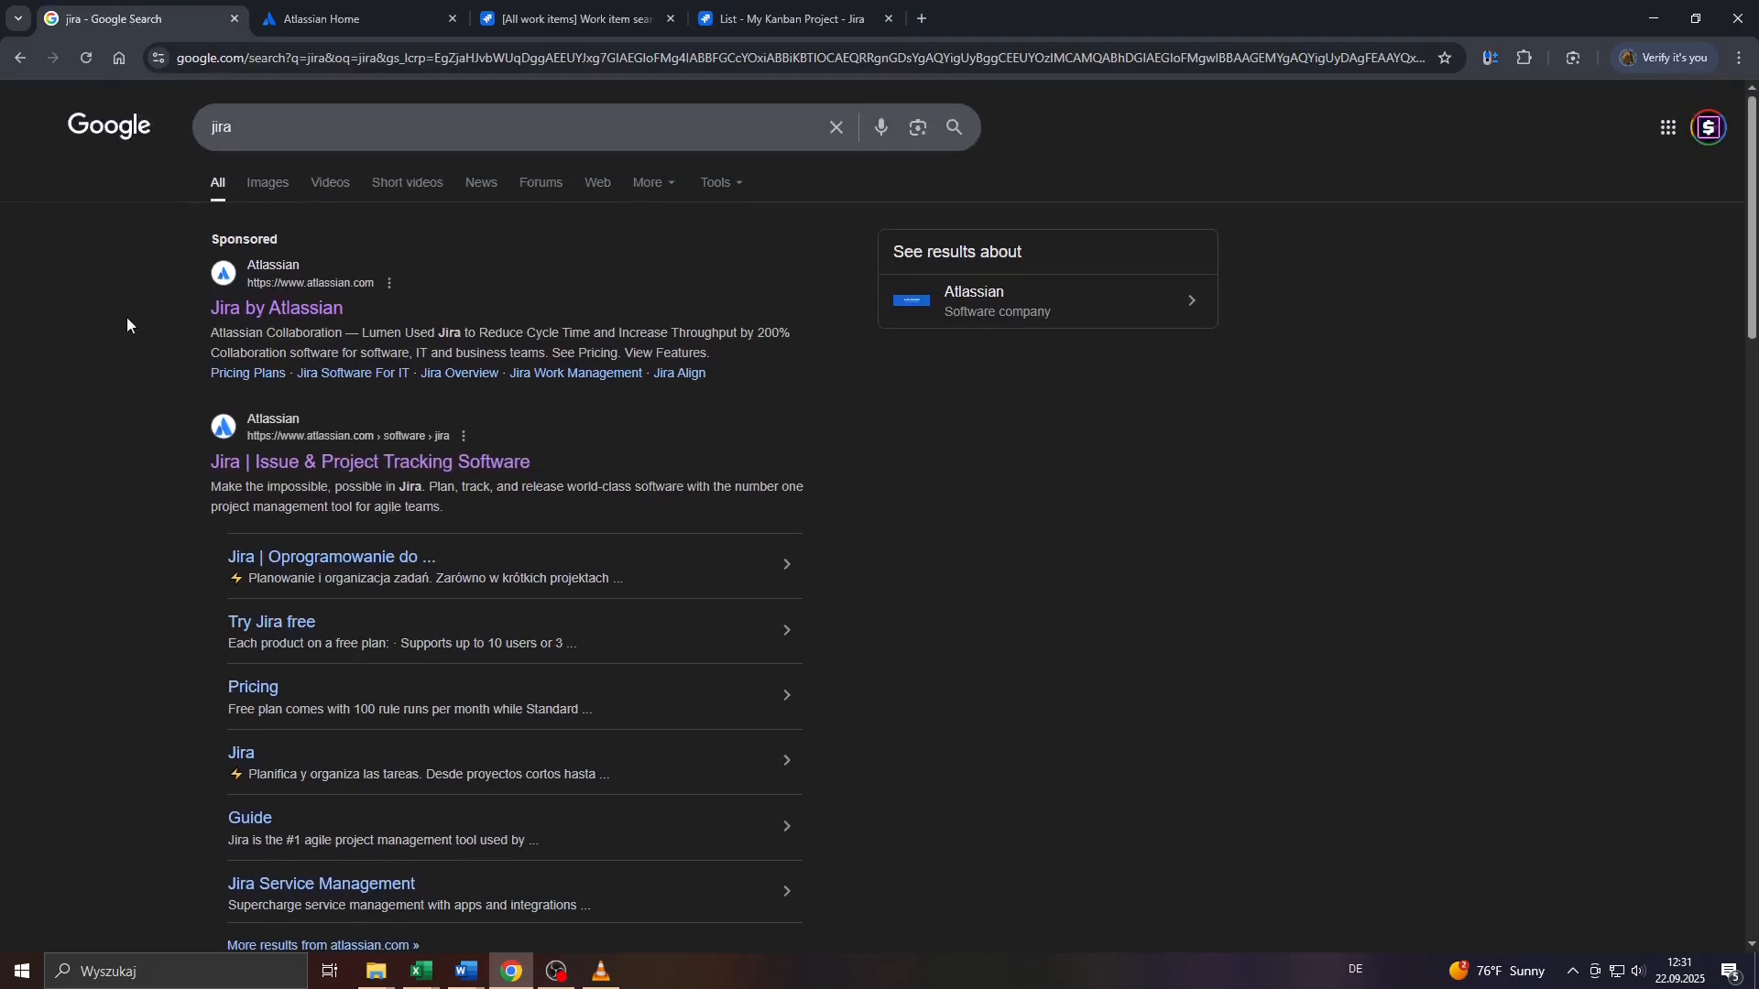
left_click(307, 19)
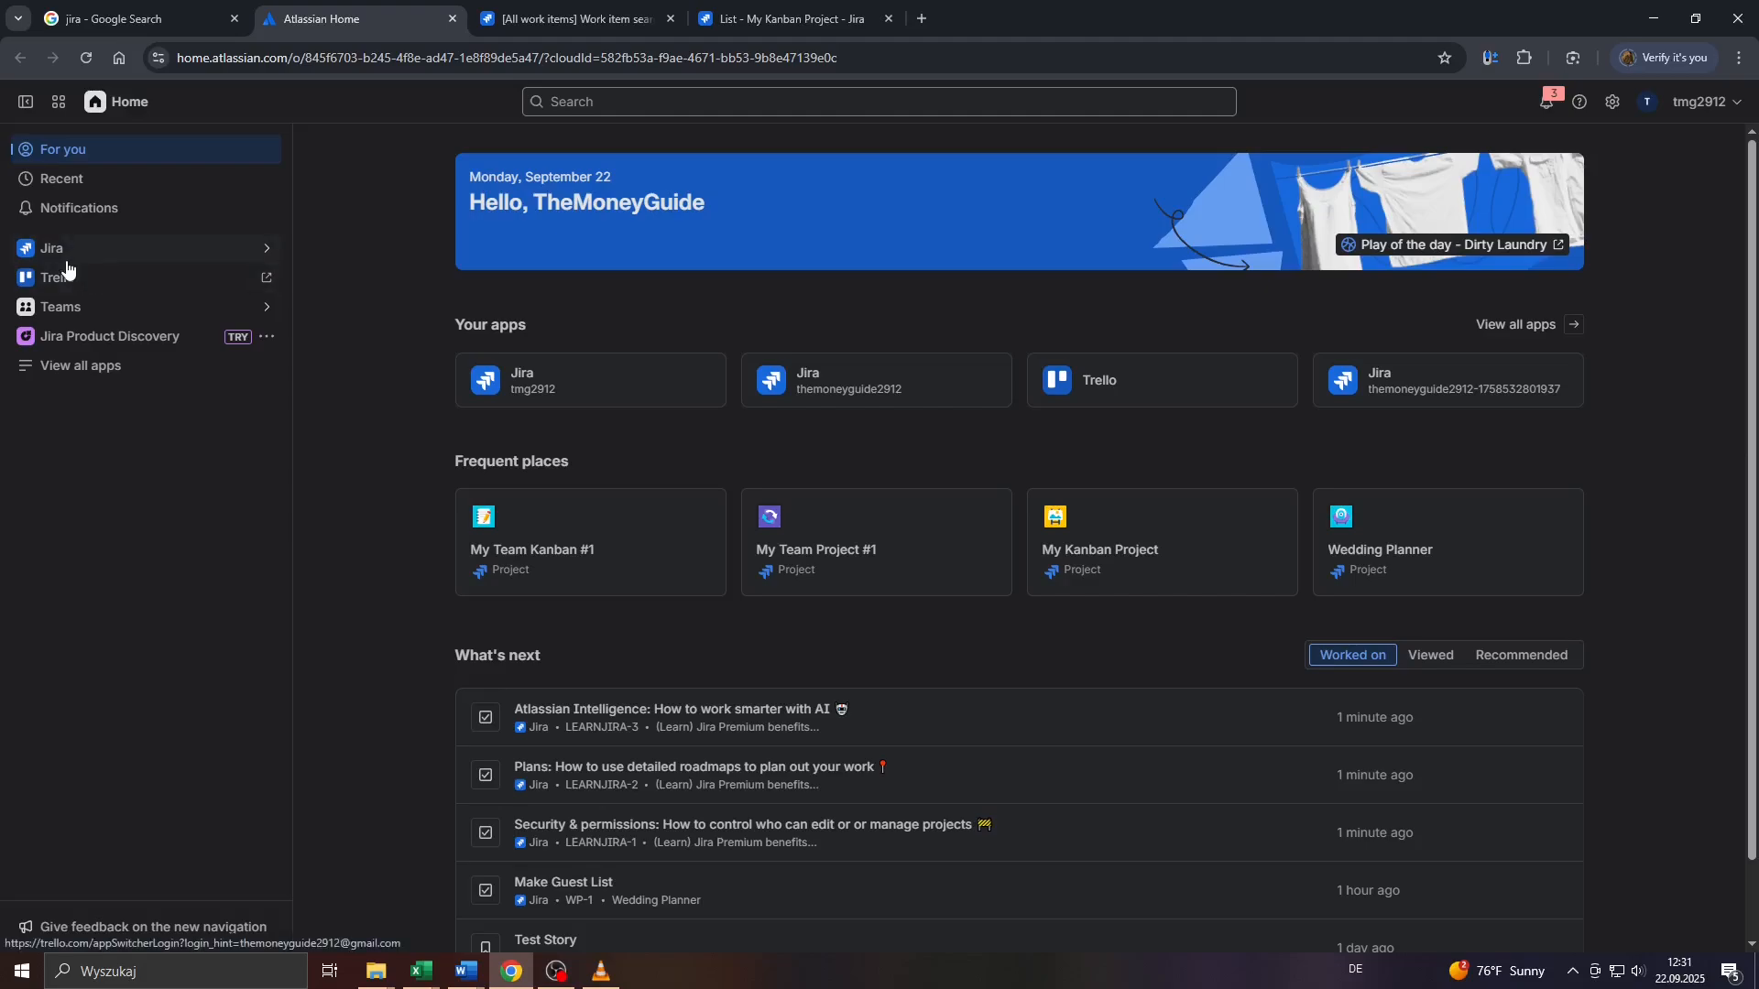
mouse_move(68, 249)
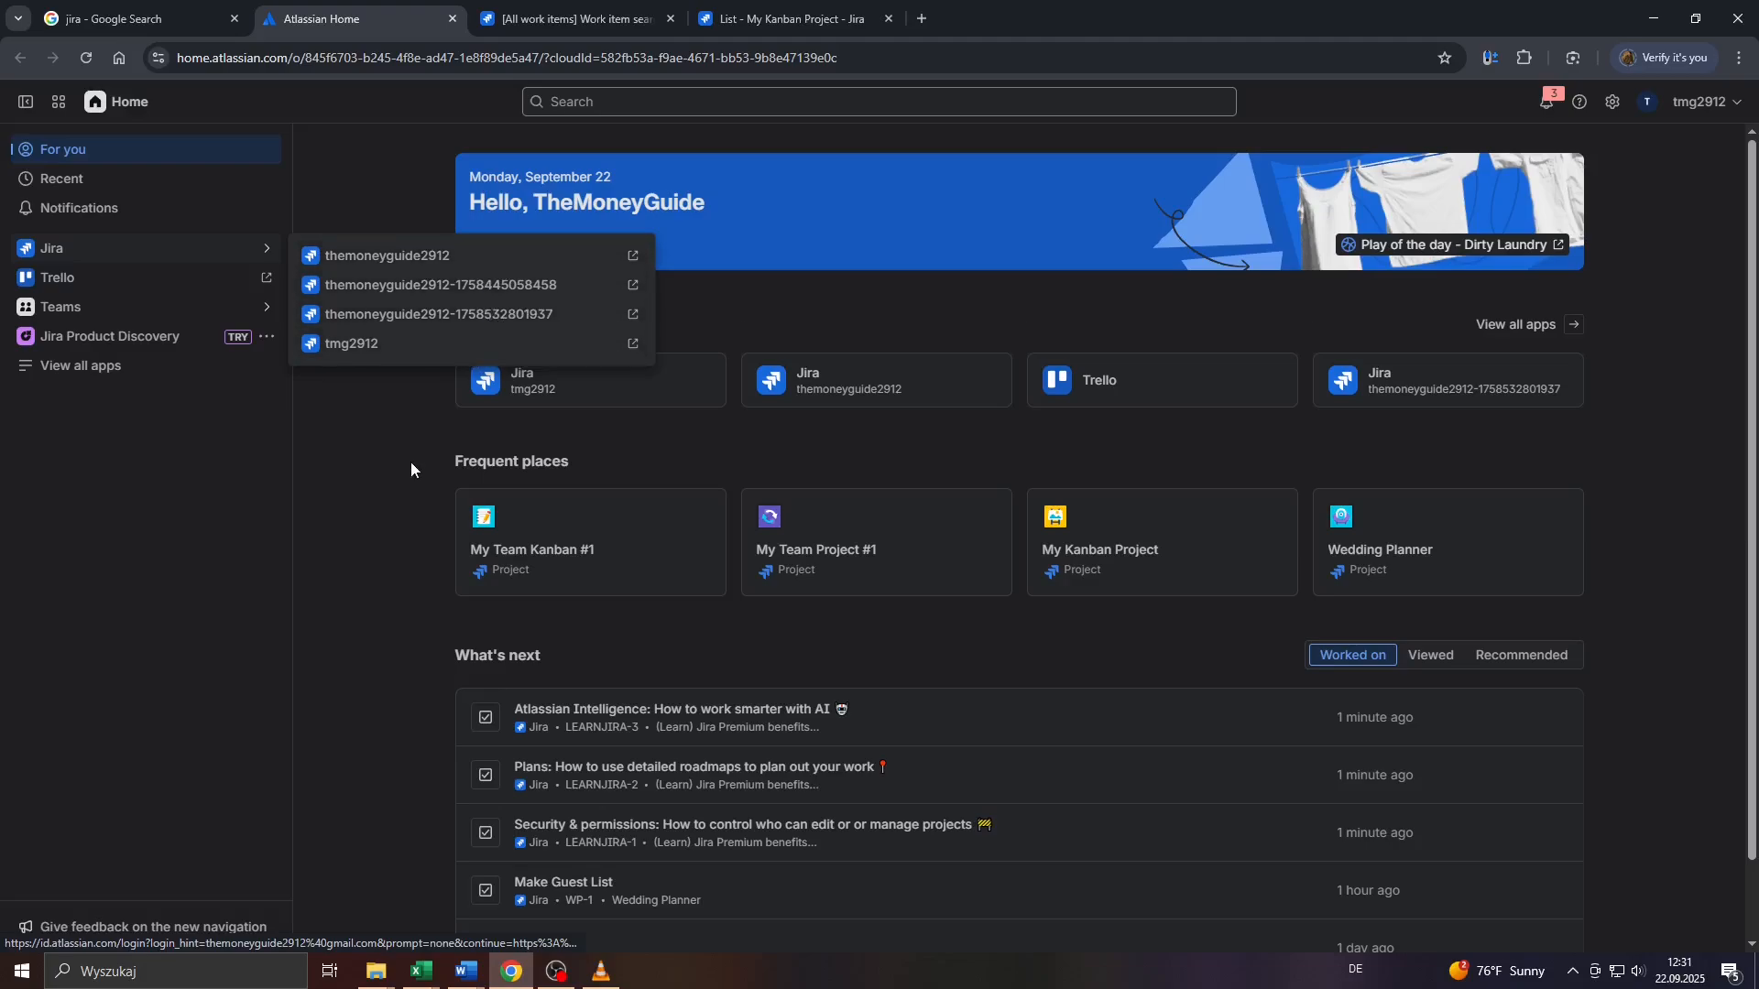
left_click(564, 19)
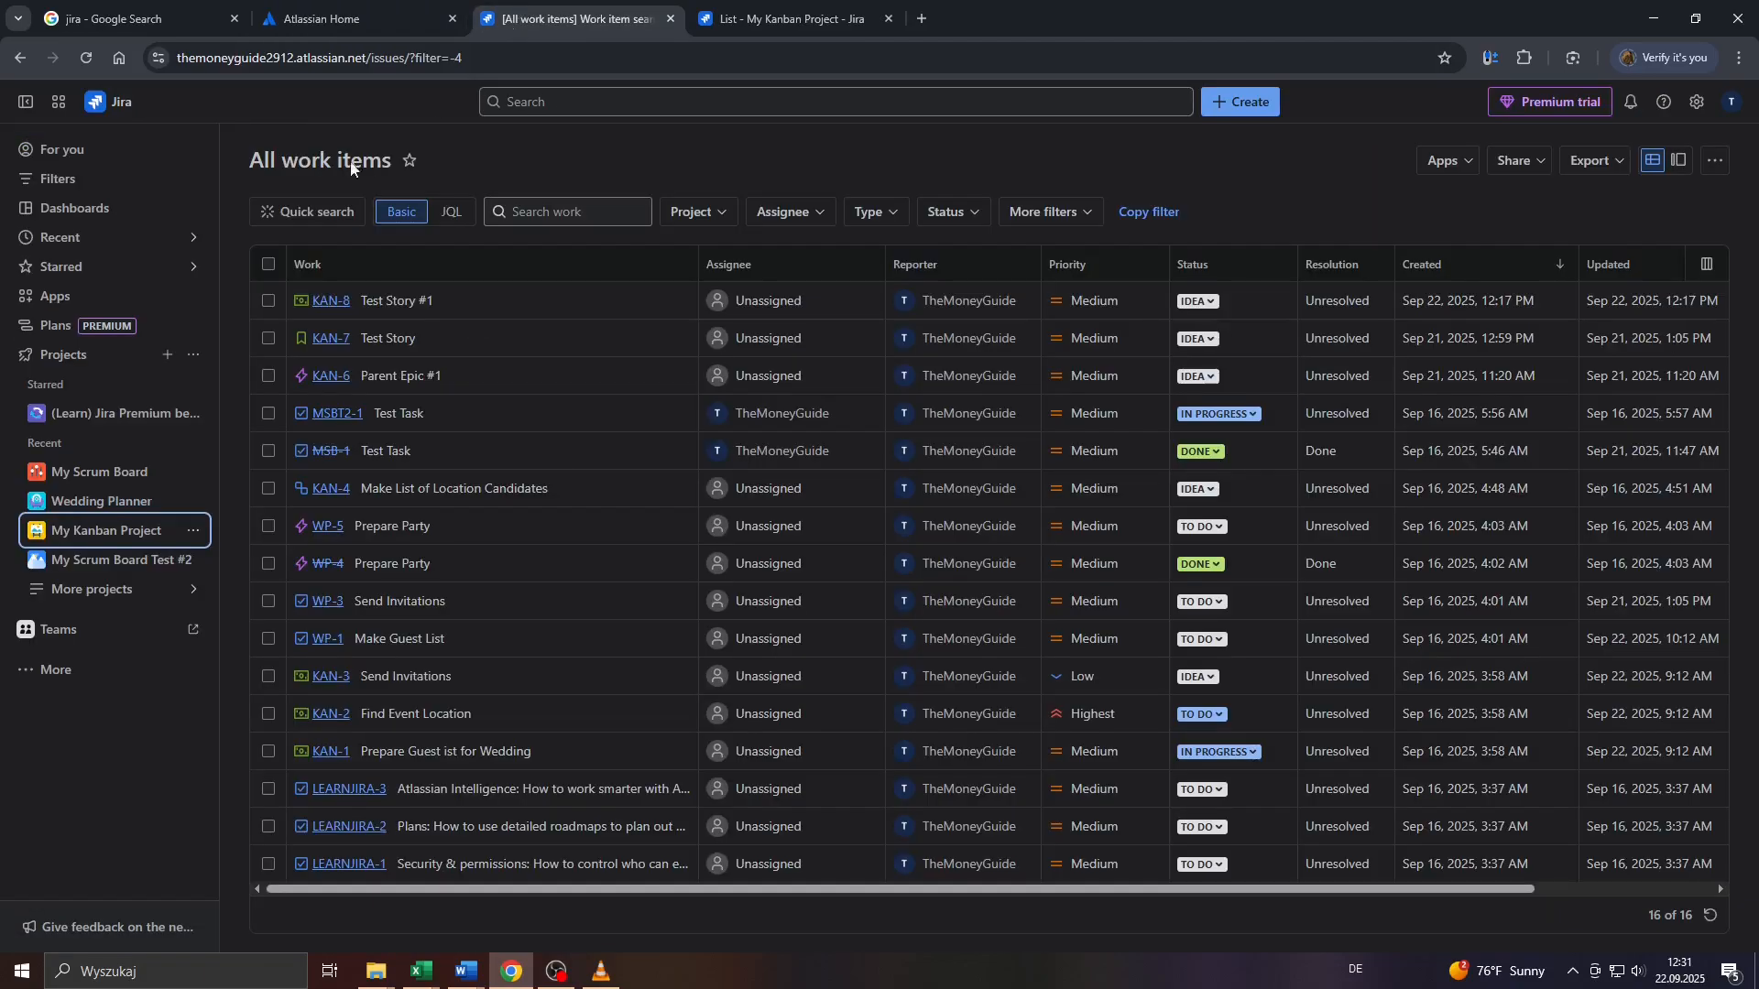
left_click(108, 529)
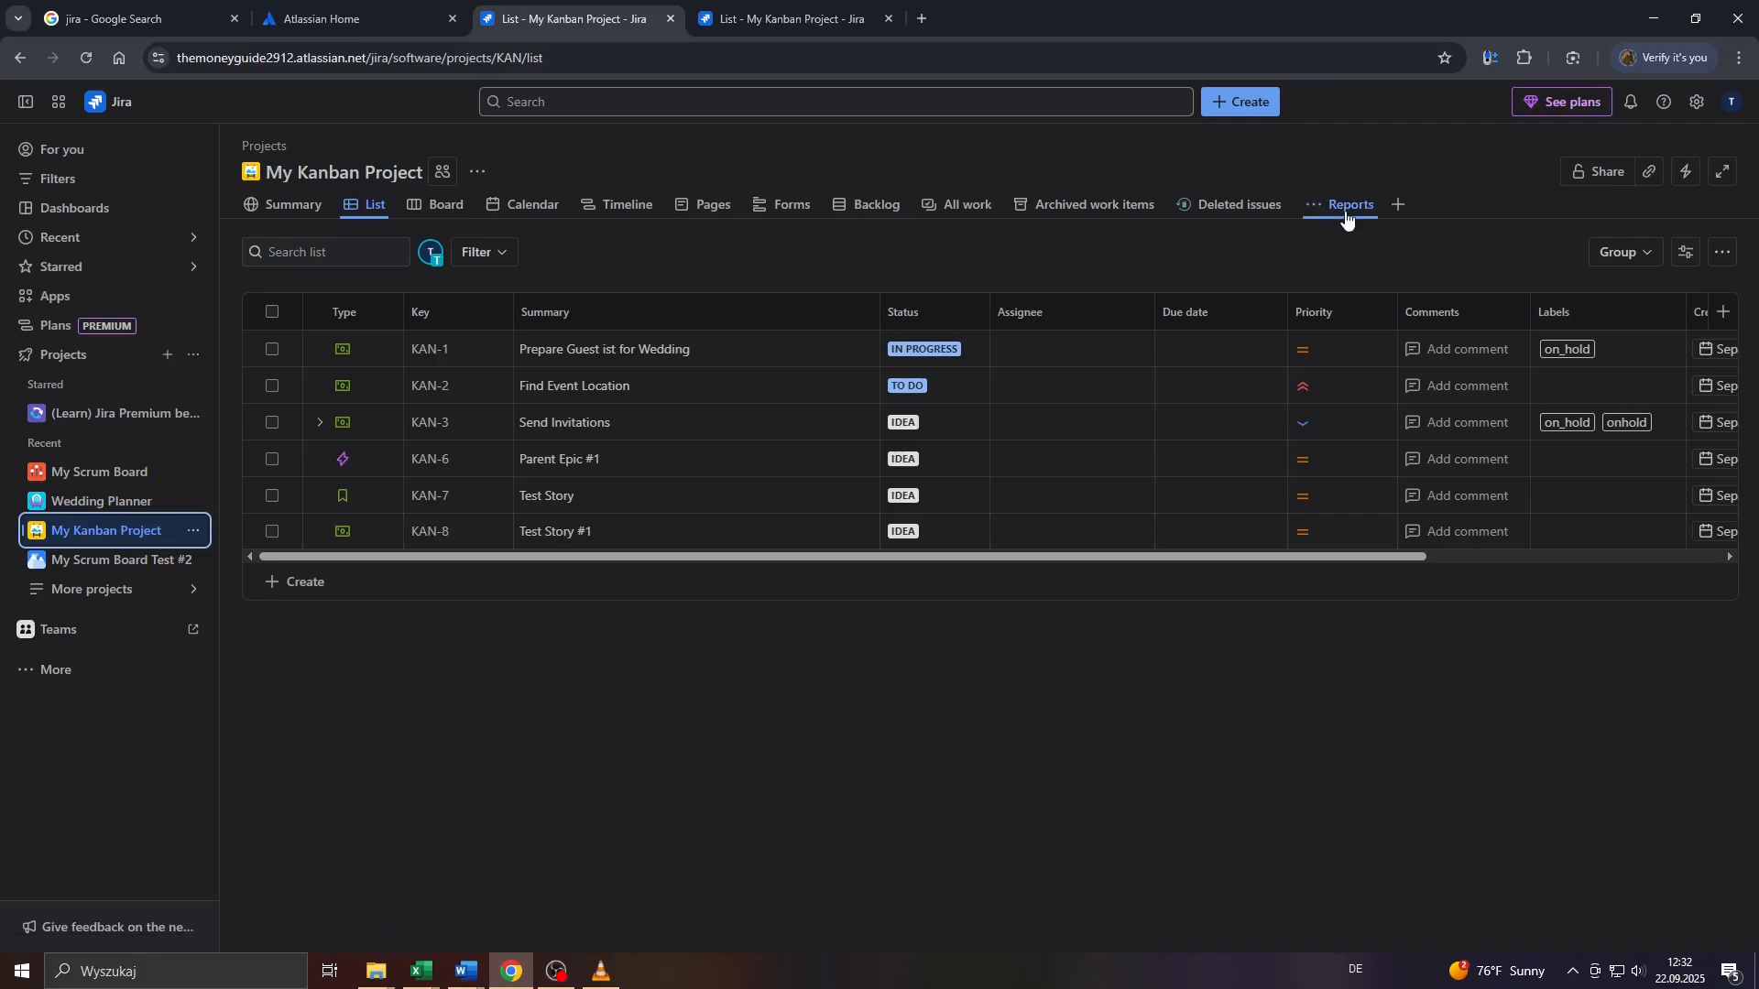
left_click(1396, 204)
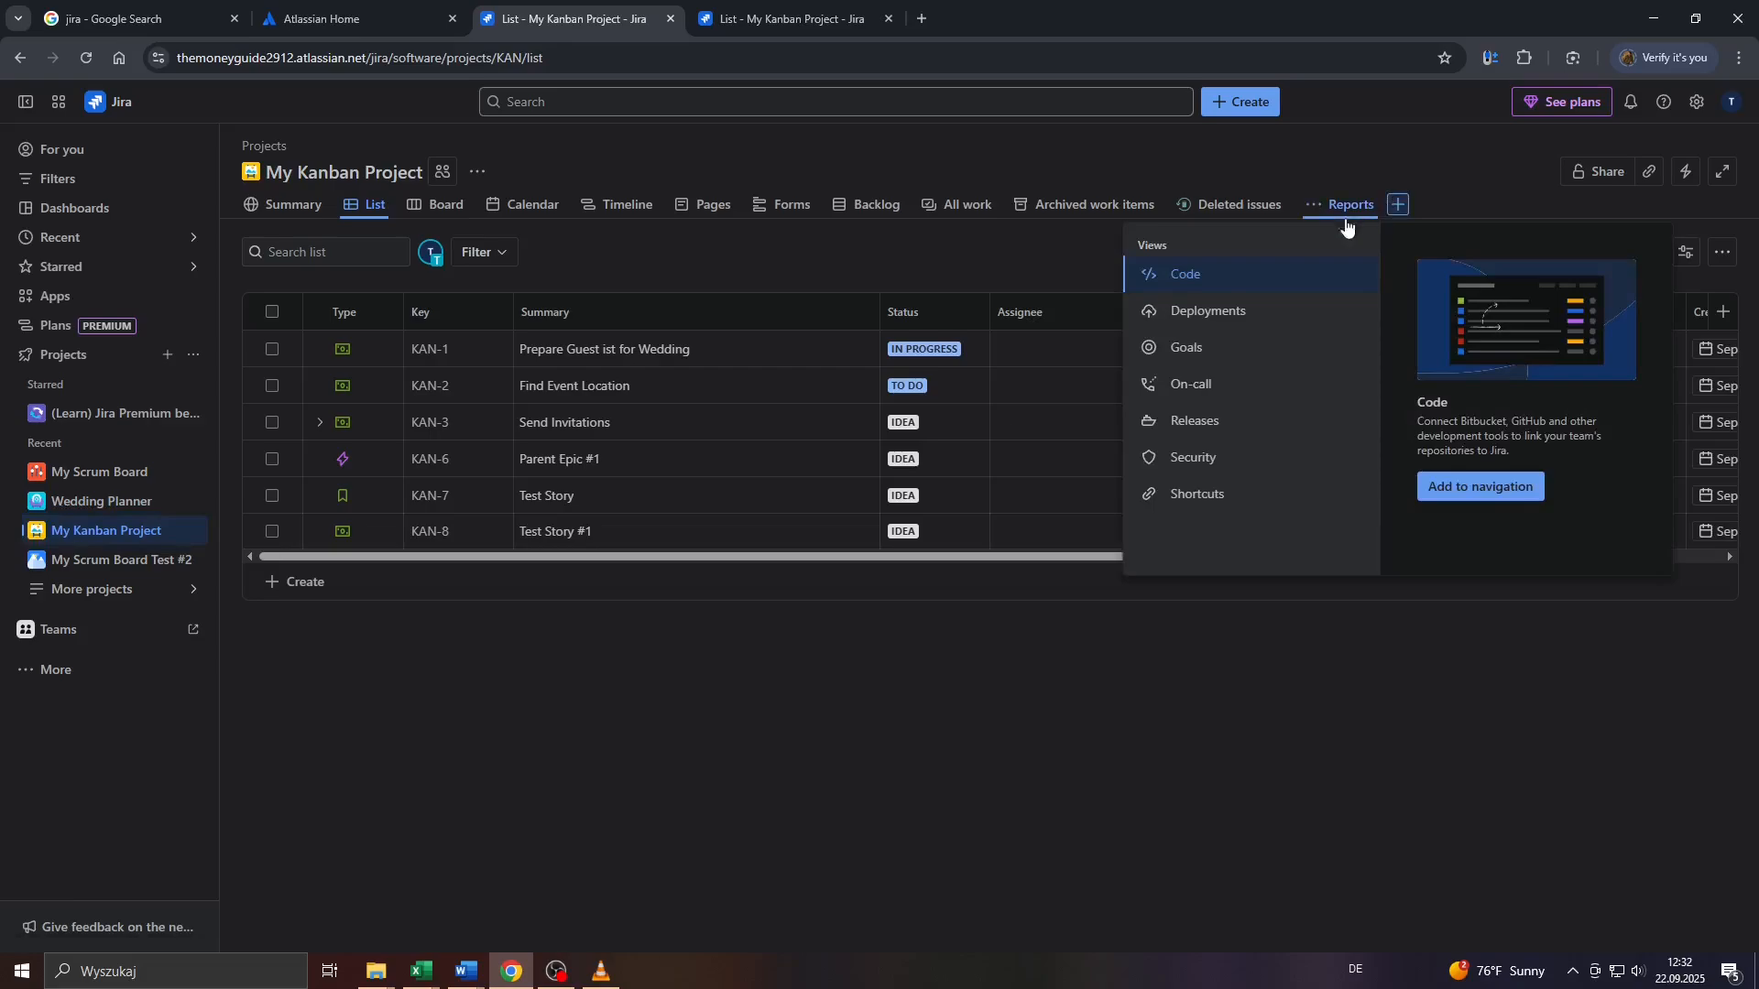
left_click(1482, 484)
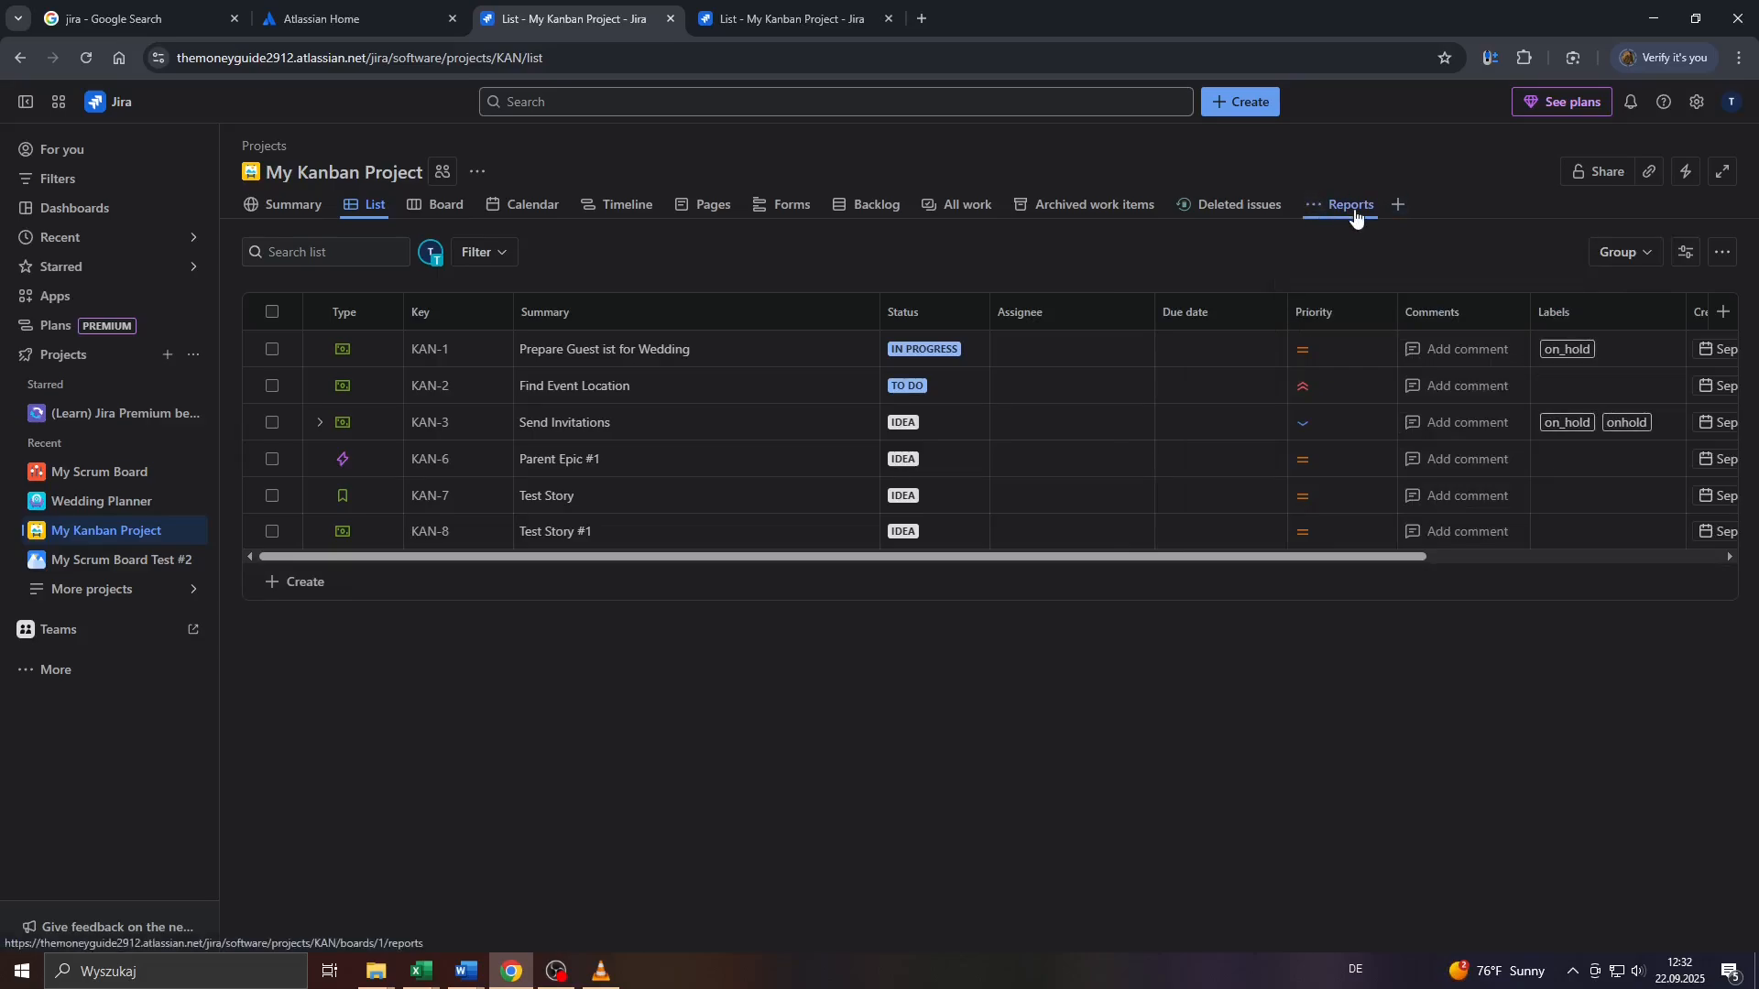
Open the feature settings of My Kanban Project and locate the Reports feature.
left_click(480, 172)
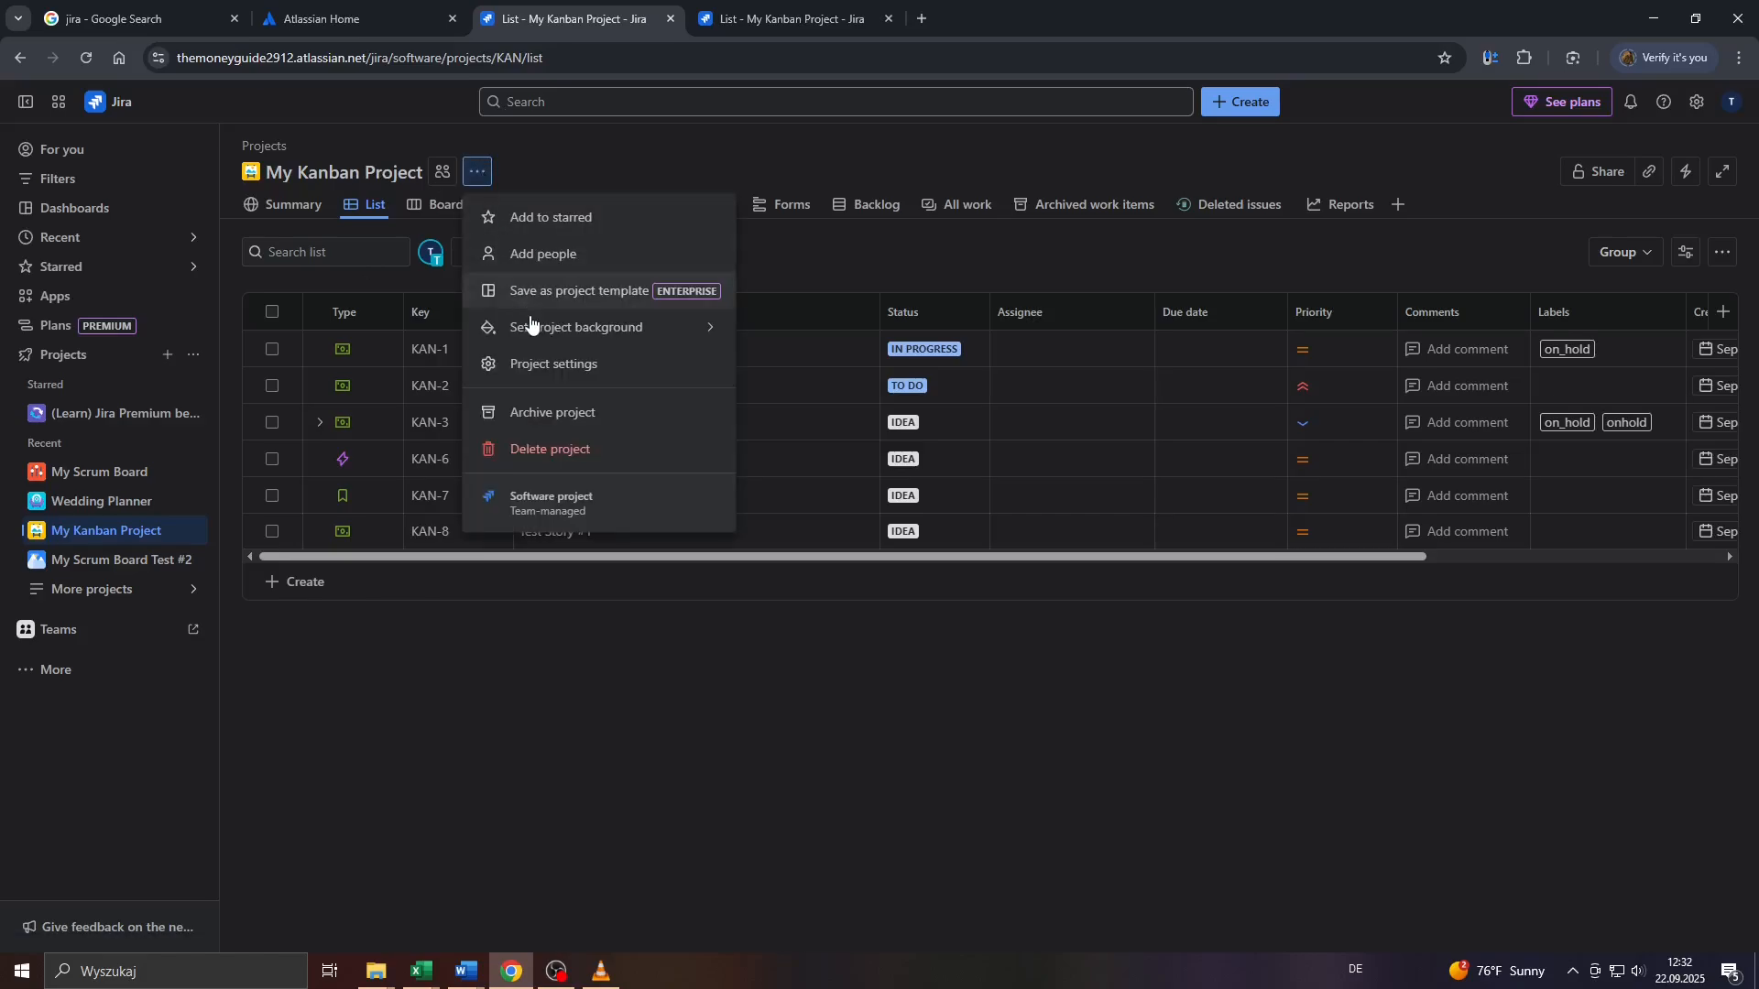
left_click(535, 363)
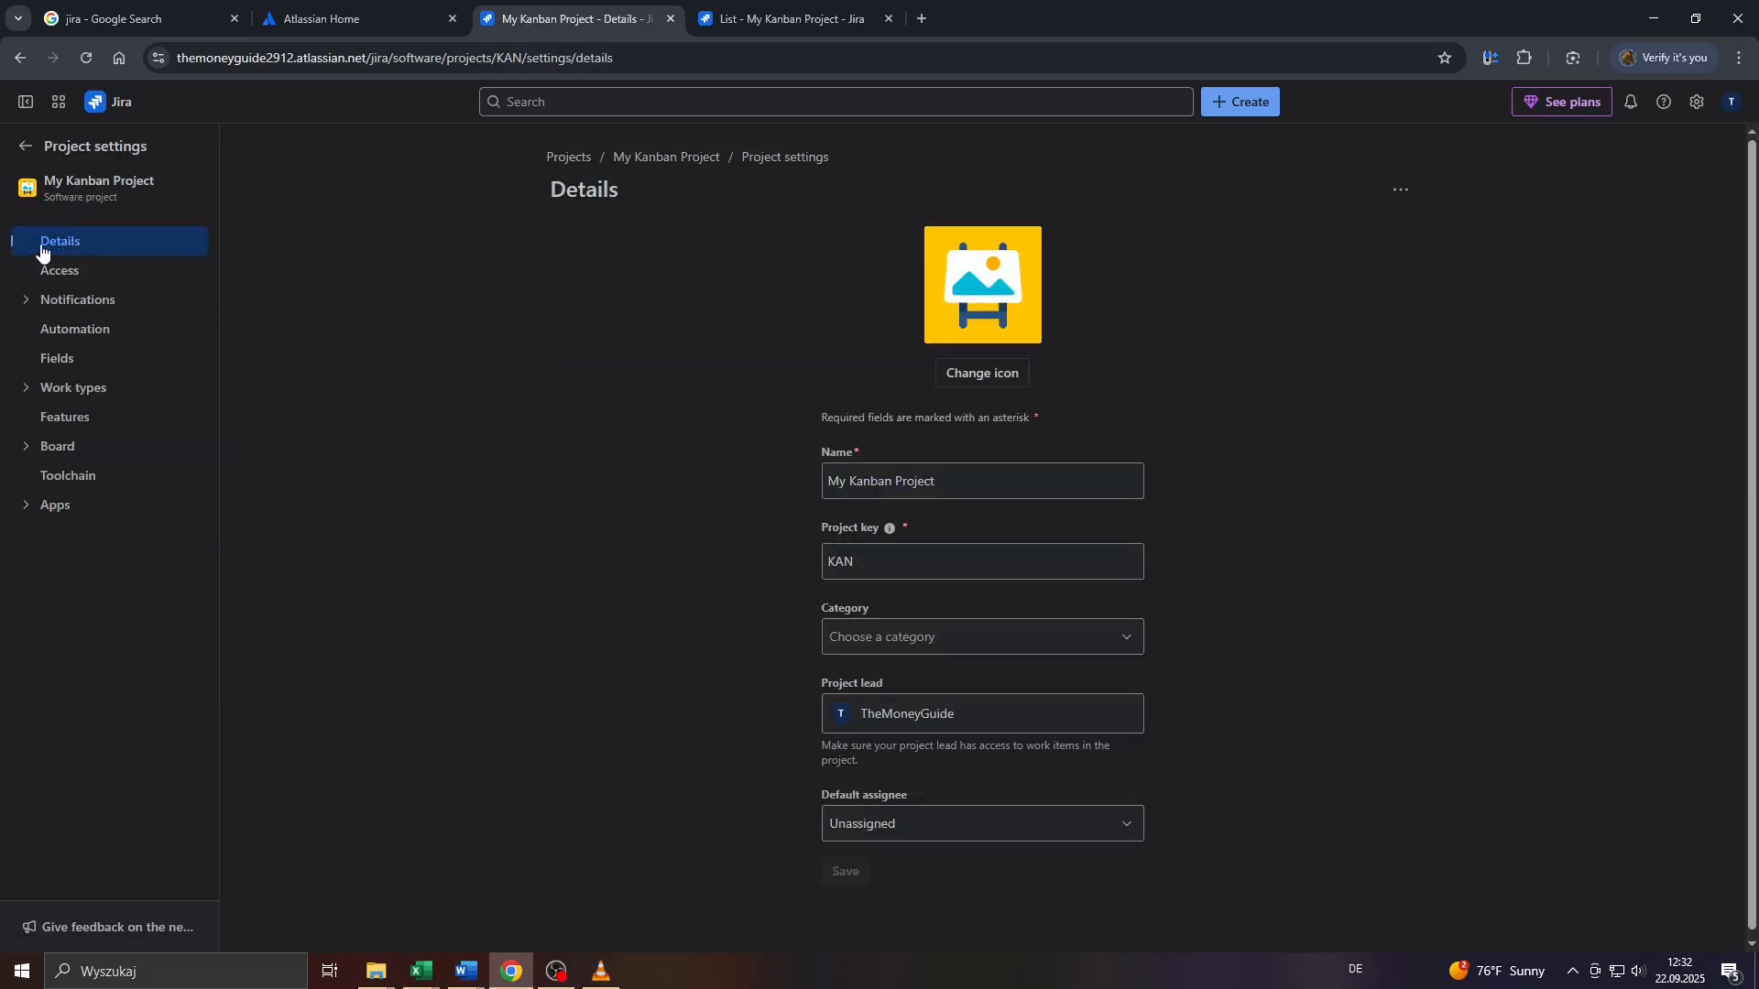
left_click(46, 418)
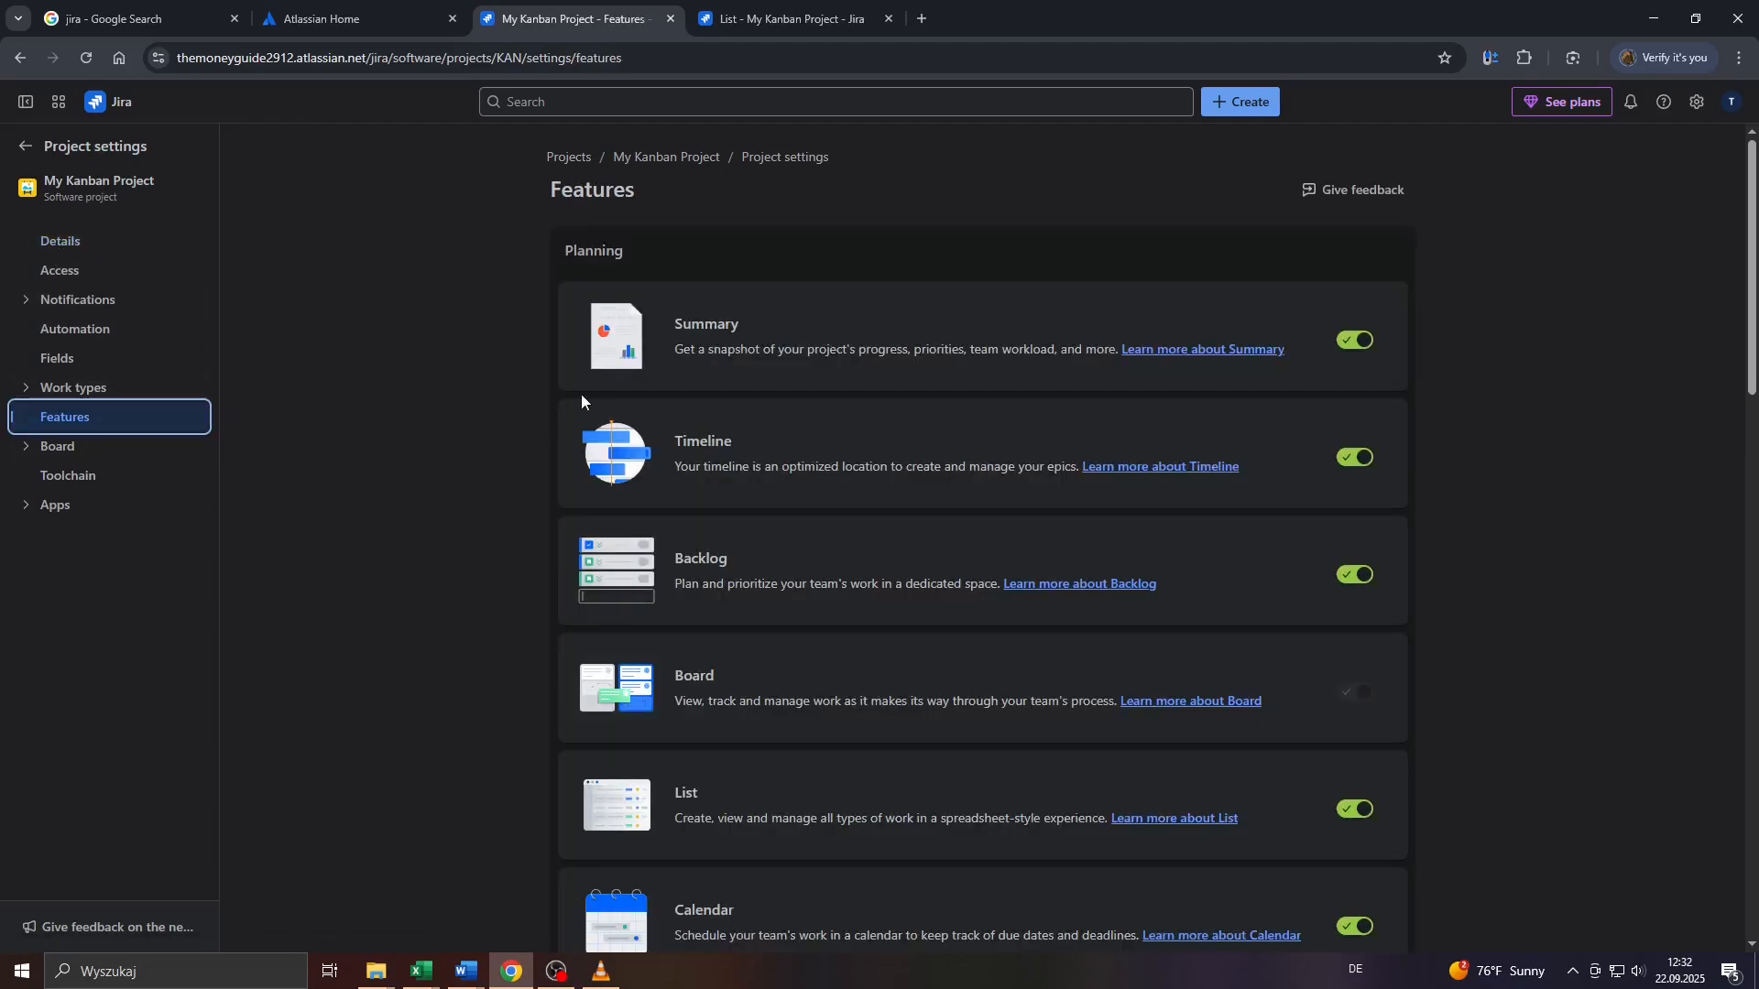
scroll(586, 403, "down", 6)
scroll(591, 403, "down", 6)
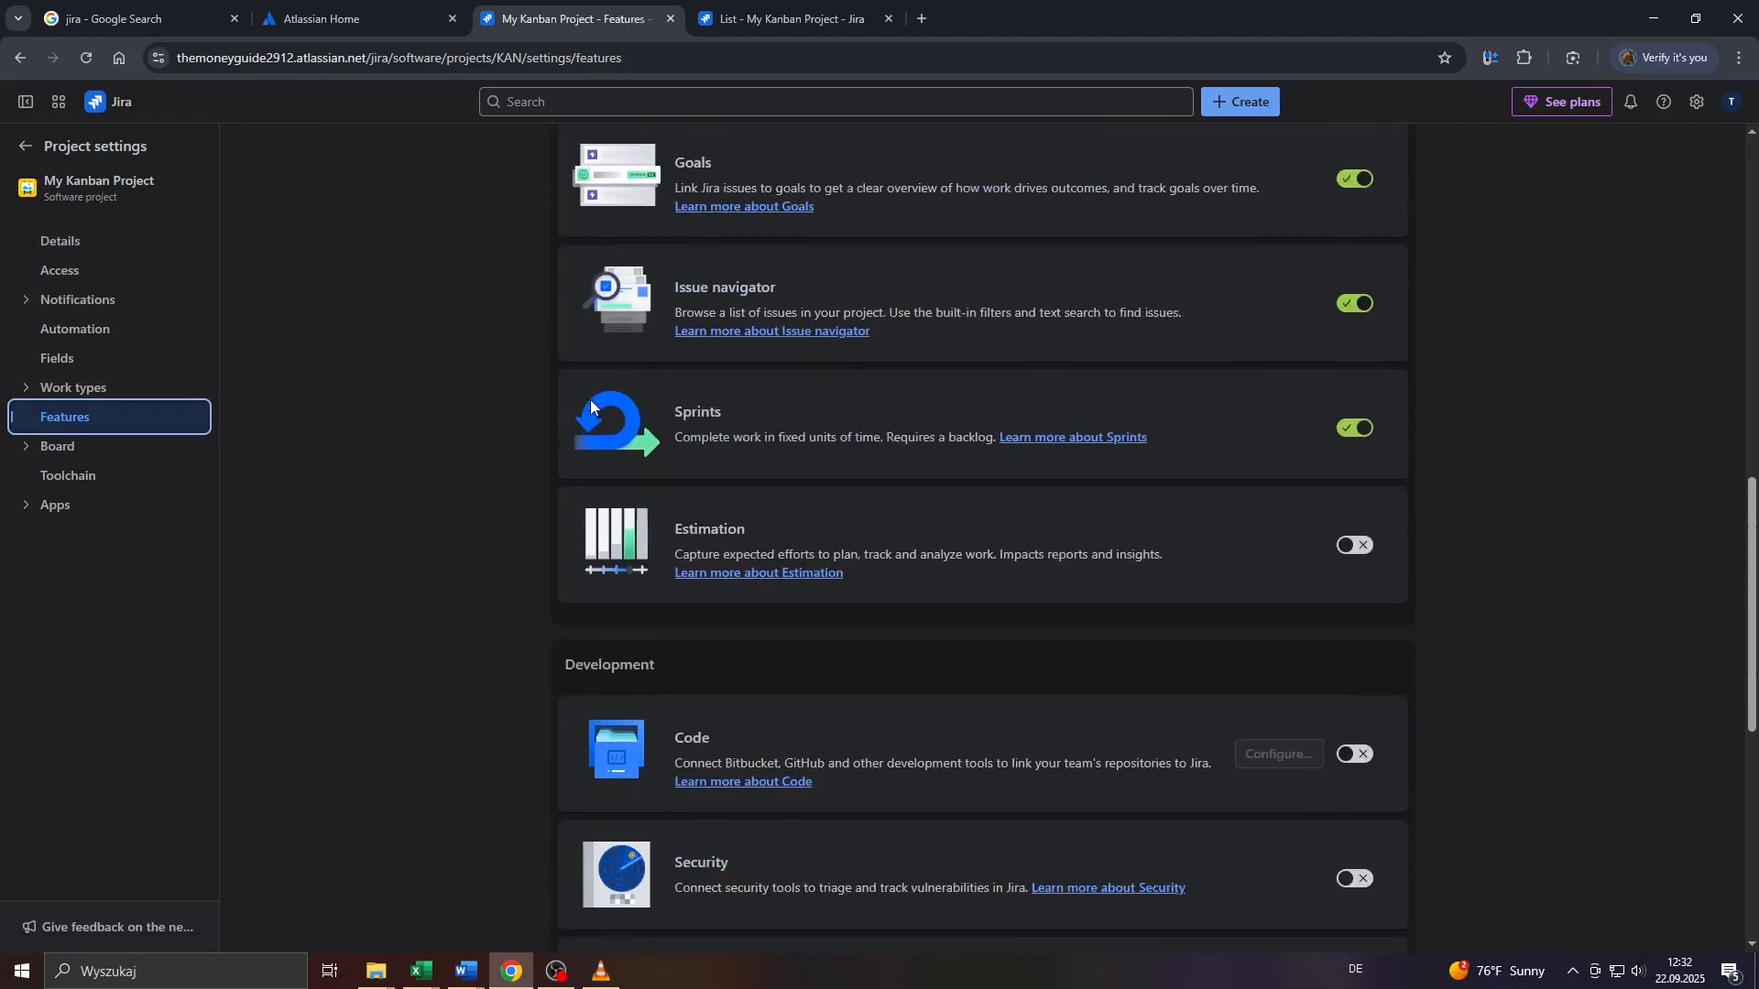
scroll(591, 403, "up", 3)
scroll(590, 404, "up", 2)
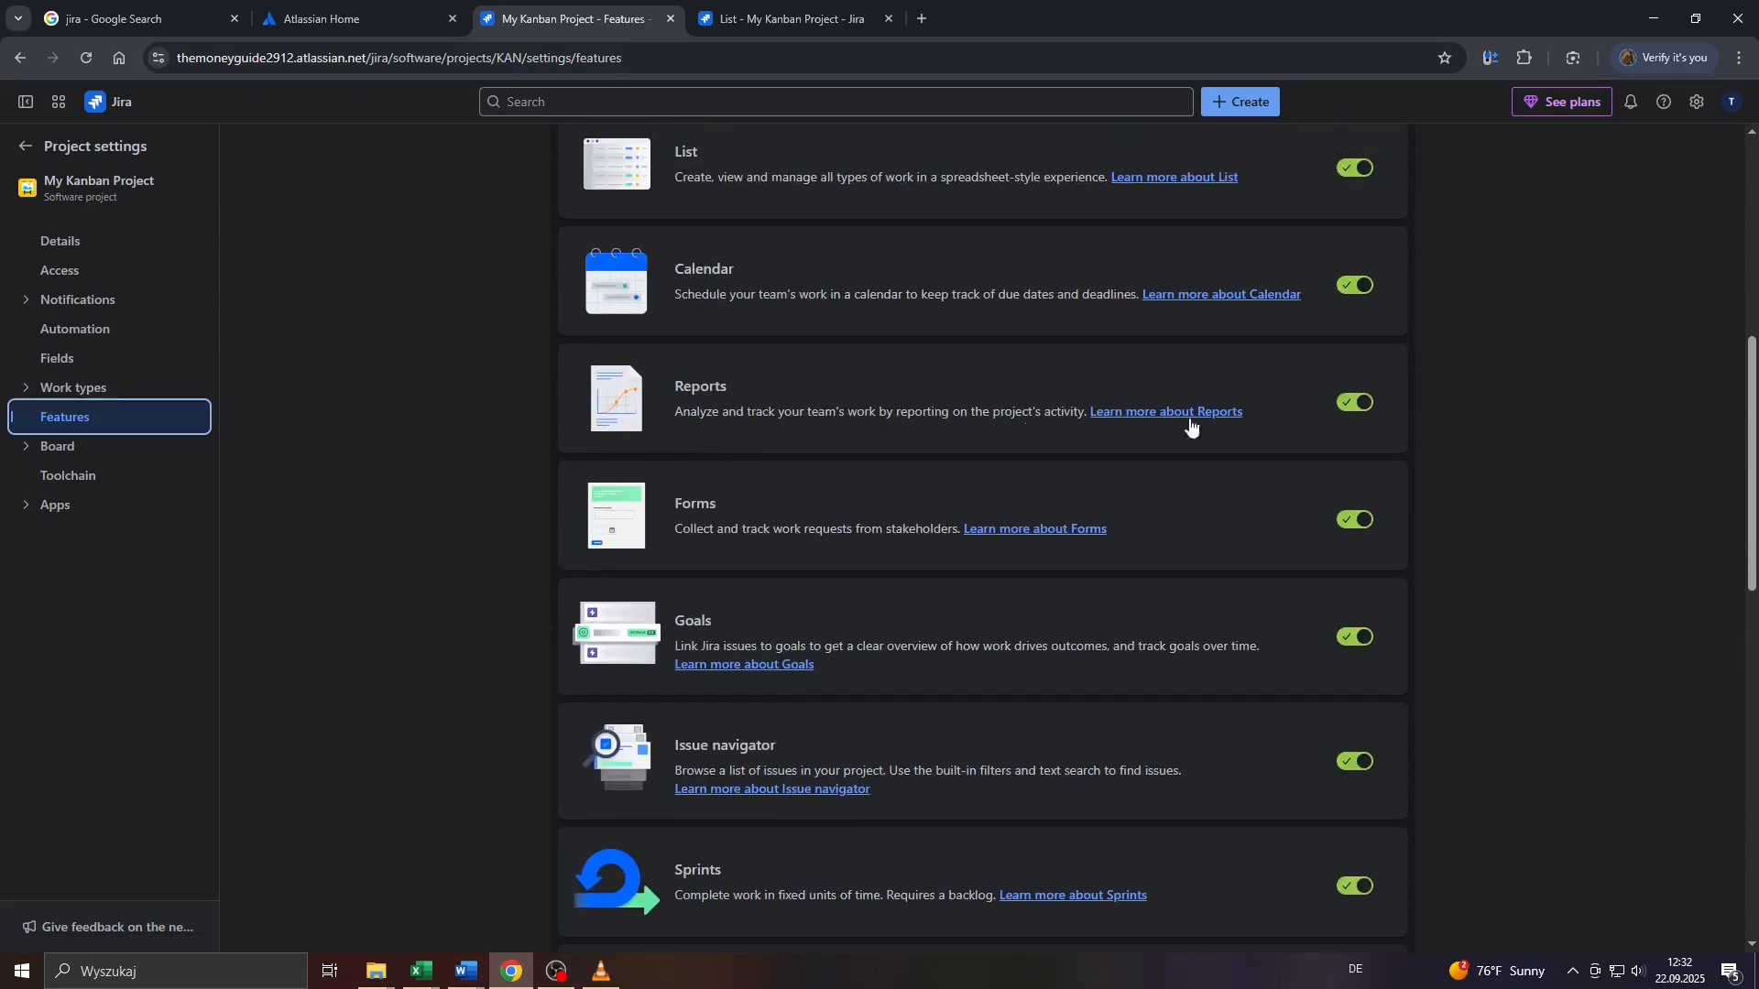
Disable the Reports feature and enable it again.
left_click(1349, 406)
double_click(1349, 406)
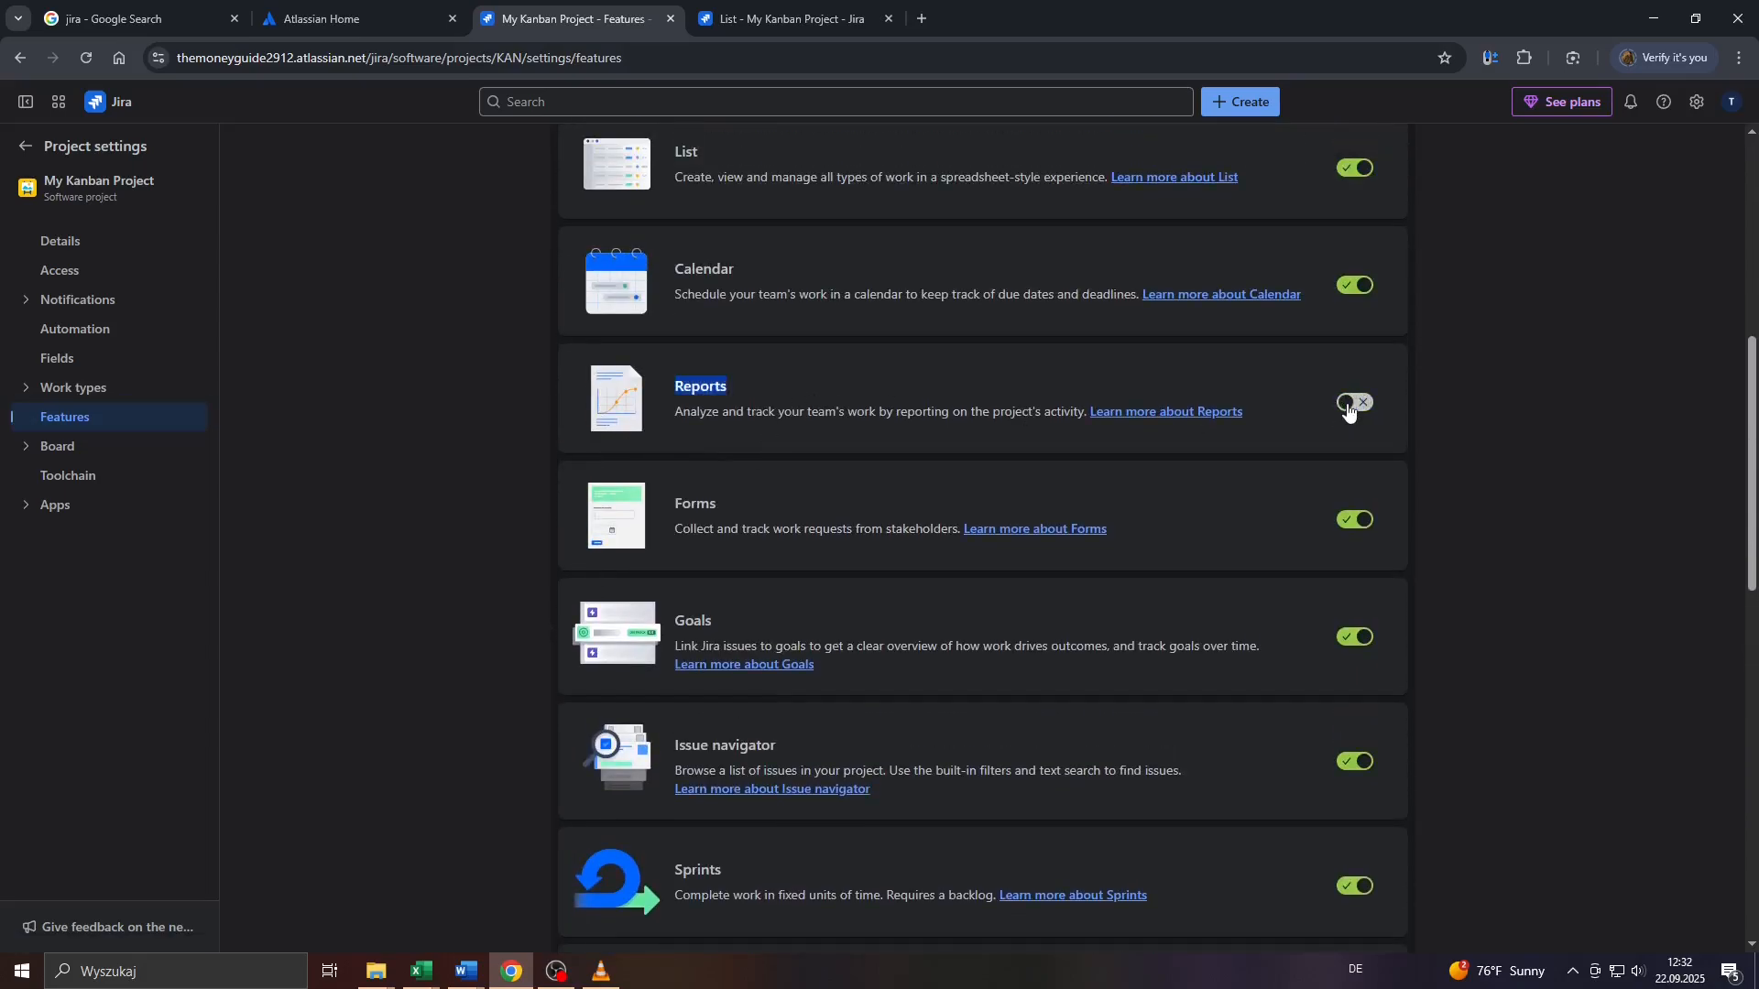
left_click(1349, 405)
left_click(373, 366)
Return to My Kanban Project, open its reports overview, and examine the Sprint burndown chart entry.
scroll(374, 367, "up", 7)
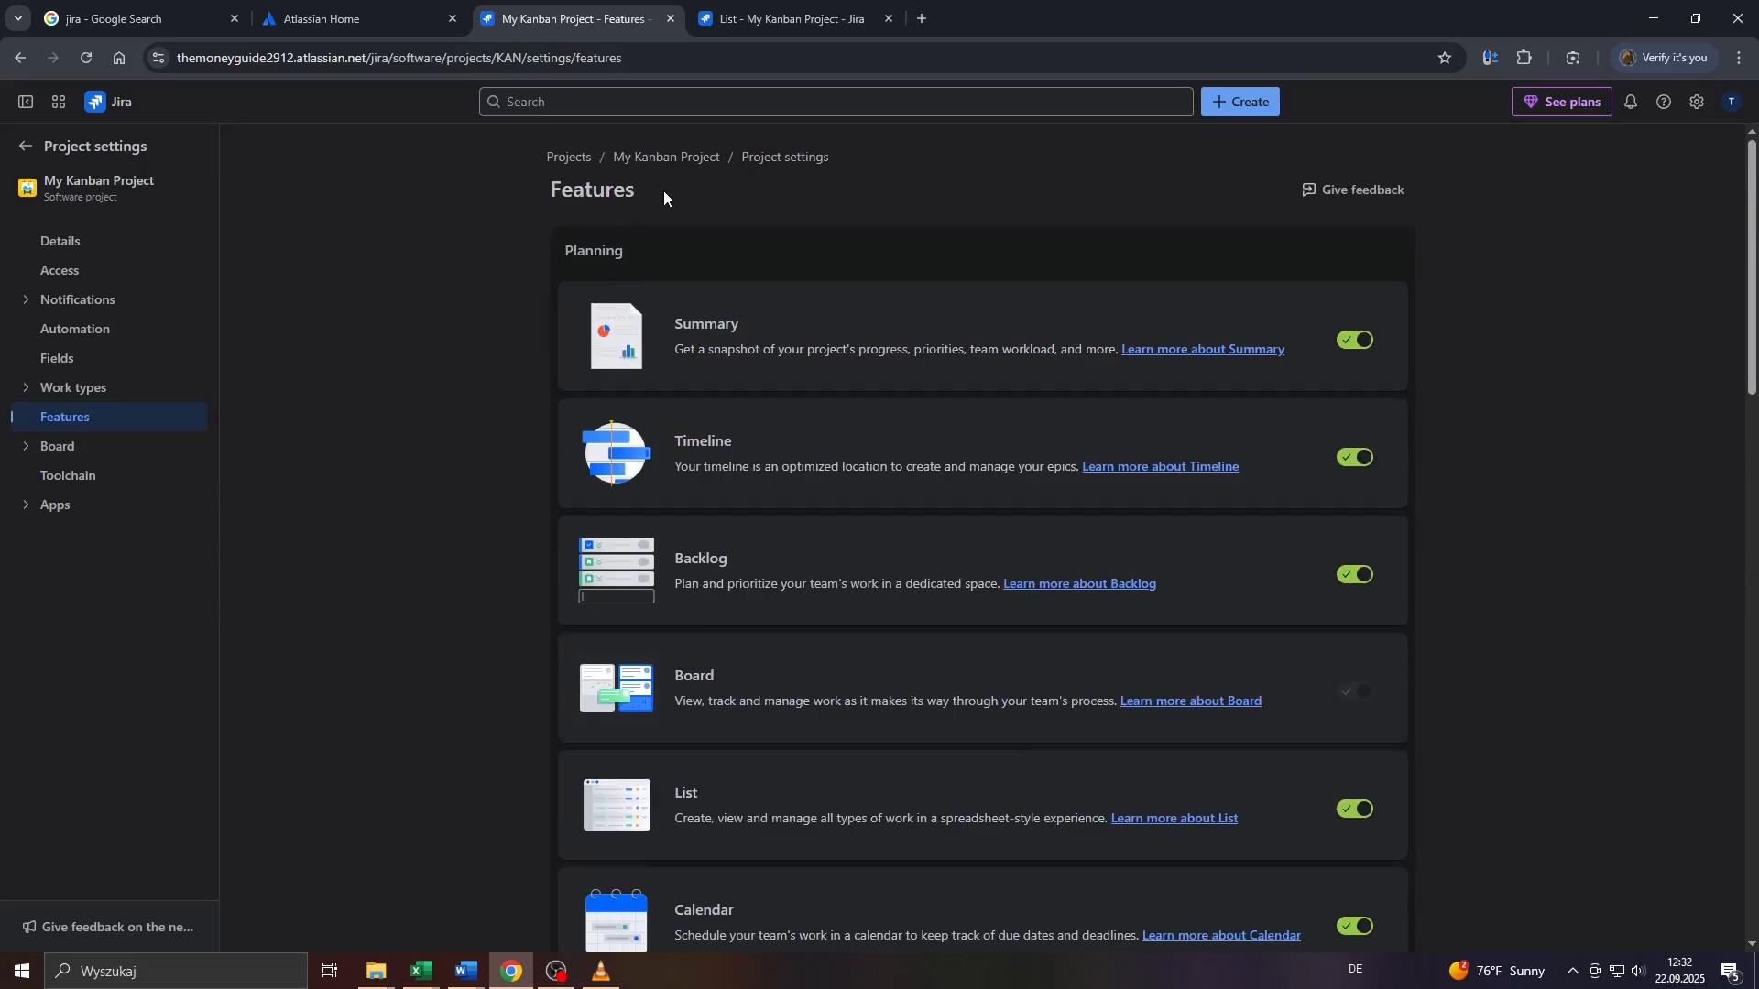
left_click(675, 157)
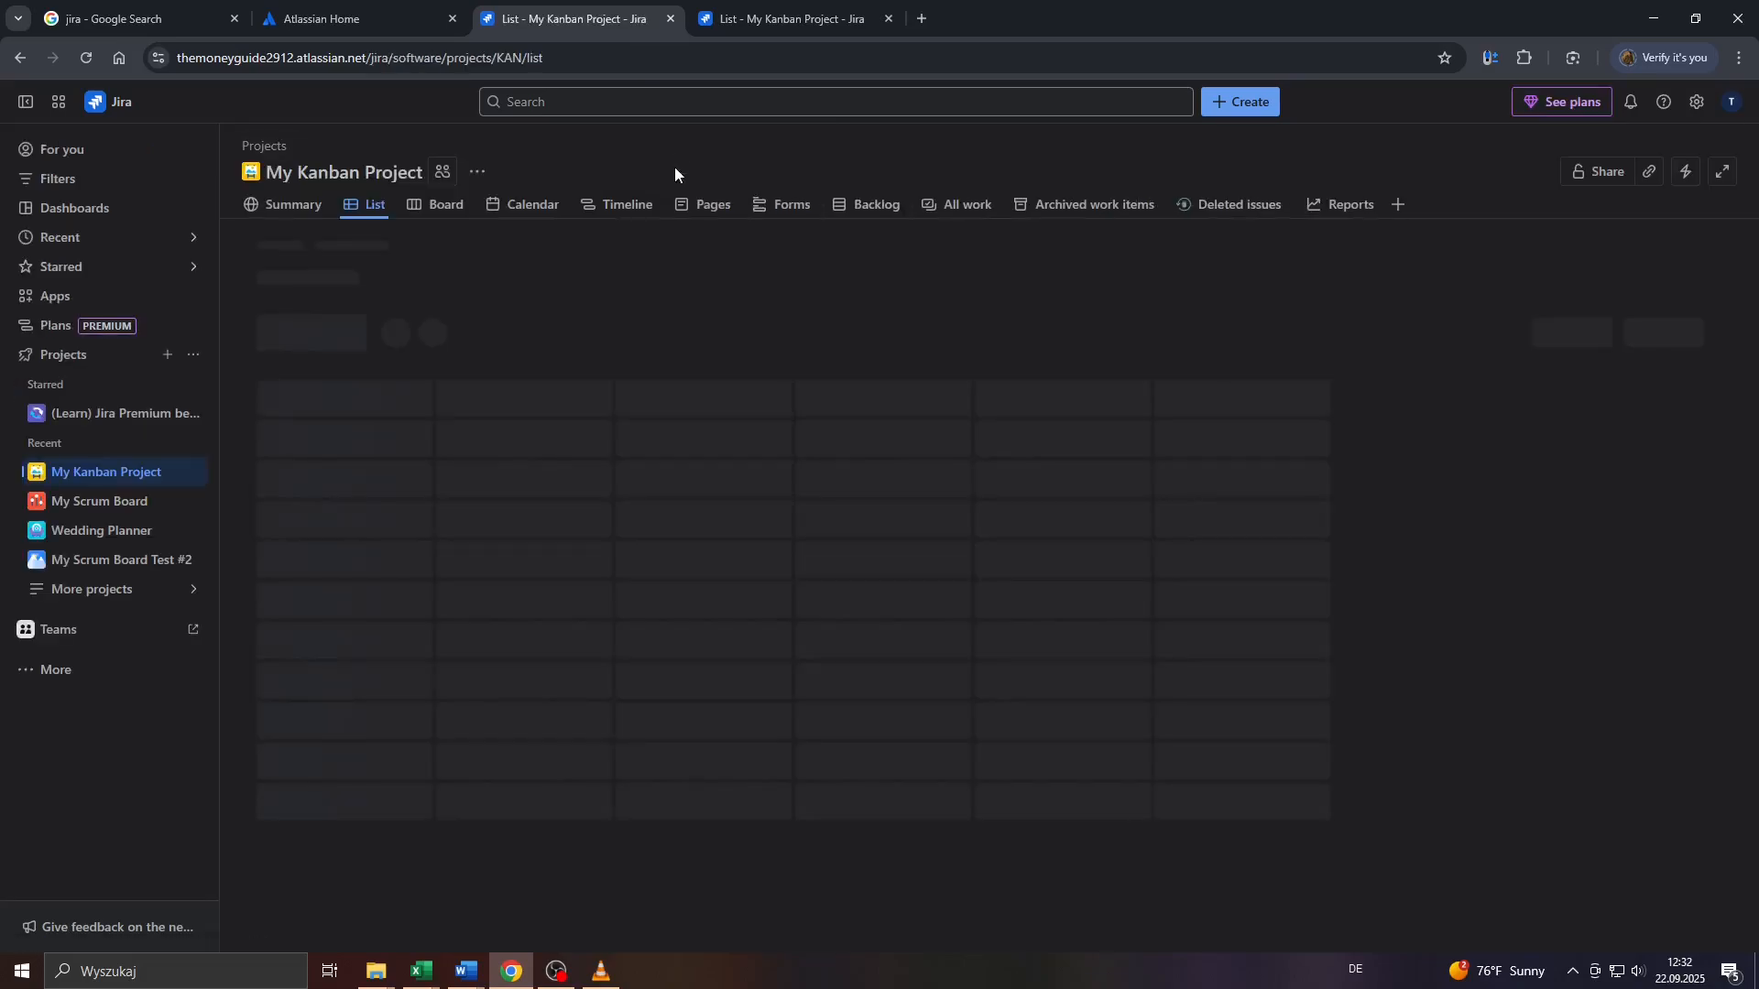
left_click(1352, 203)
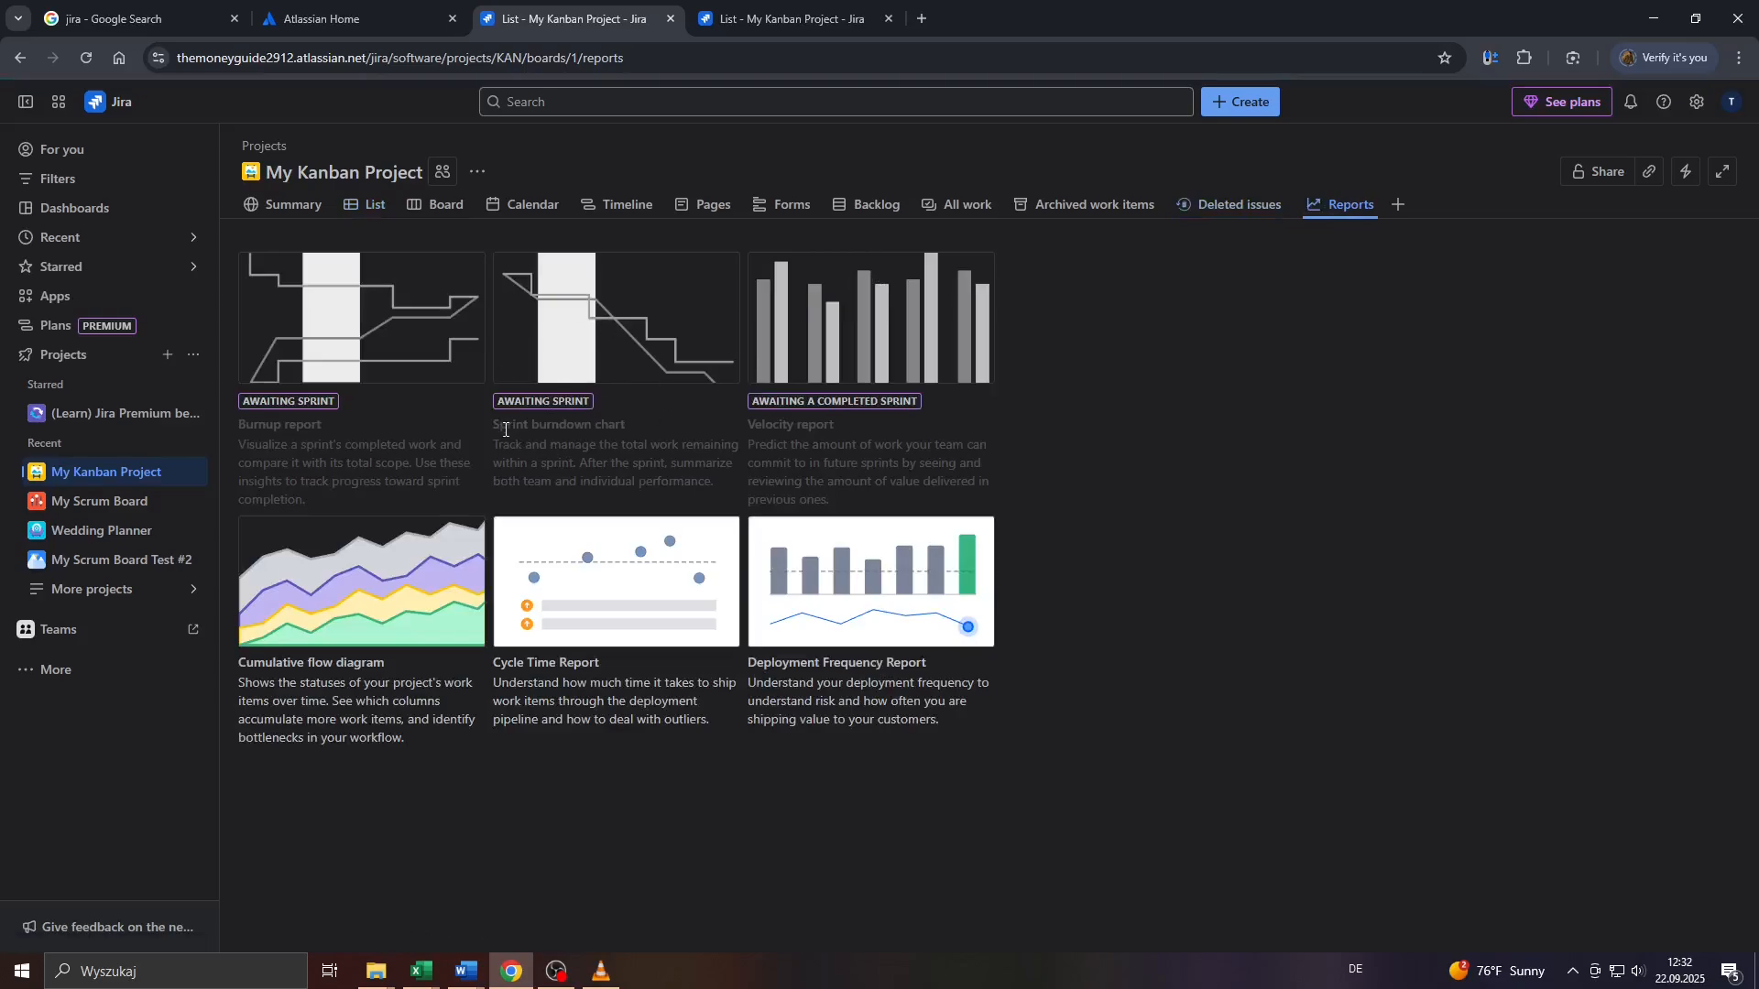
left_click_drag(500, 426, 635, 420)
scroll(443, 397, "up", 3)
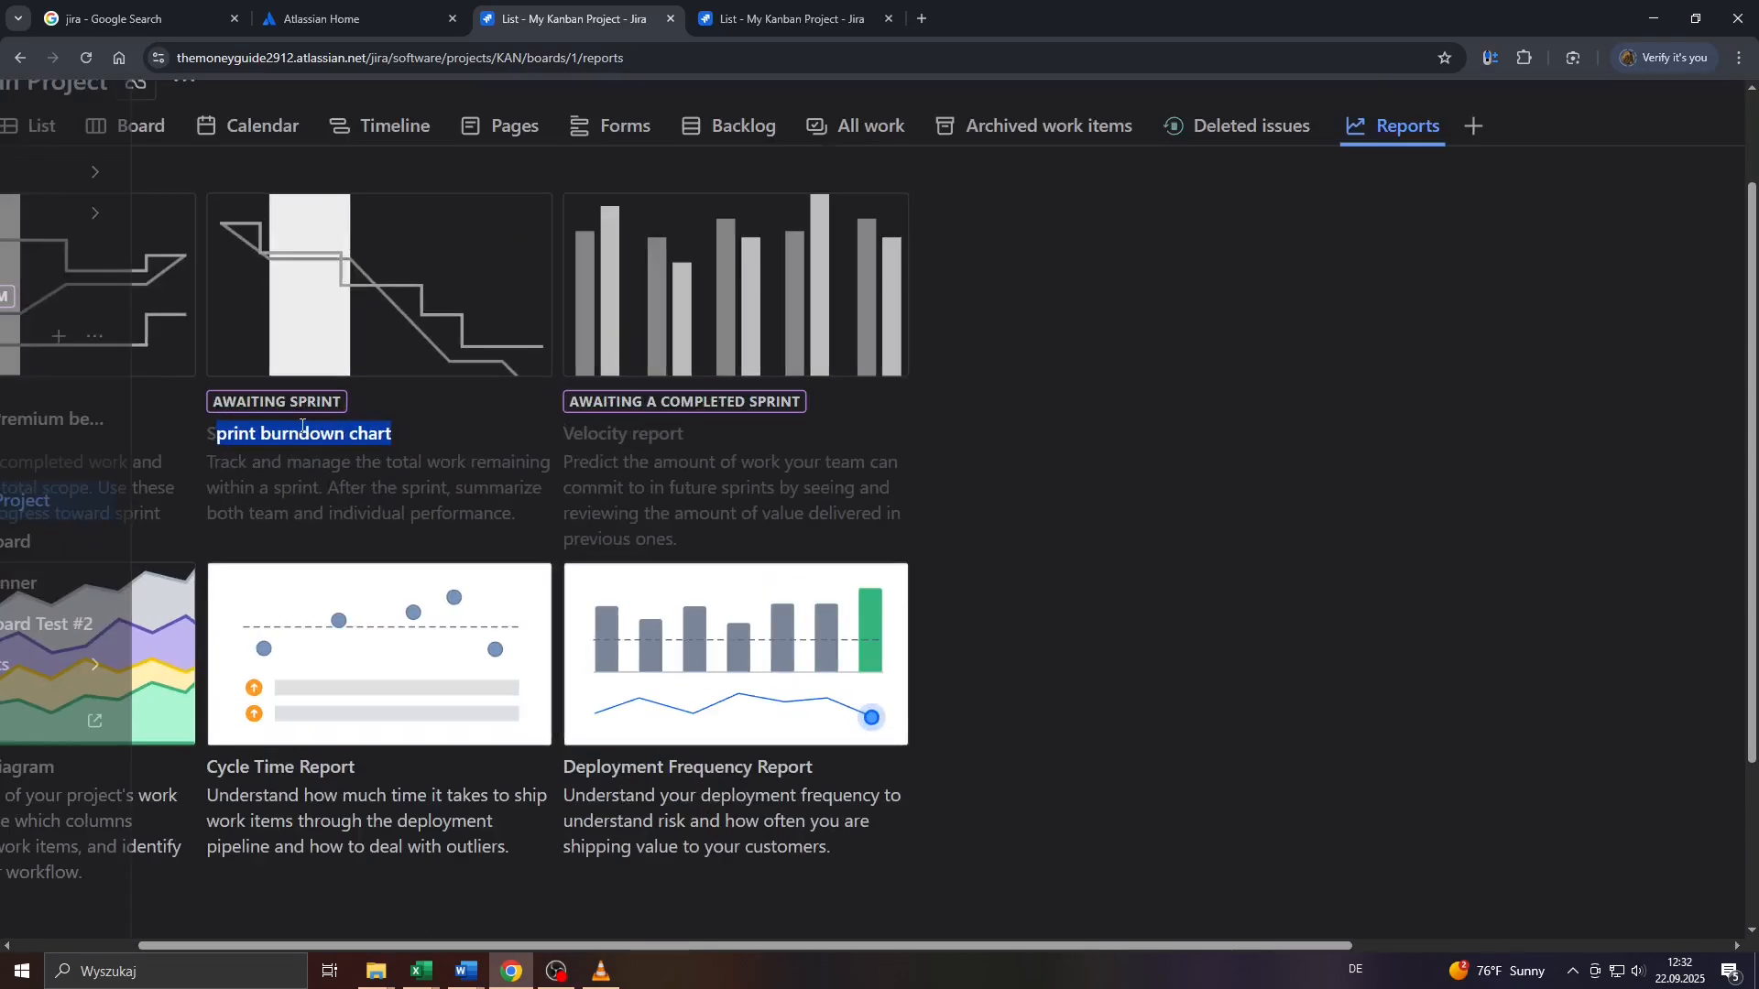
left_click(253, 412)
mouse_move(253, 414)
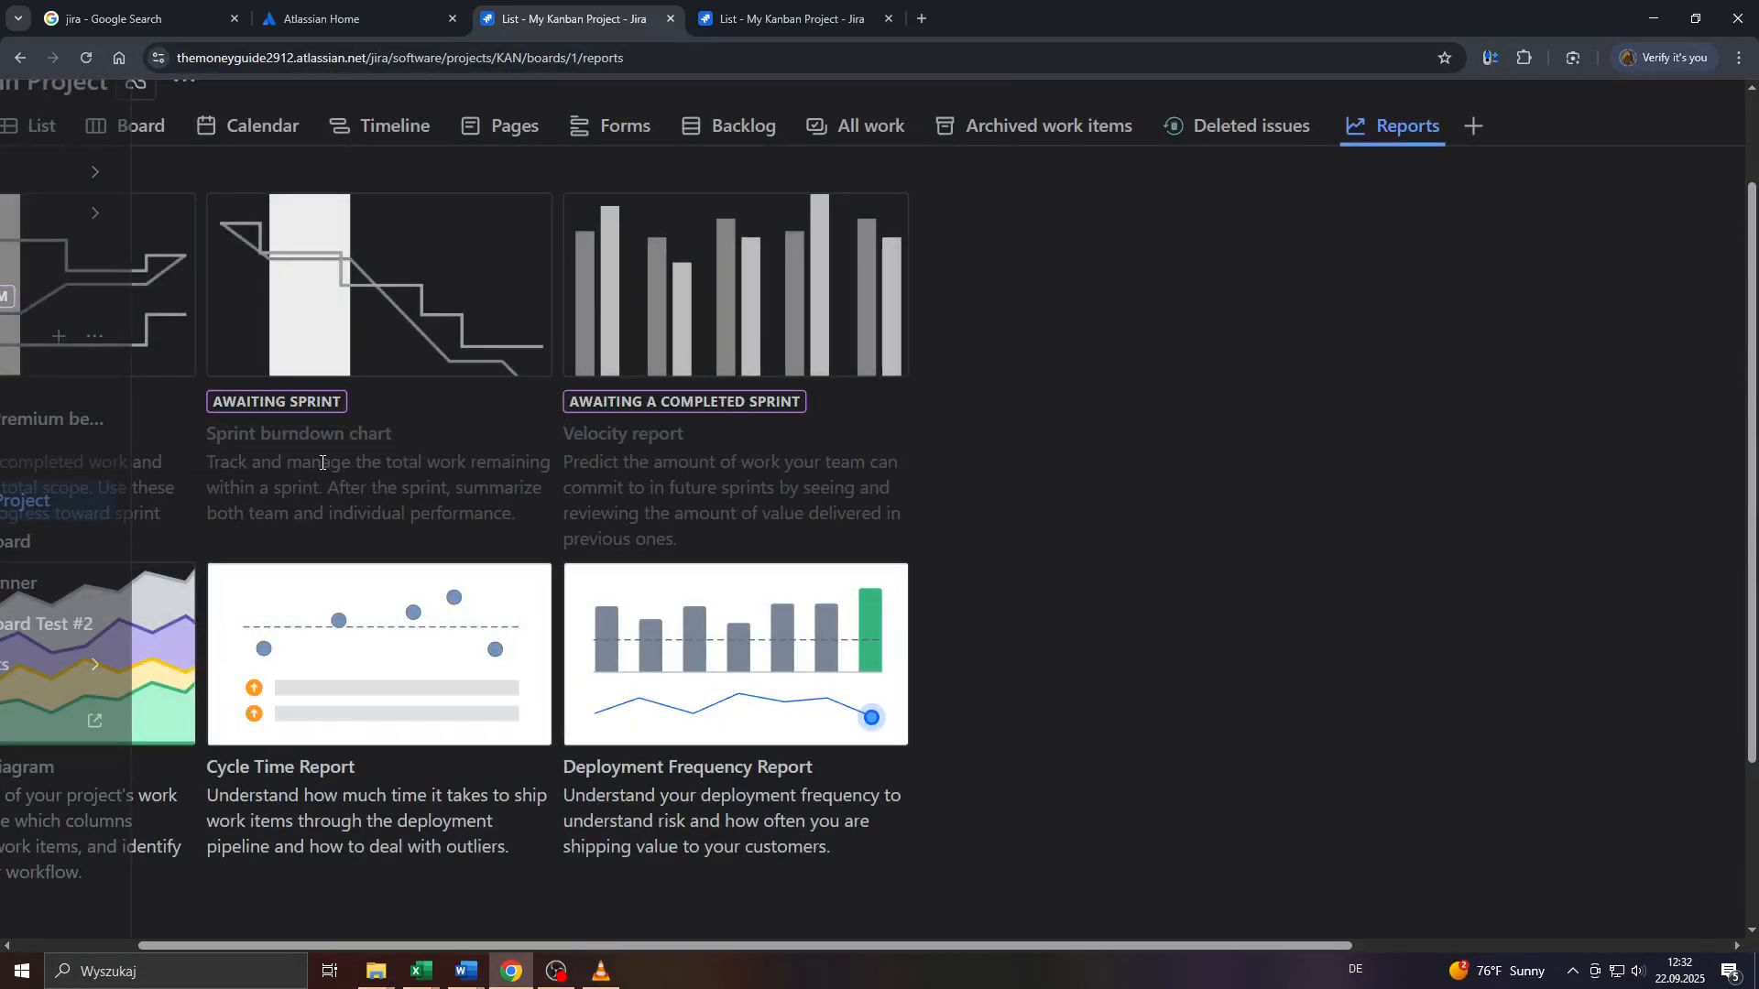
scroll(293, 460, "down", 3)
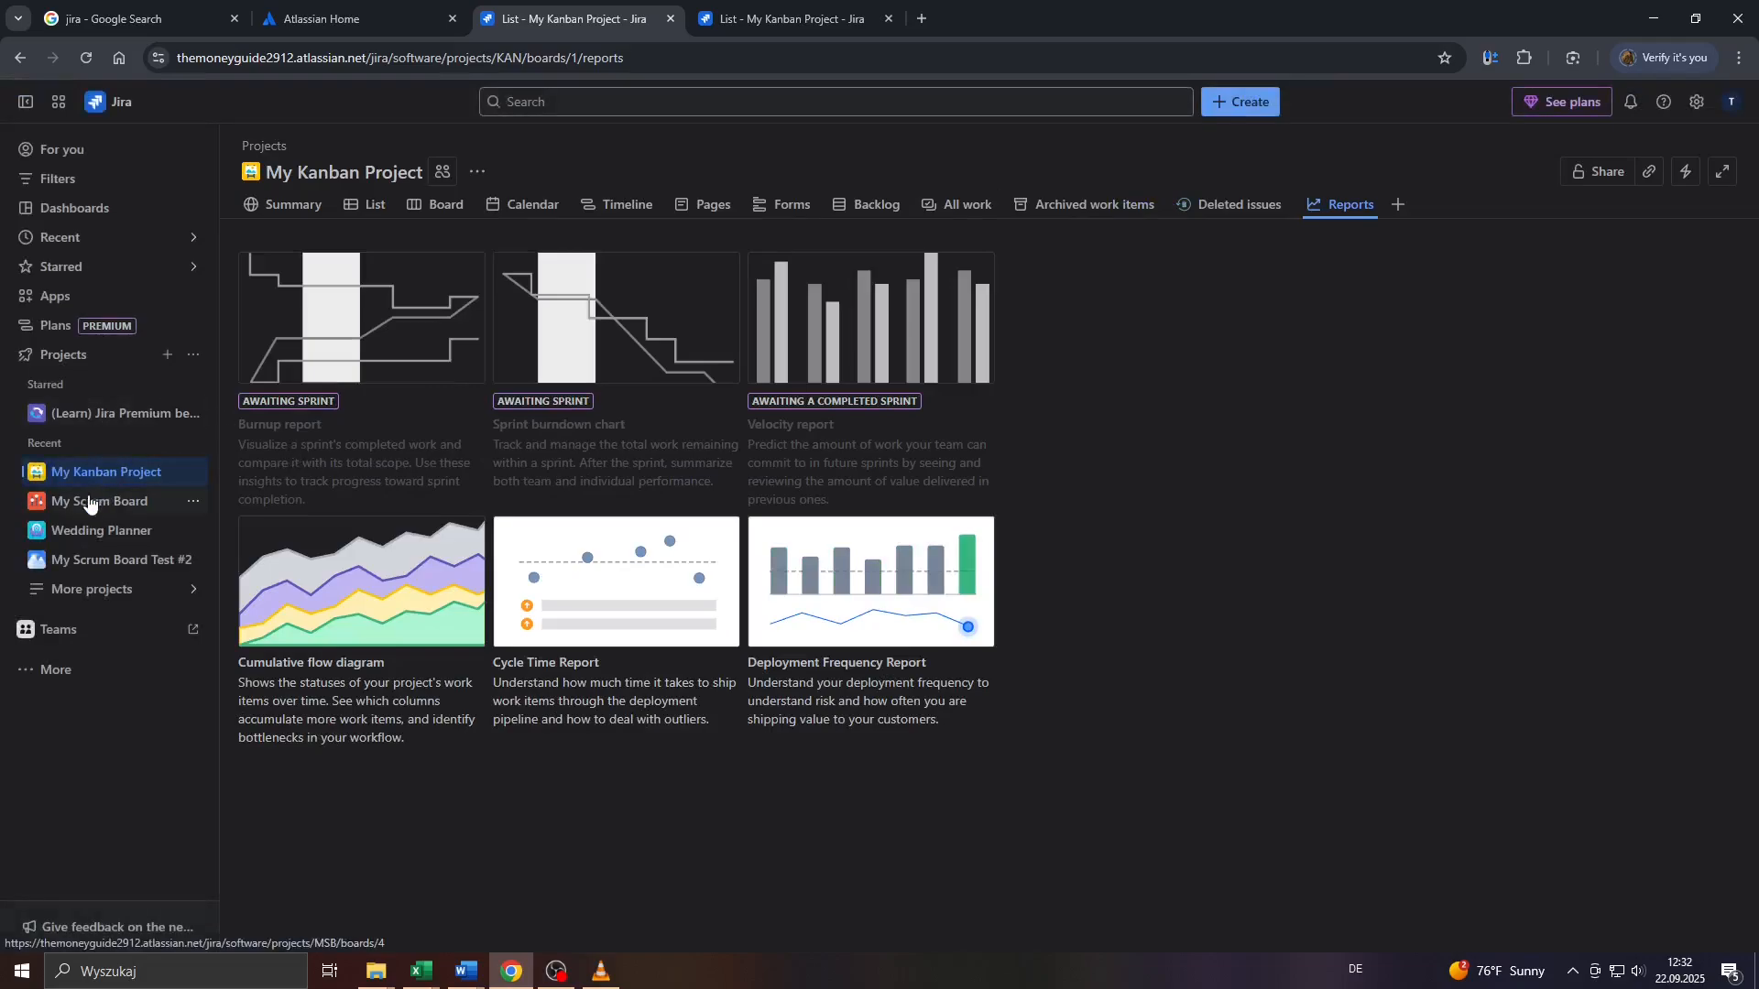
left_click_drag(487, 399, 608, 424)
left_click(586, 434)
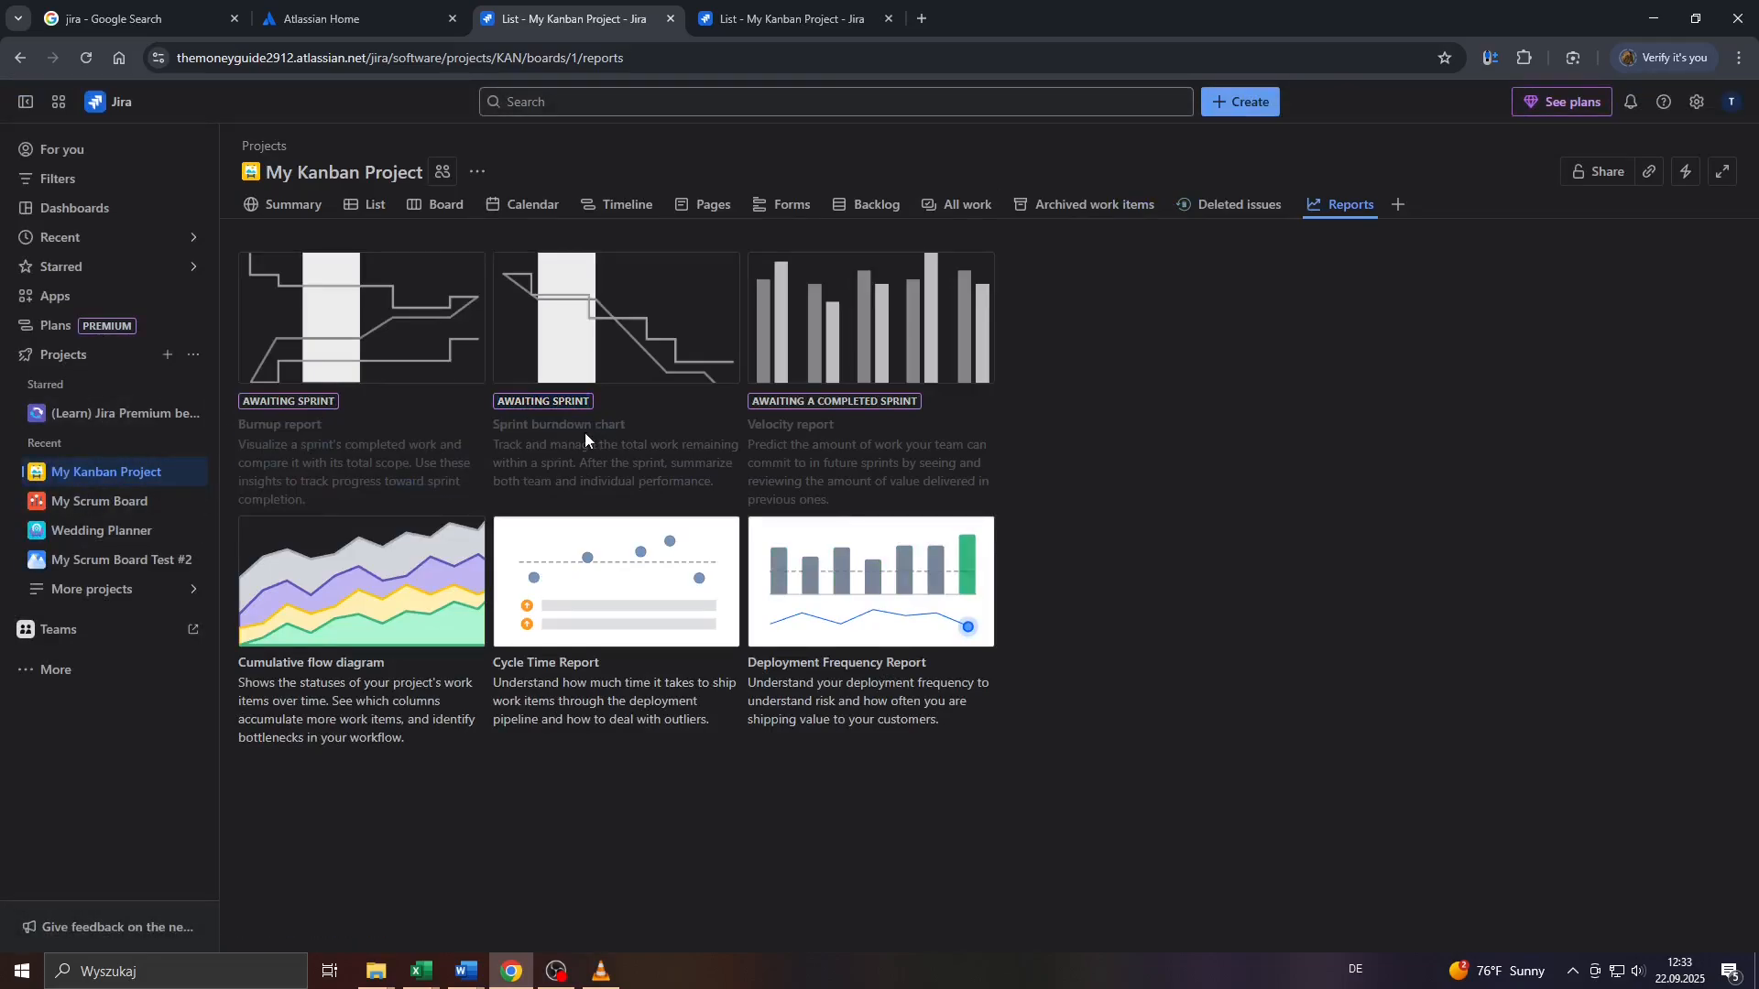
Switch to the My Scrum Board project, close the spare Kanban project page, and view the scrum backlog.
left_click(99, 501)
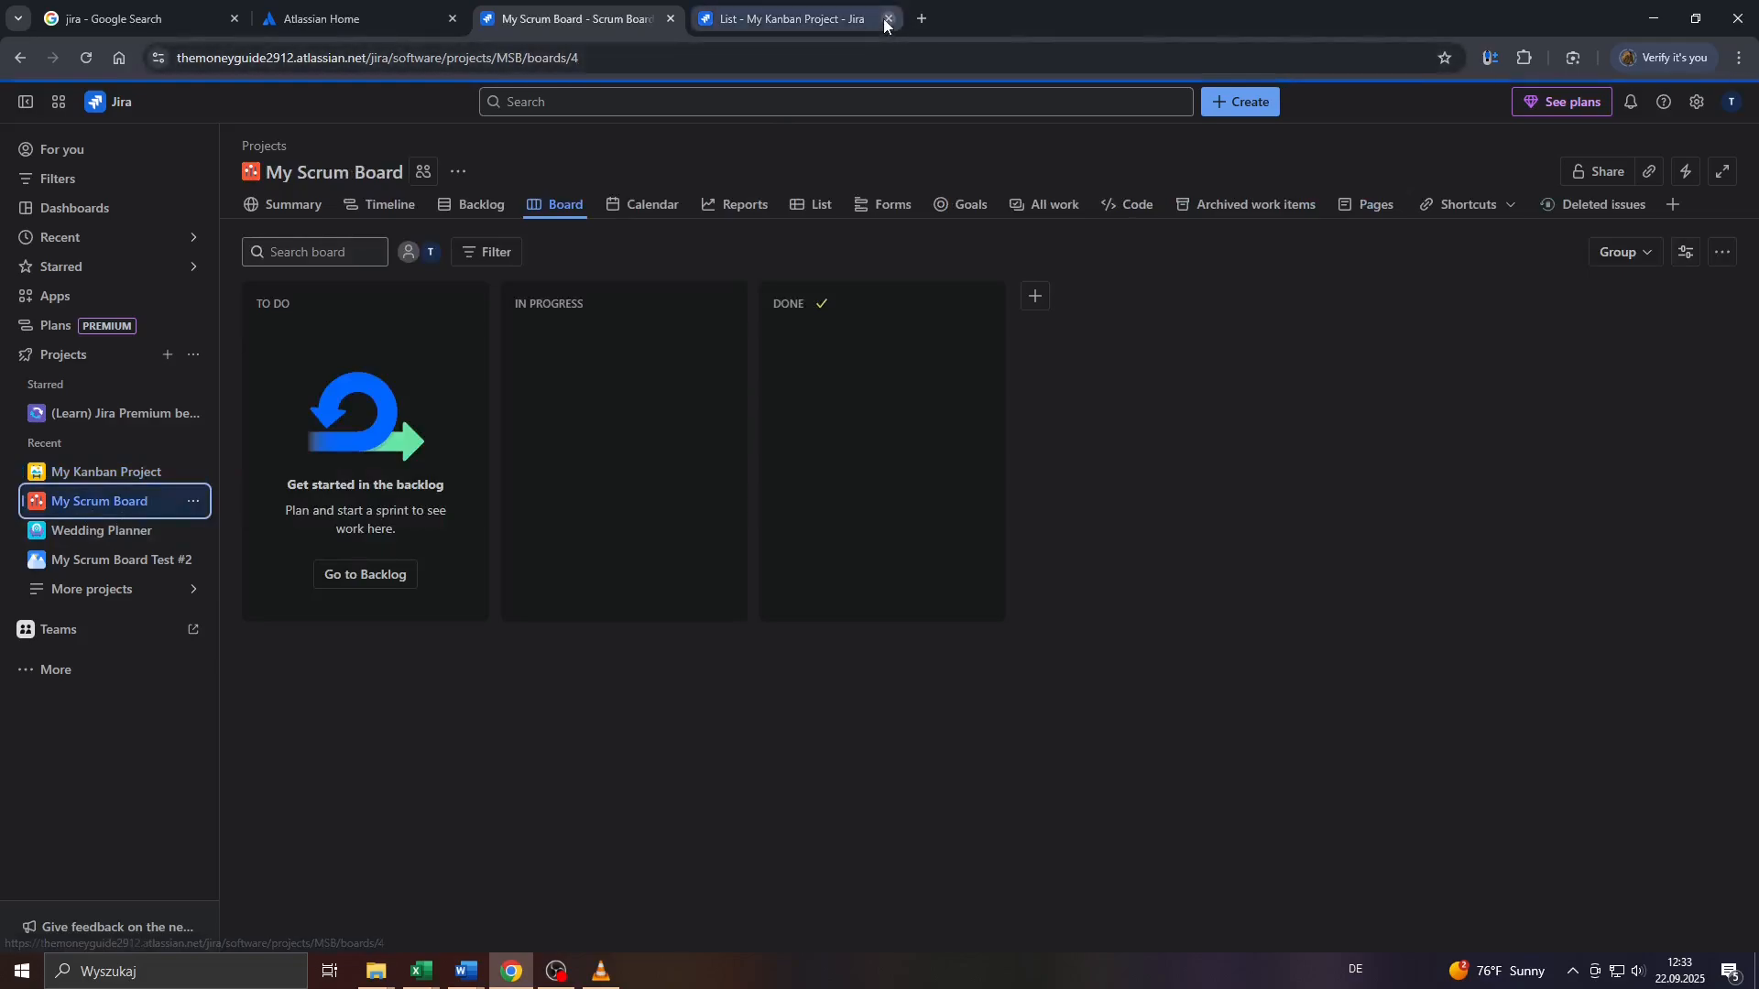
left_click(888, 19)
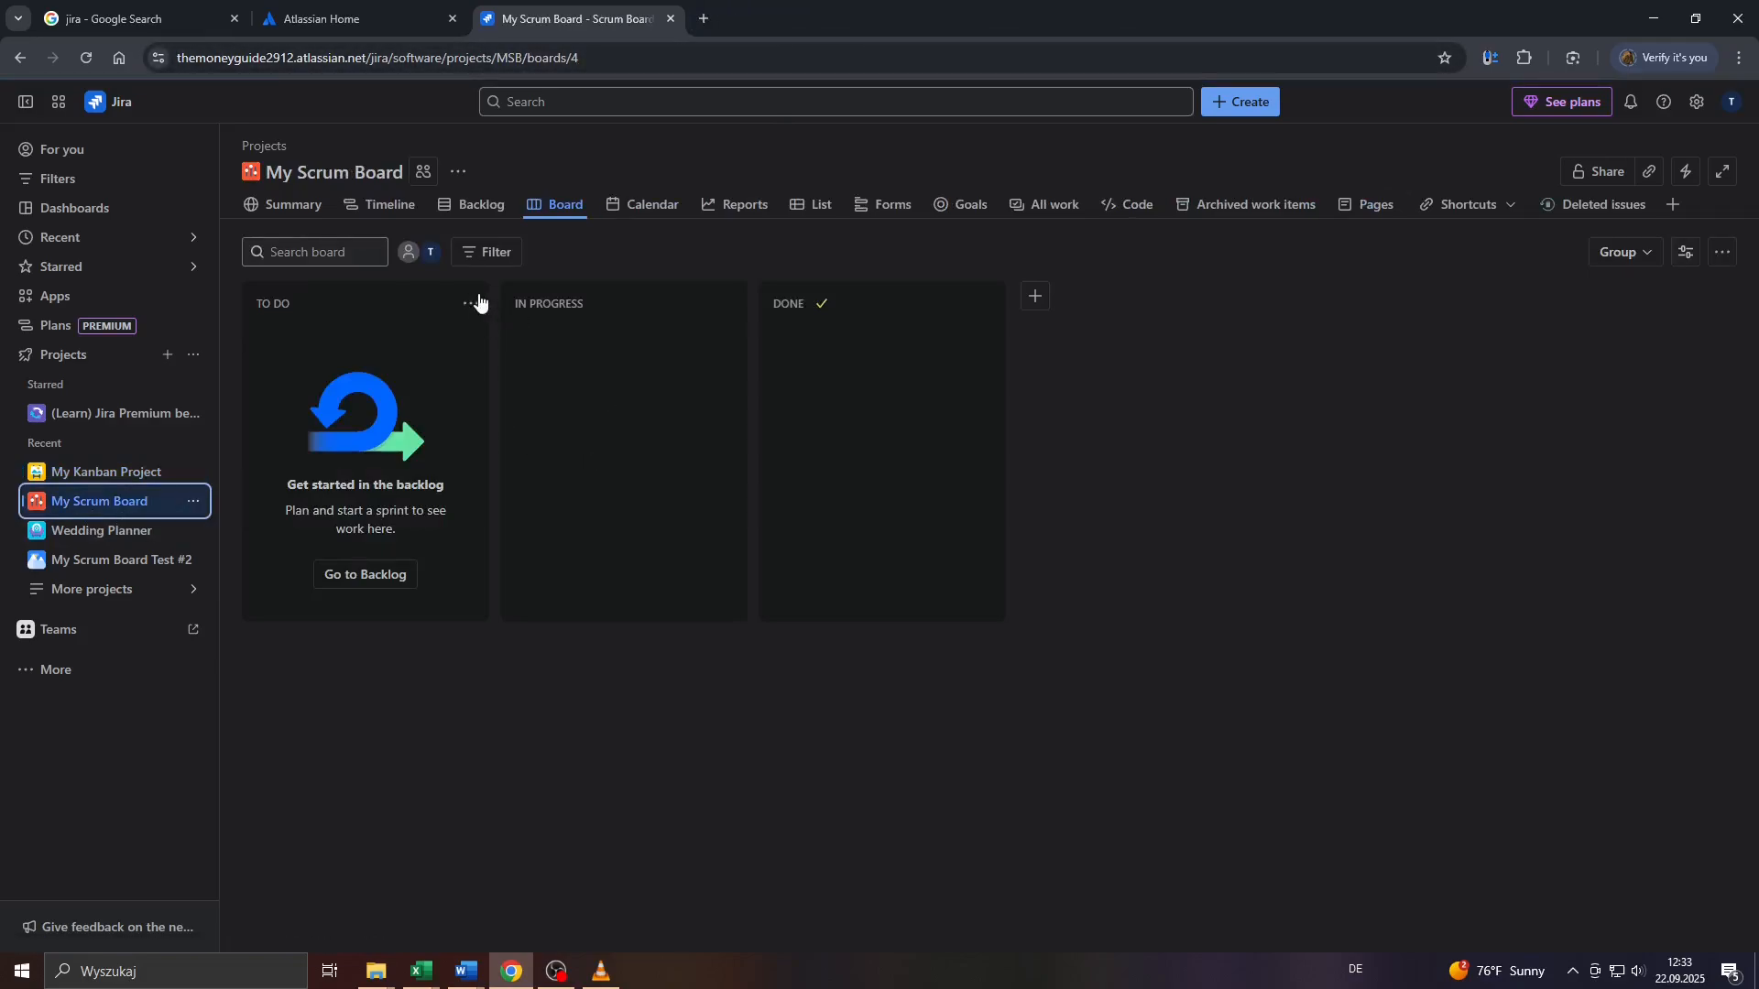
left_click(489, 207)
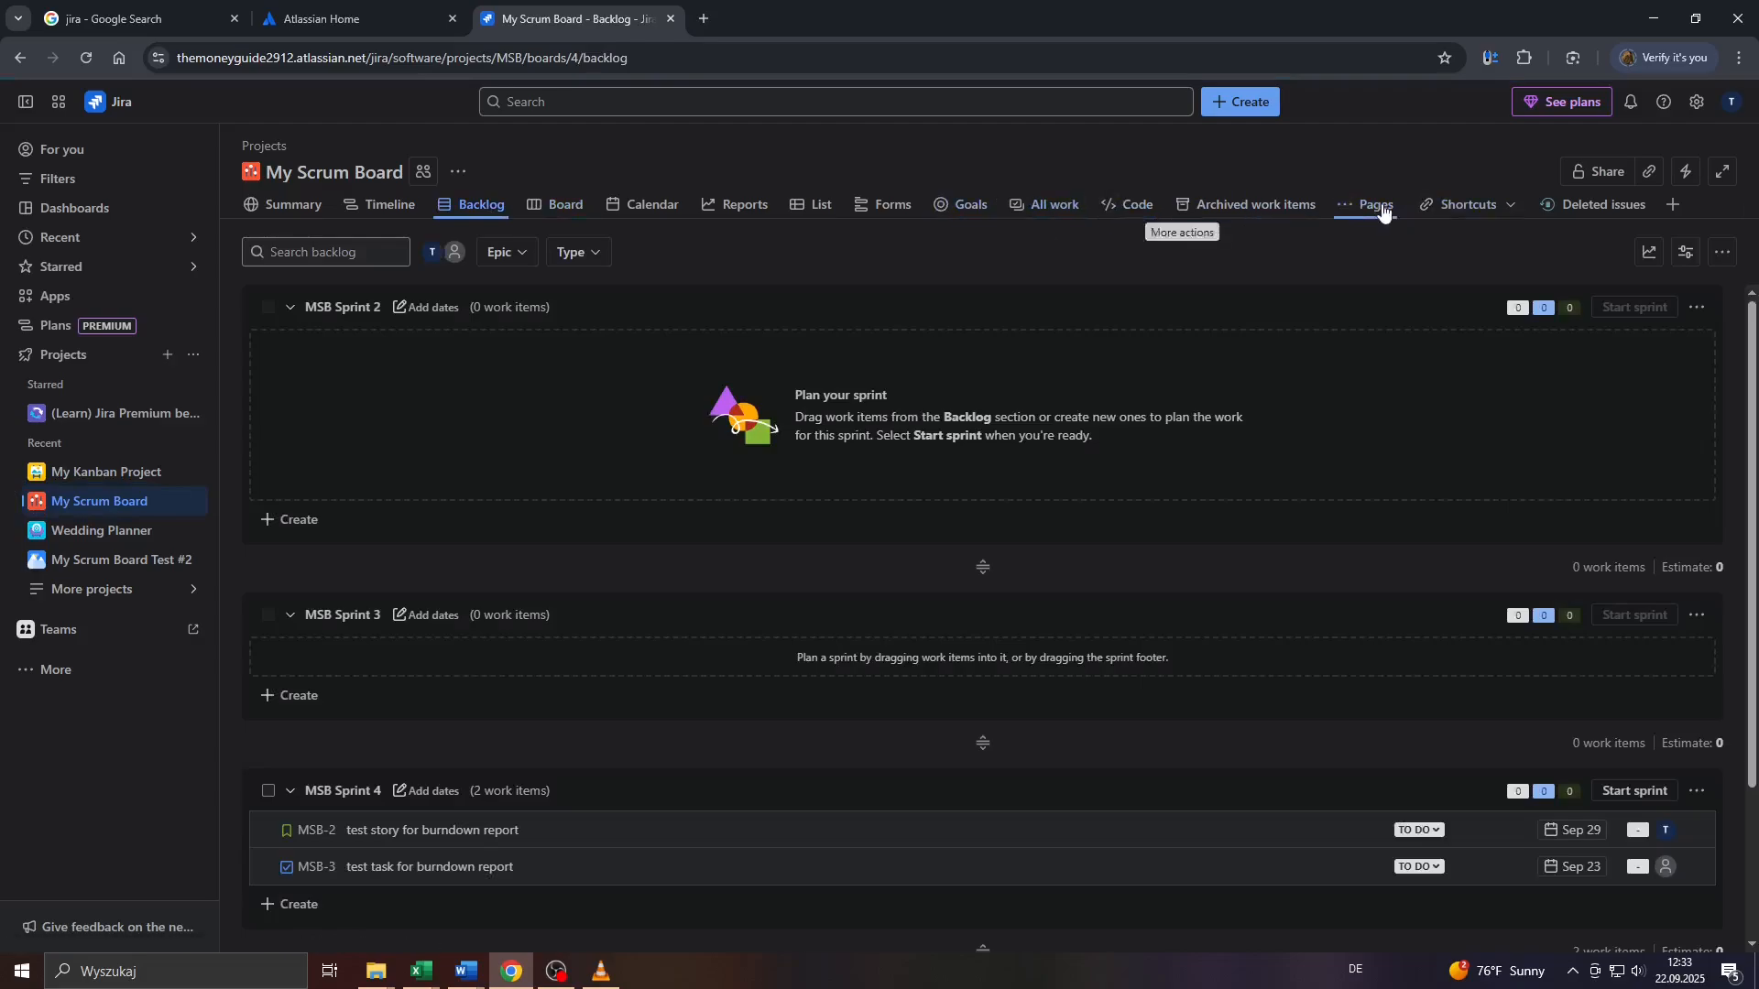
Open the Sprint burndown chart from the My Scrum Board reports, reading its description first.
left_click(740, 210)
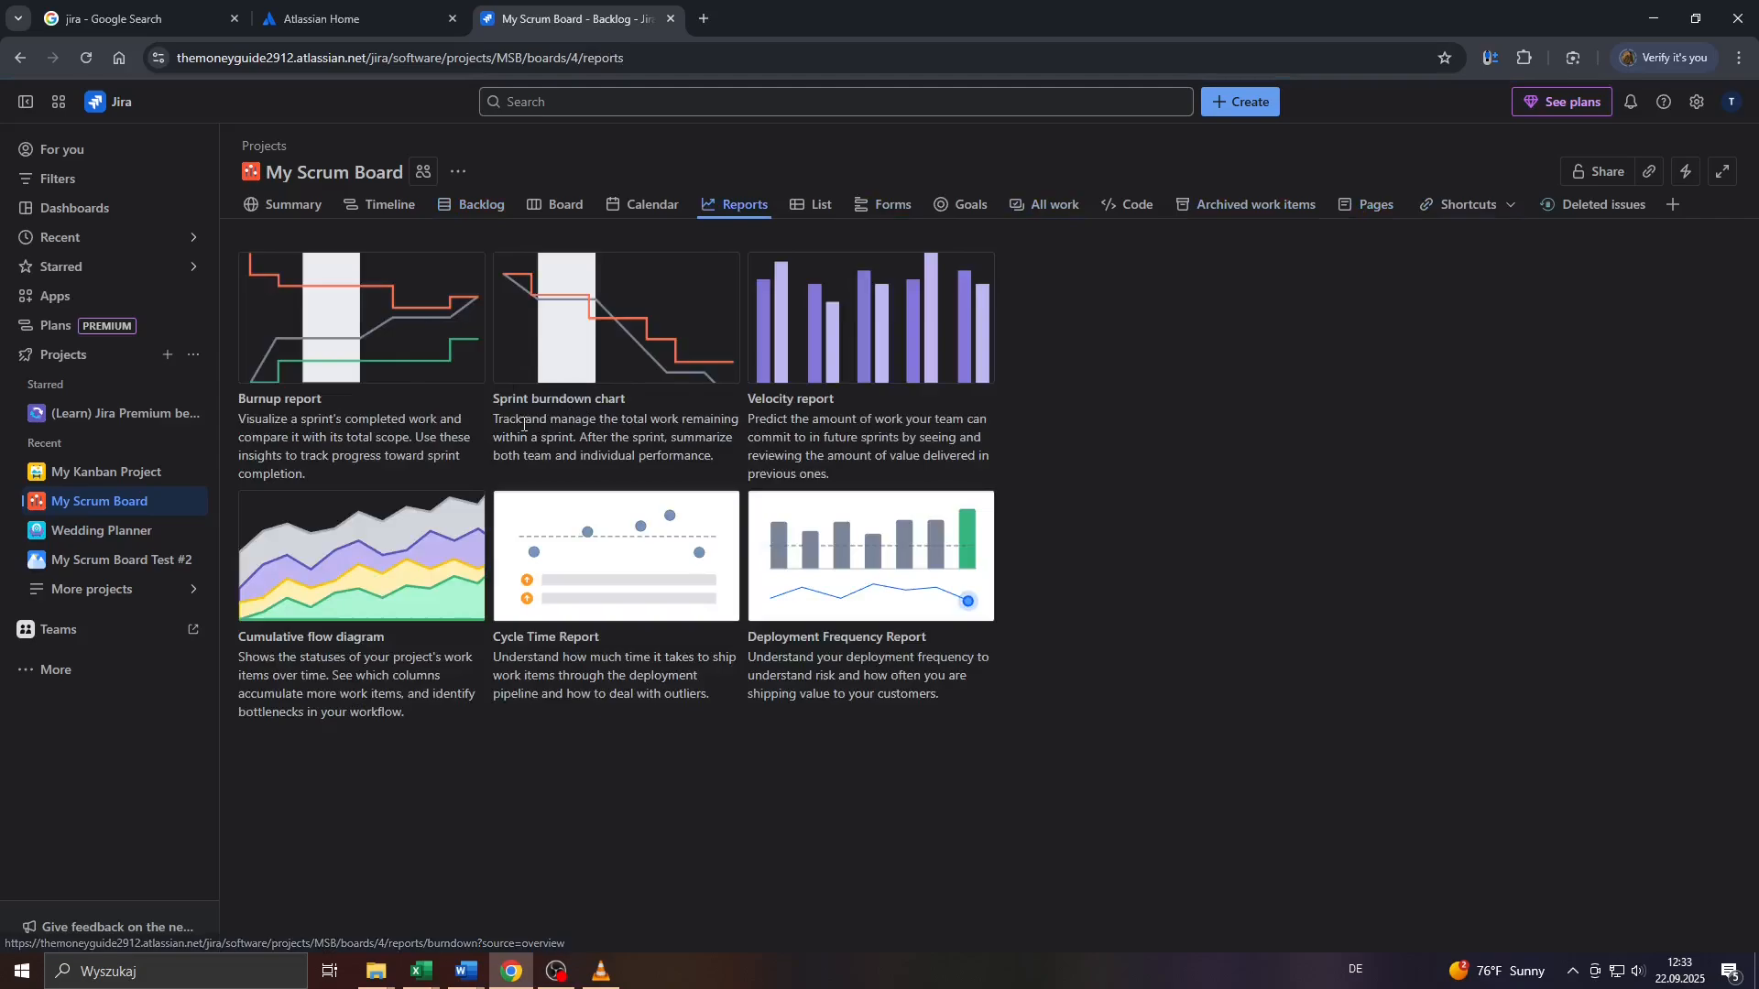
left_click_drag(499, 420, 728, 458)
left_click(655, 446)
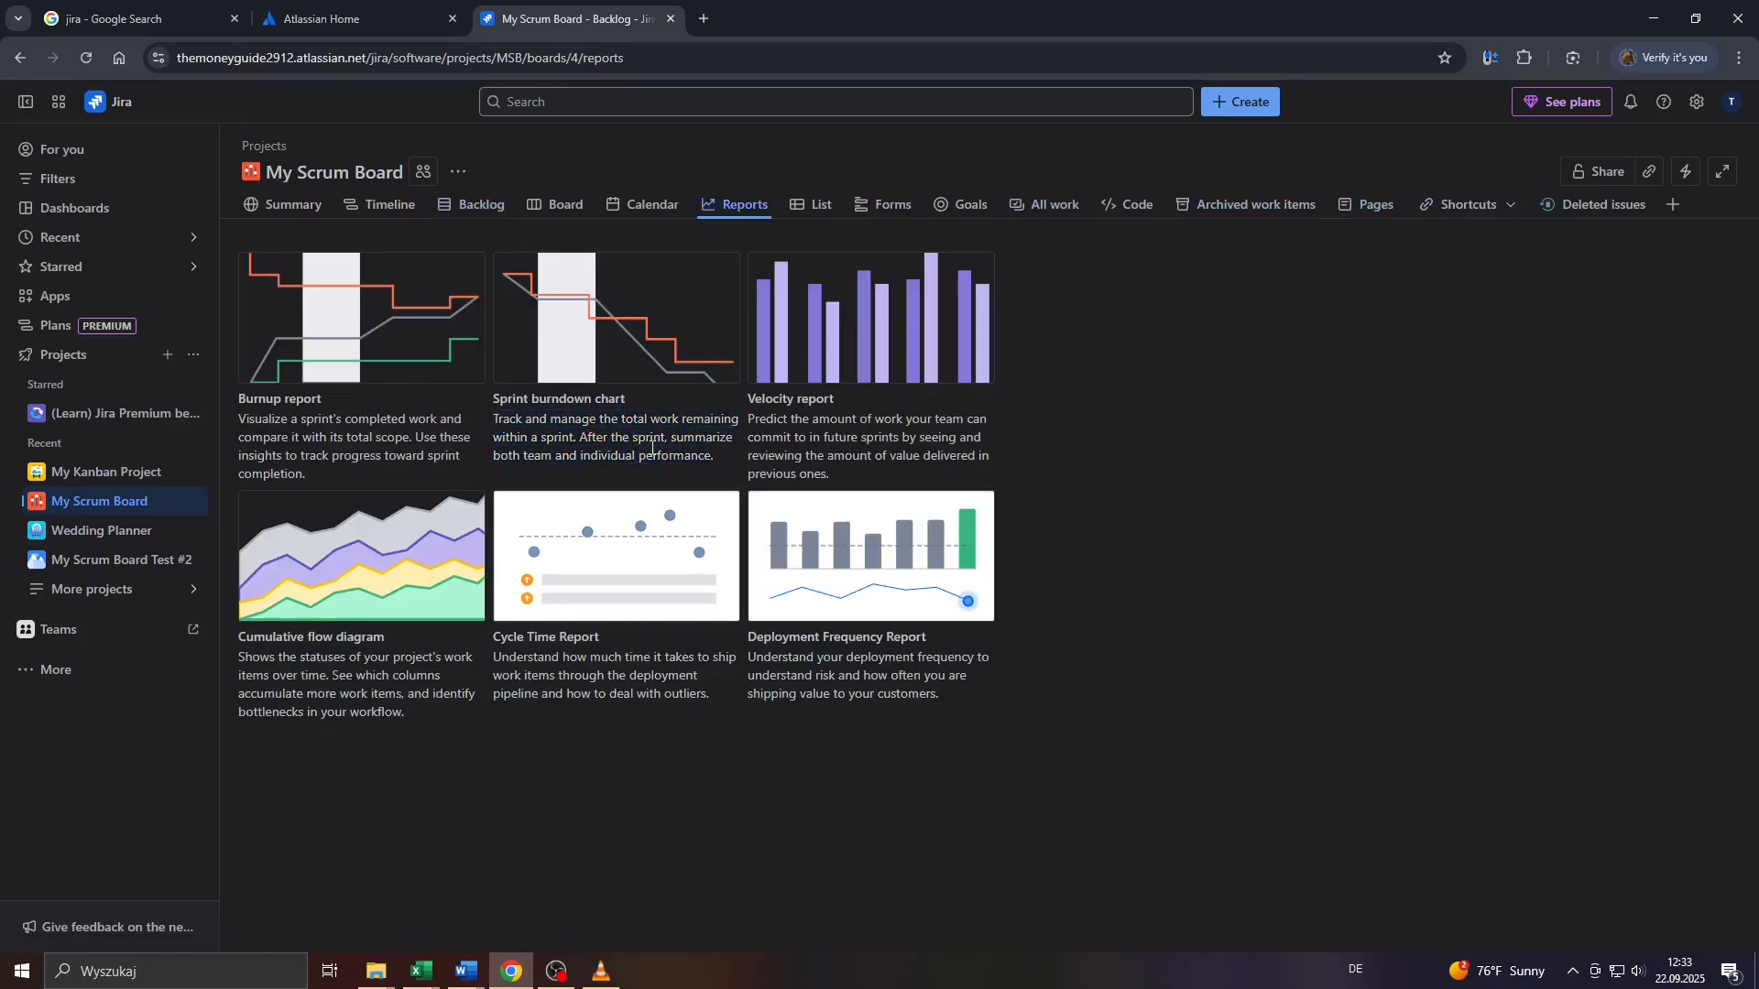
left_click(625, 317)
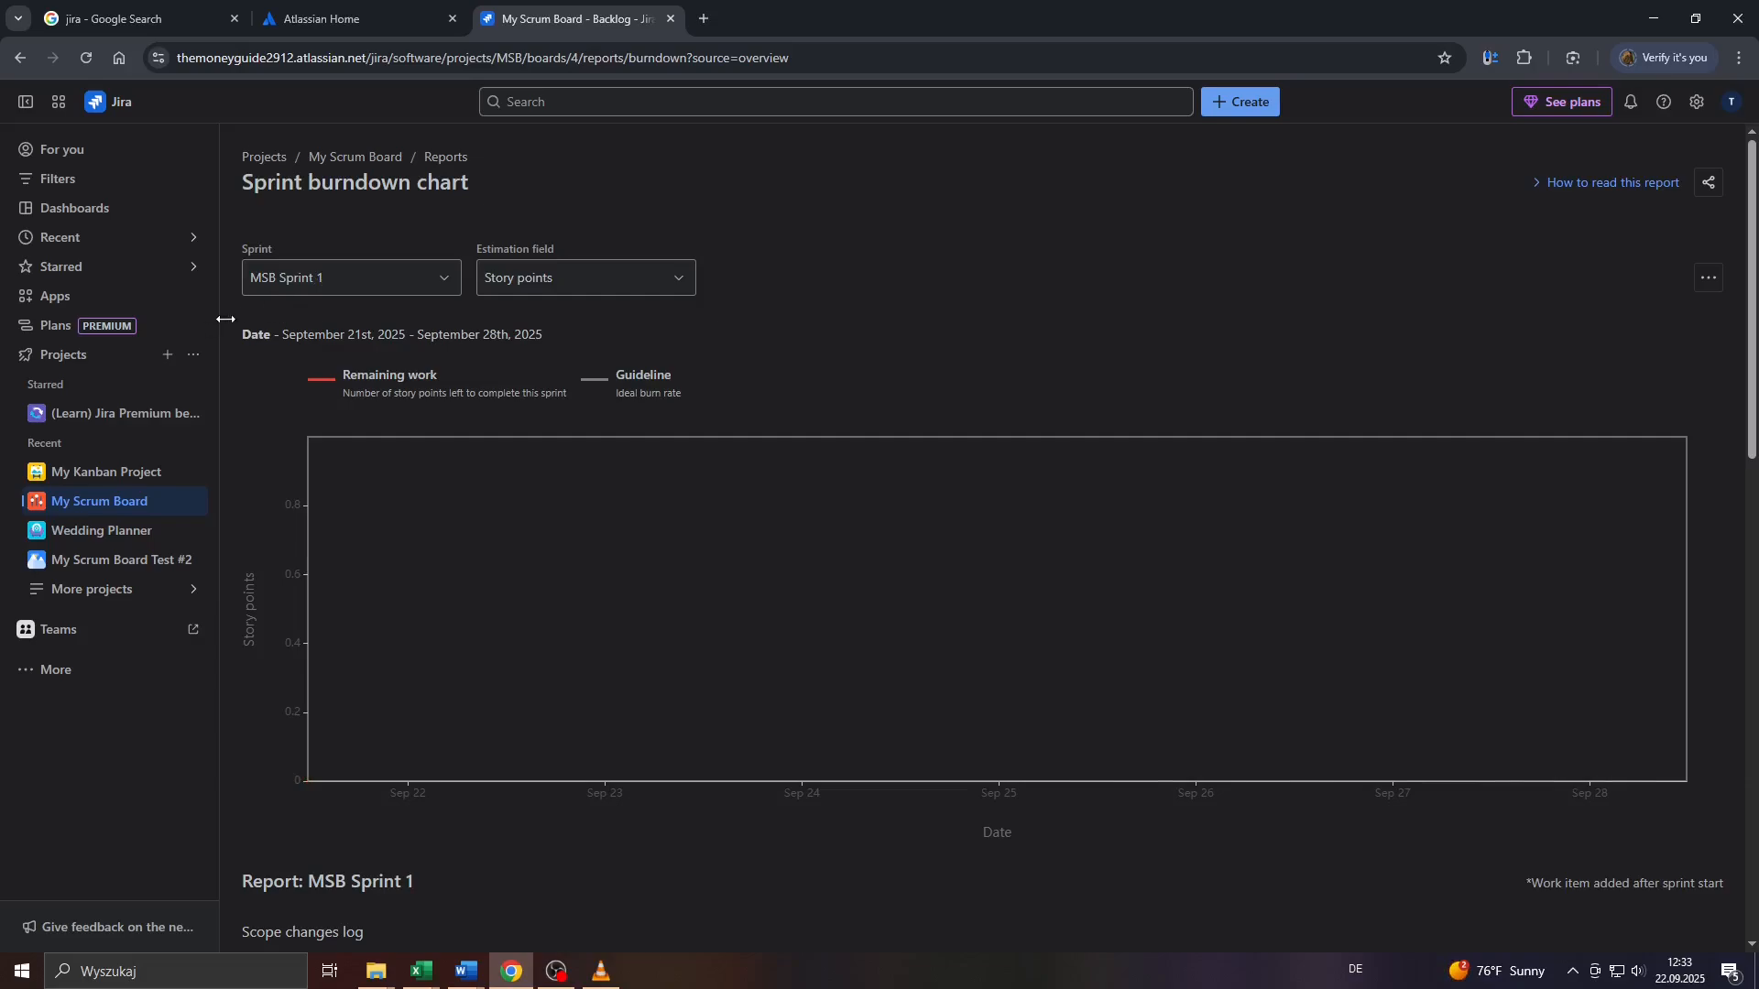
Switch the burndown chart to MSB Sprint 4 and back to MSB Sprint 1, and check the sprint's date range.
left_click(386, 280)
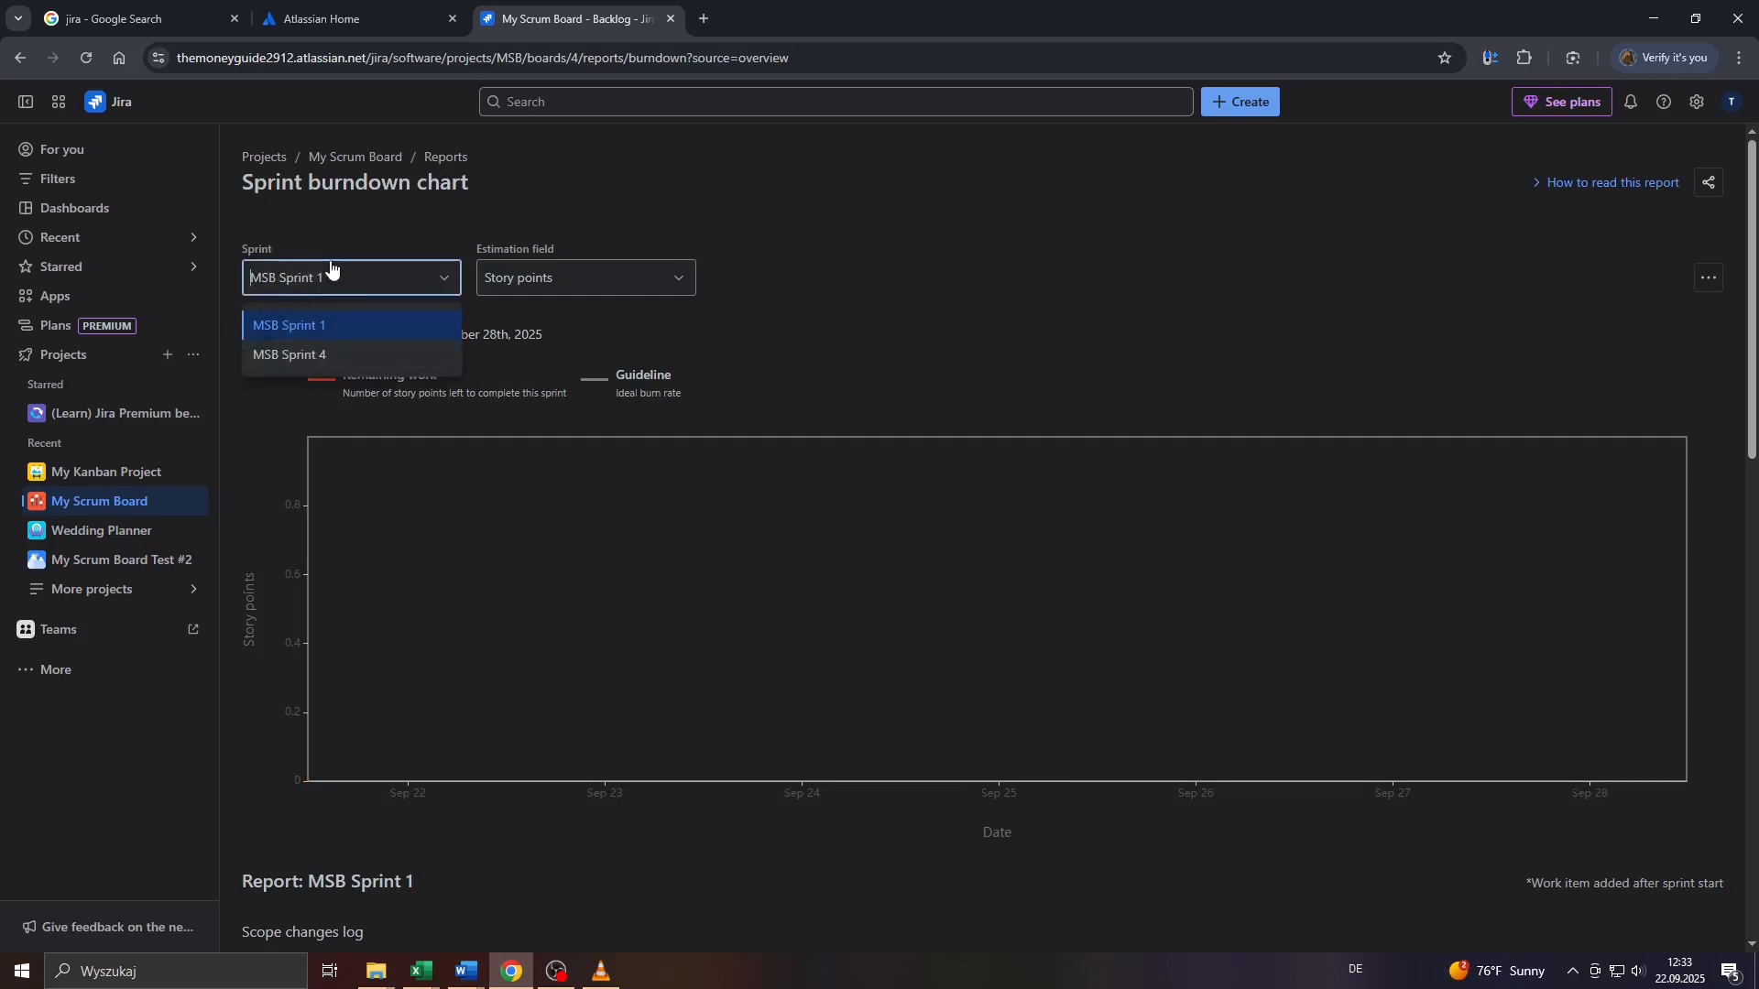
left_click(326, 355)
left_click(458, 284)
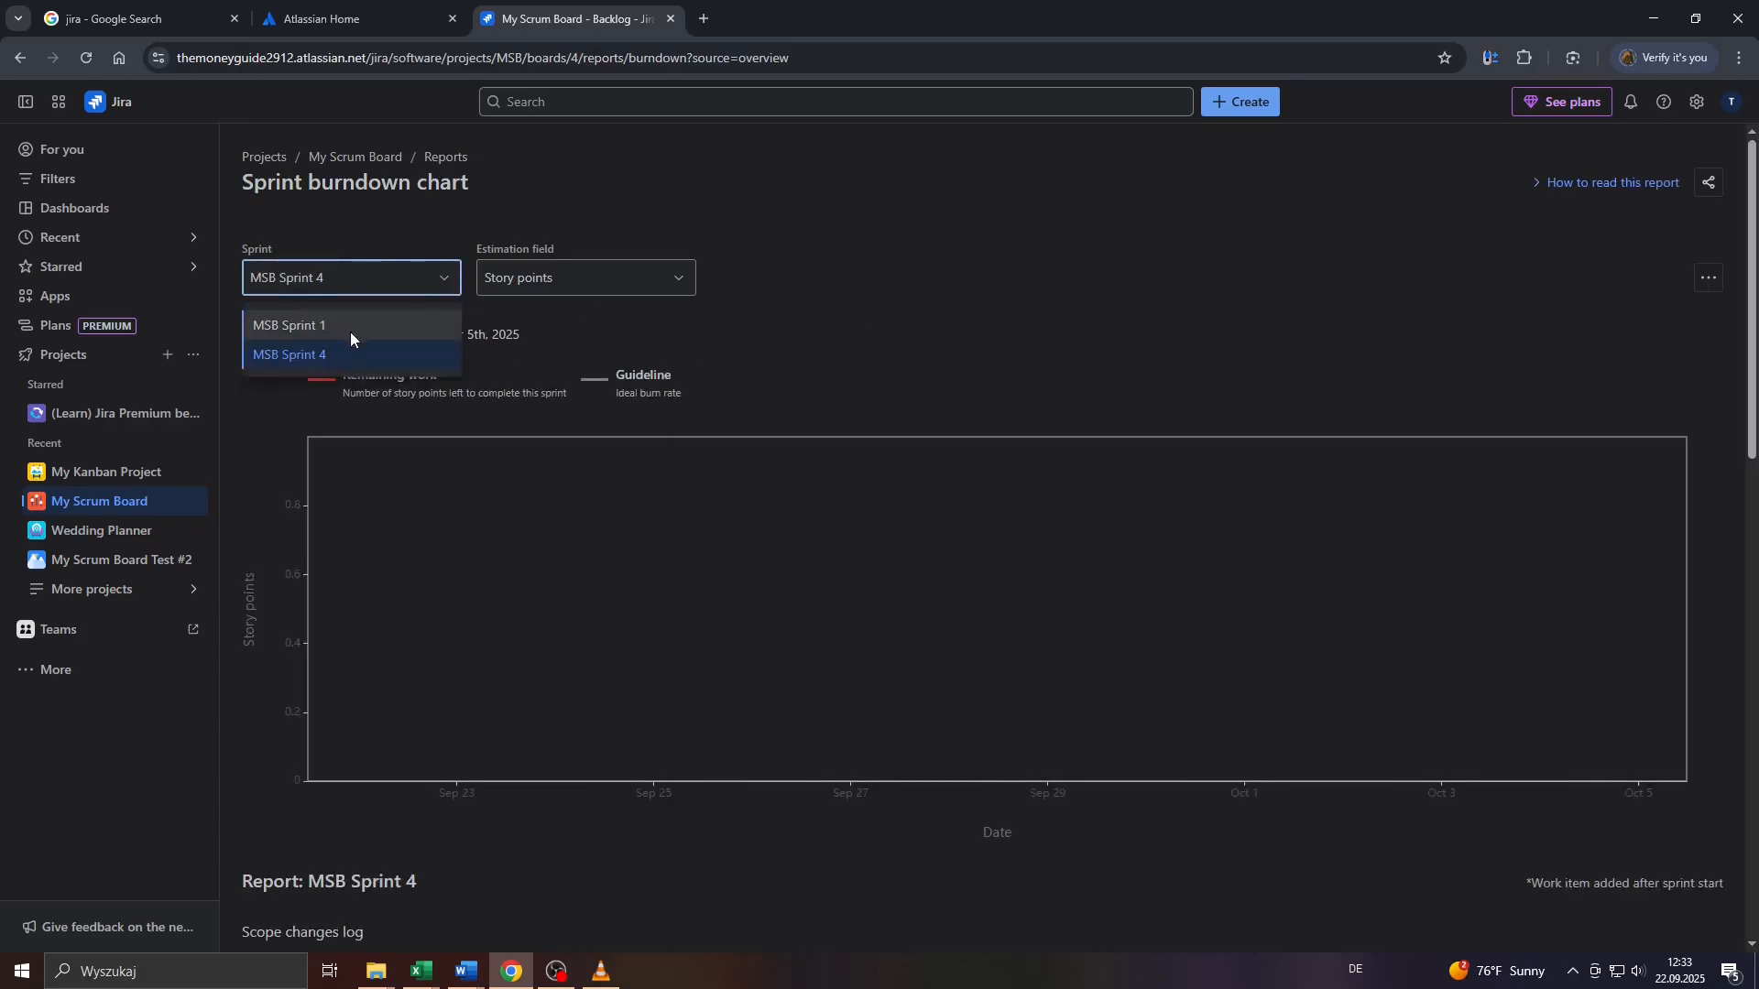
left_click(346, 328)
scroll(850, 253, "down", 1)
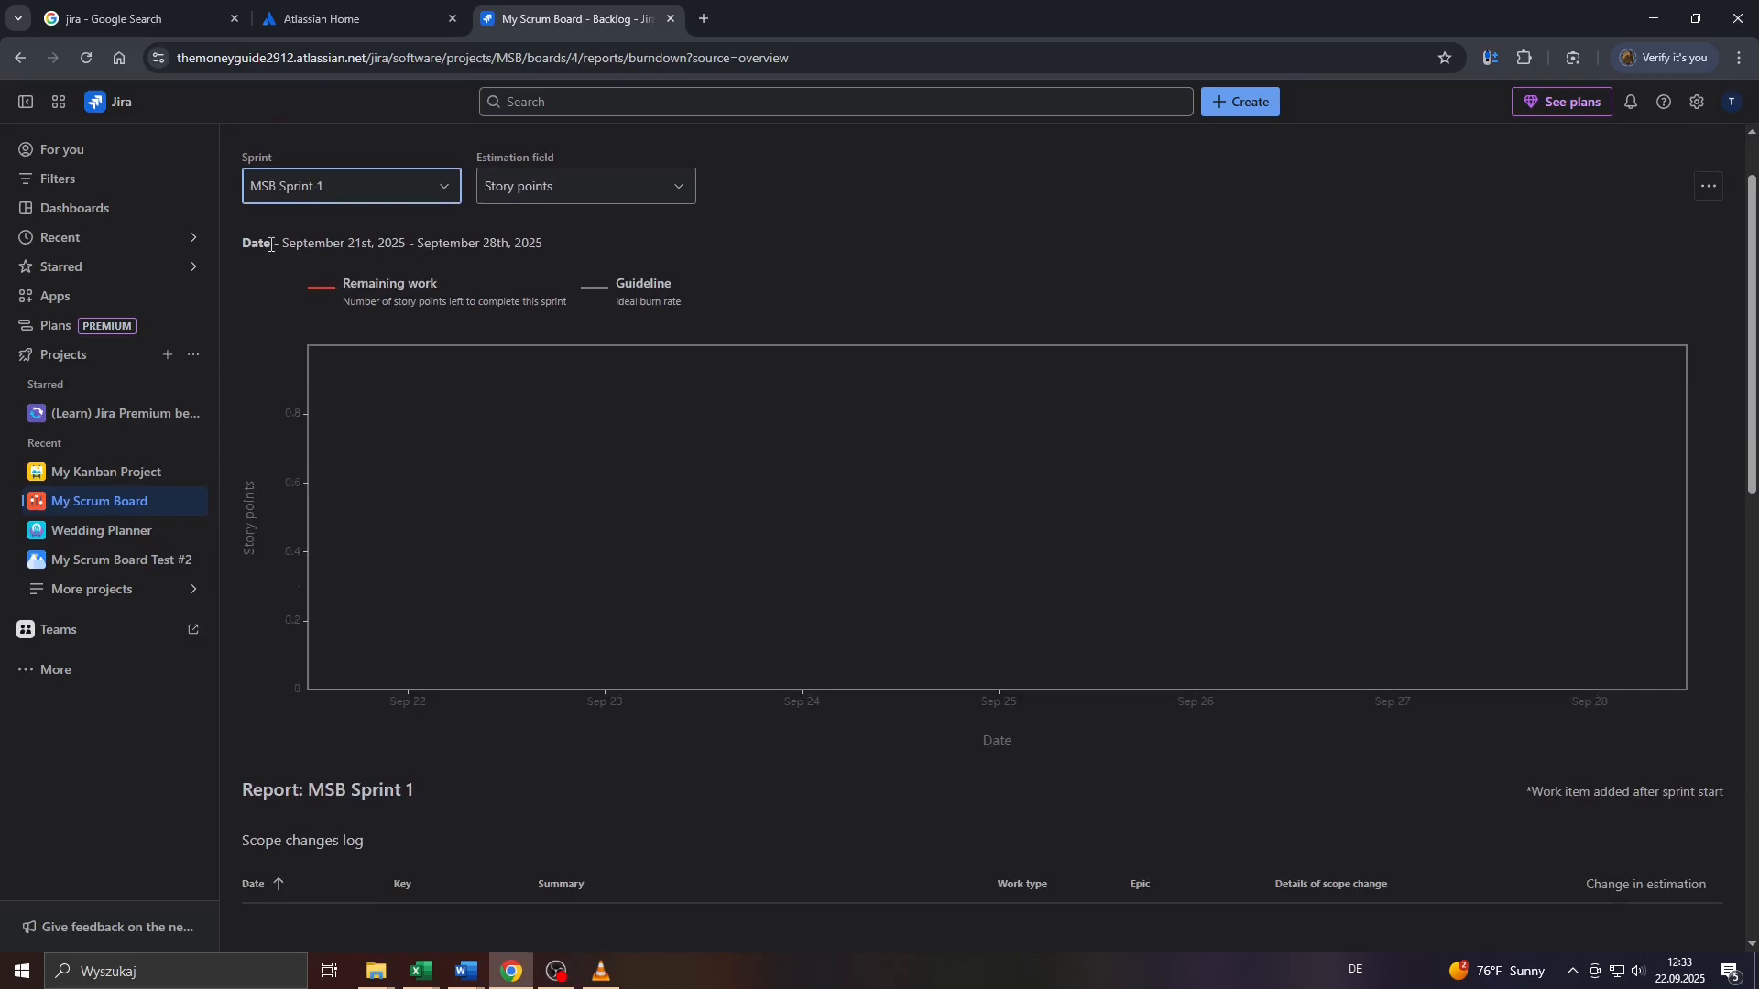
left_click_drag(260, 243, 564, 234)
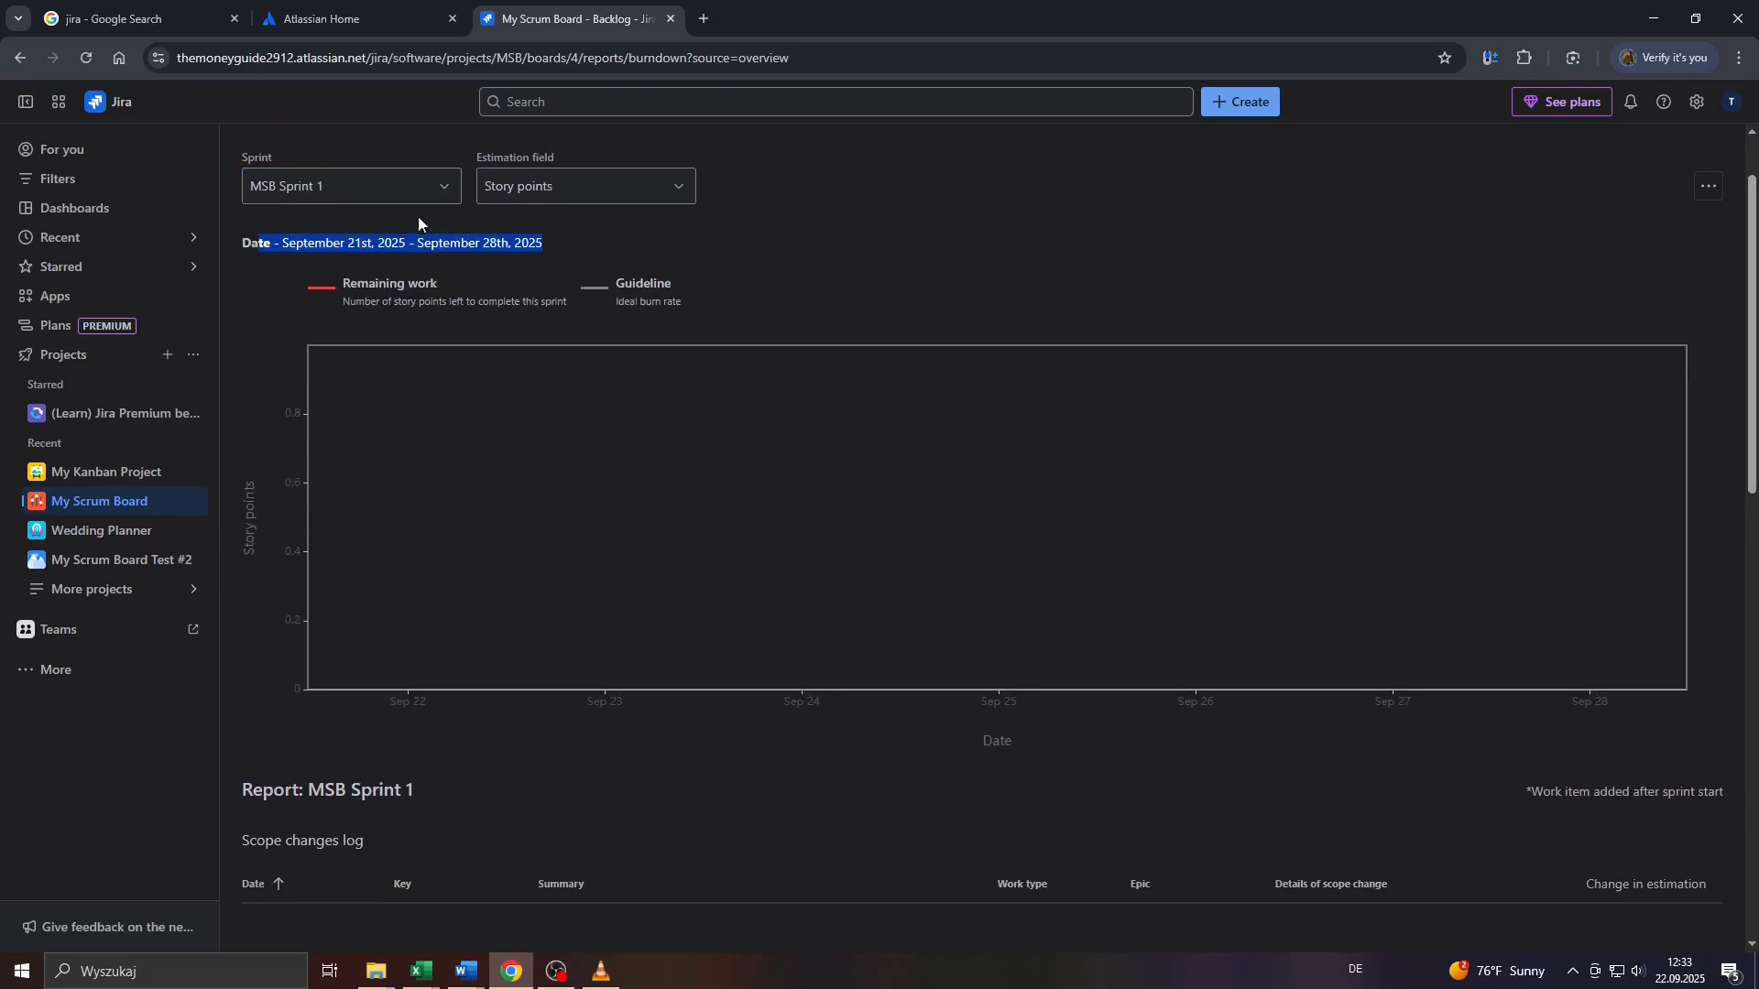
Set the burndown chart's sprint to MSB Sprint 4 and review its end date and the Remaining work and Guideline legend.
left_click(412, 191)
left_click(394, 262)
left_click_drag(414, 244, 552, 245)
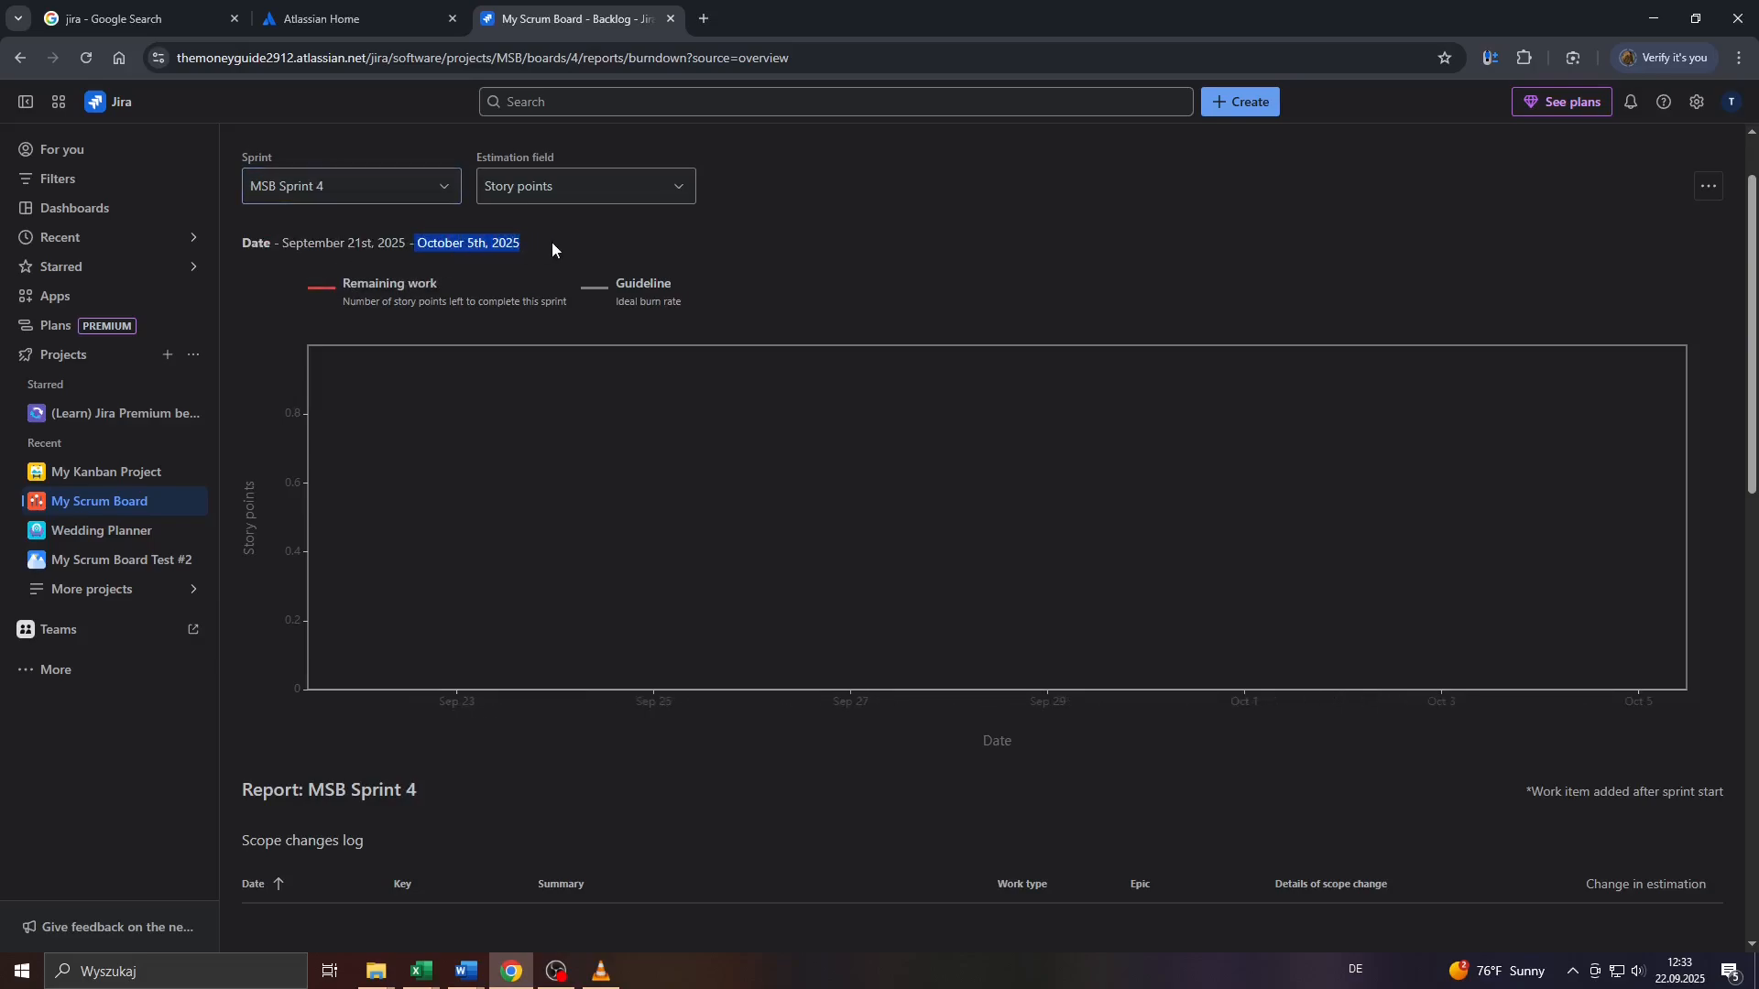
left_click_drag(306, 284, 565, 298)
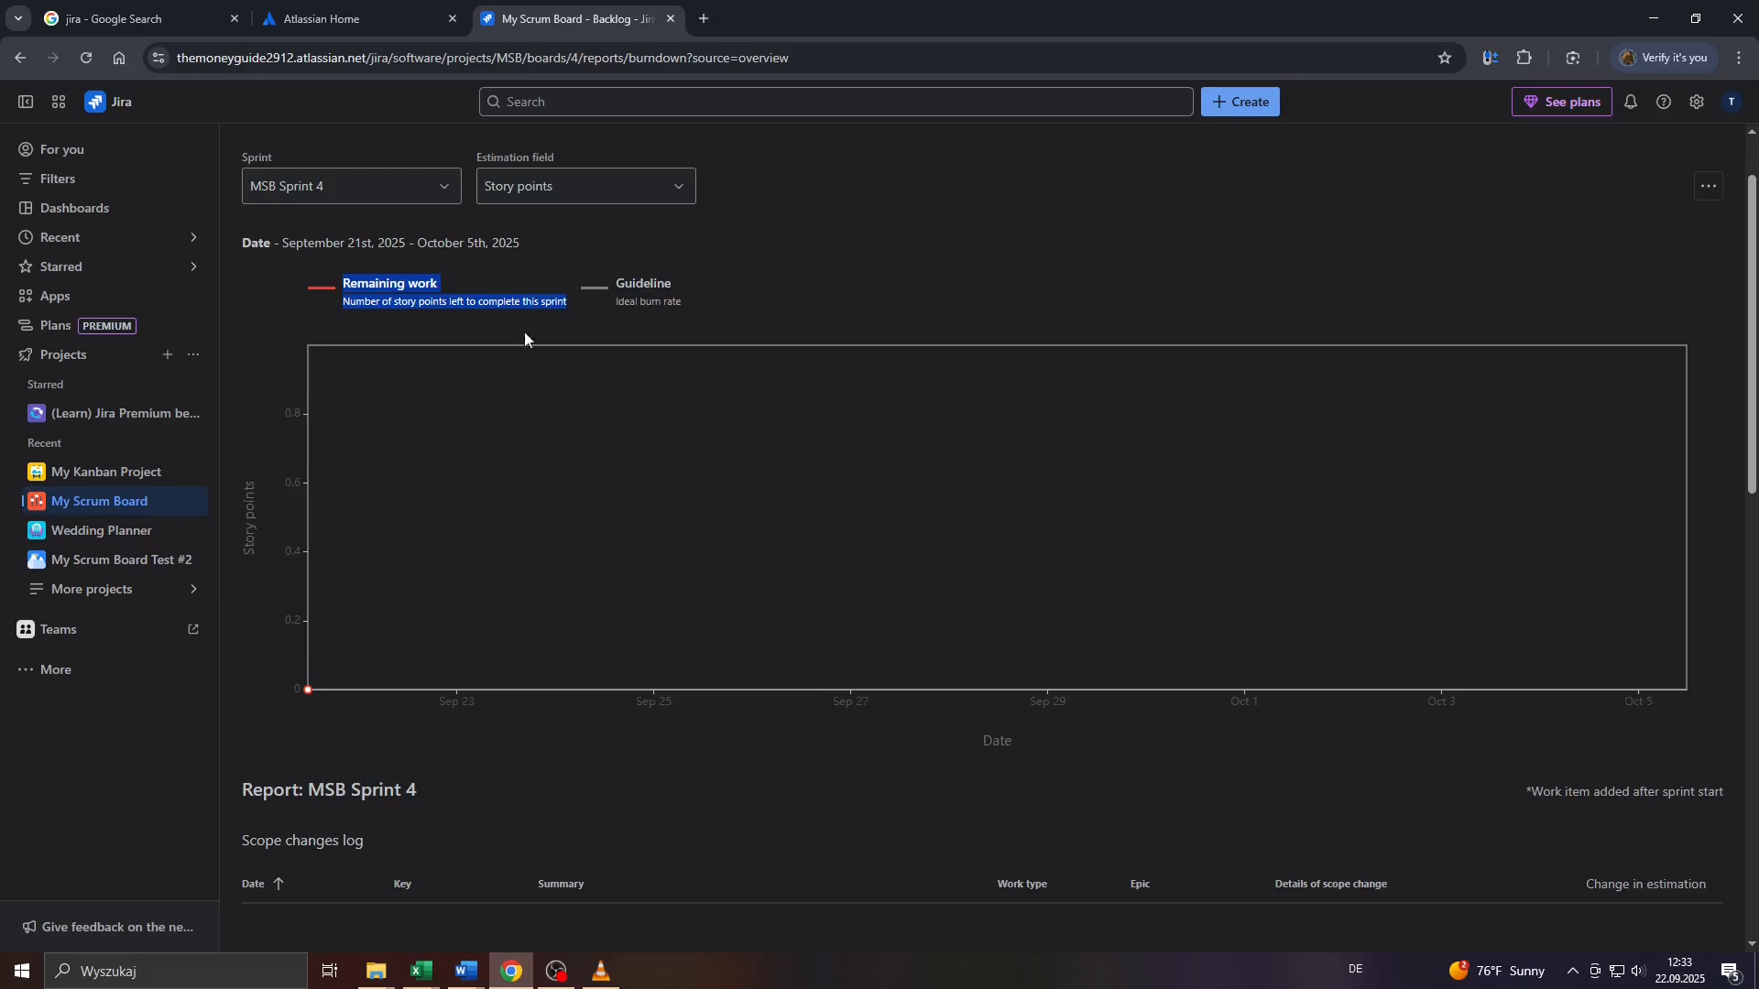
left_click(673, 296)
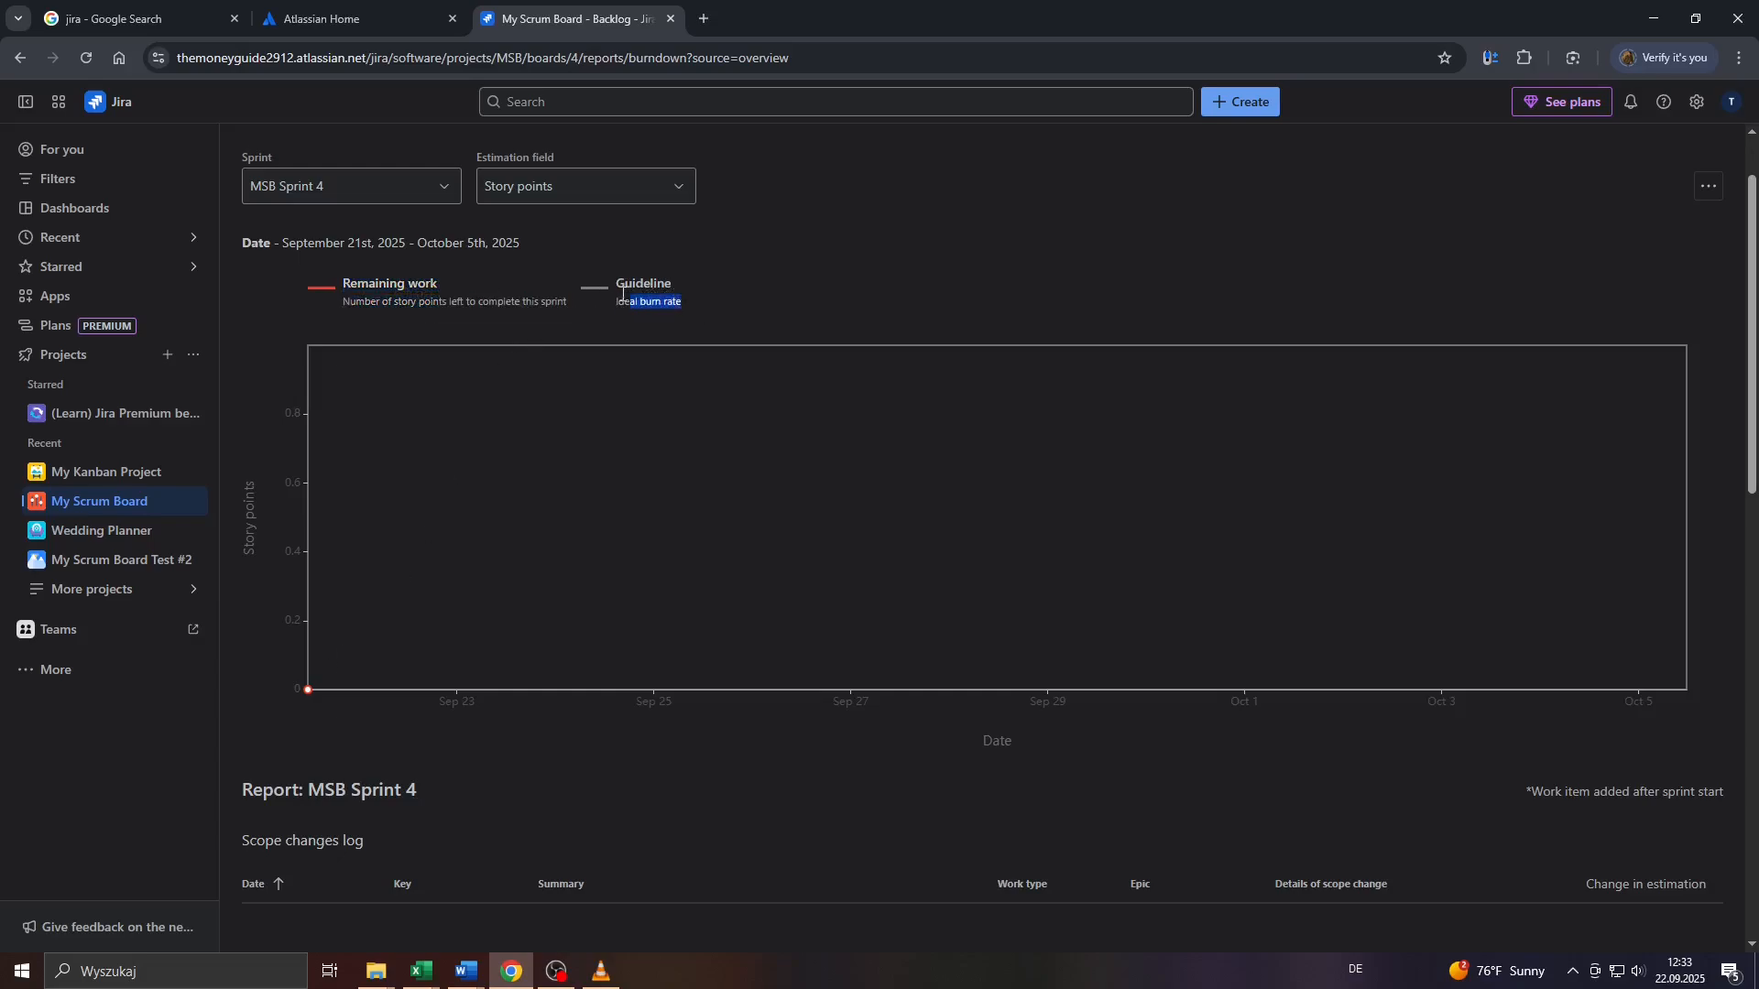
left_click_drag(623, 293, 594, 291)
Set the burndown chart's estimation field to Work item count.
left_click(598, 189)
left_click(566, 263)
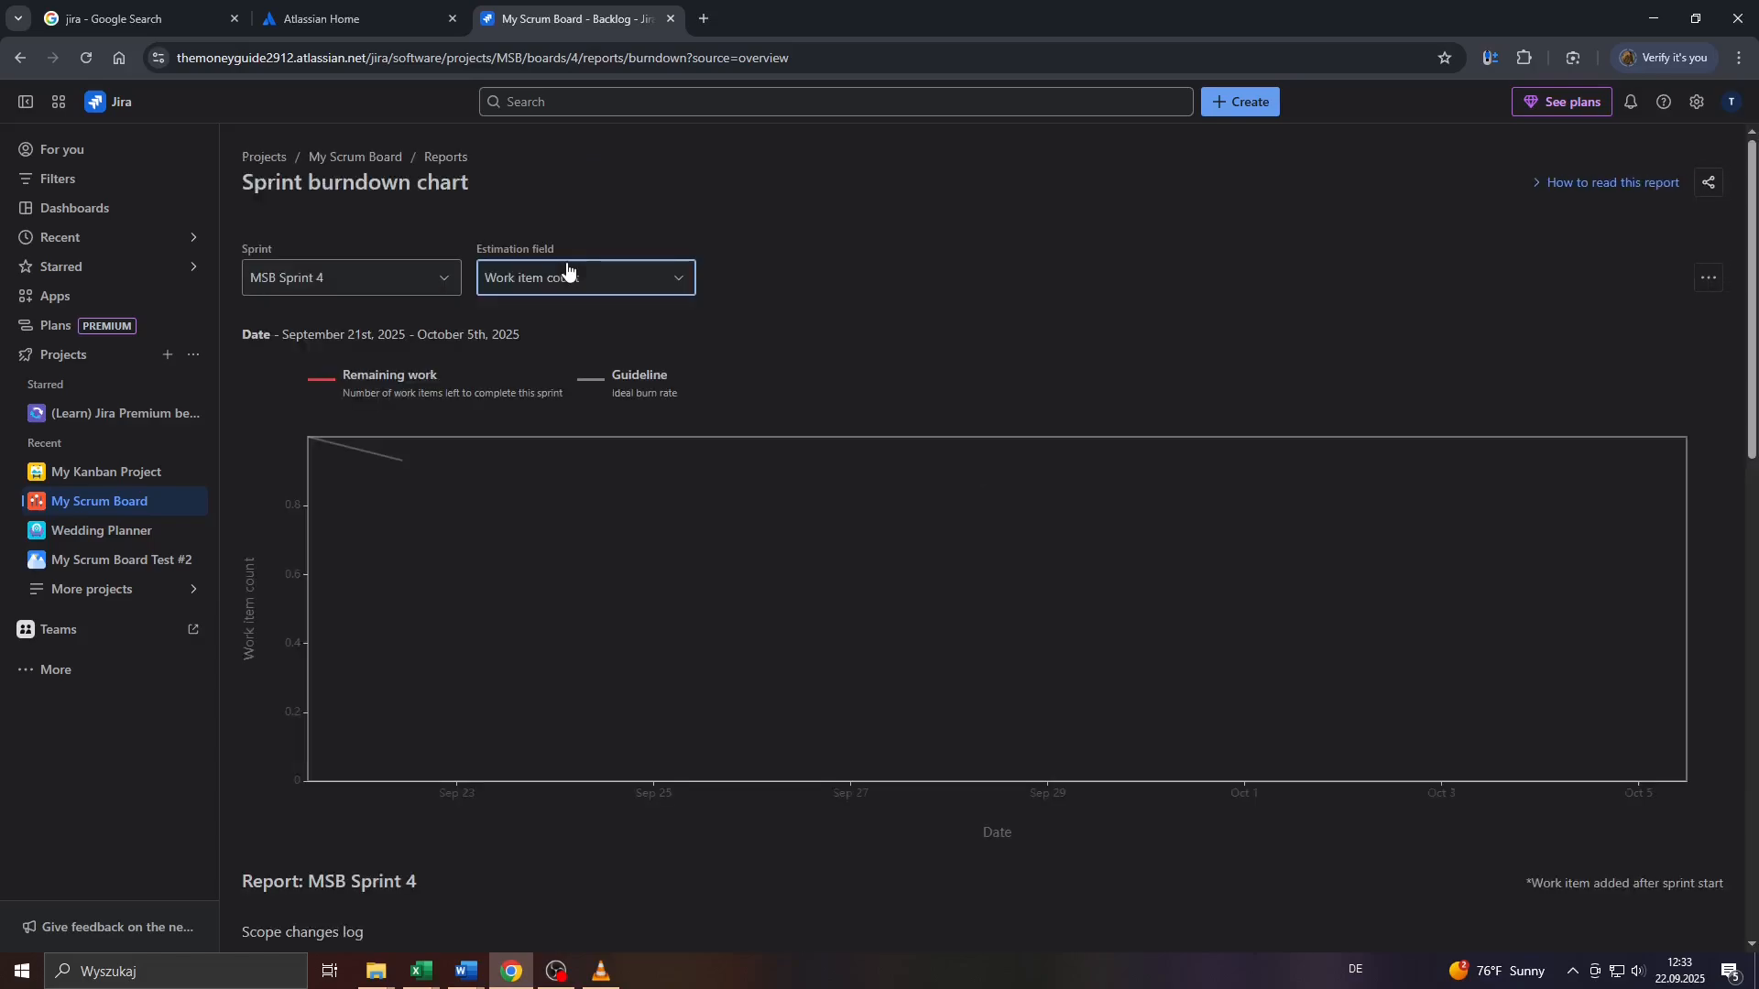
Switch the burndown chart's estimation field to Time and finally to Story points.
left_click(565, 273)
left_click(542, 381)
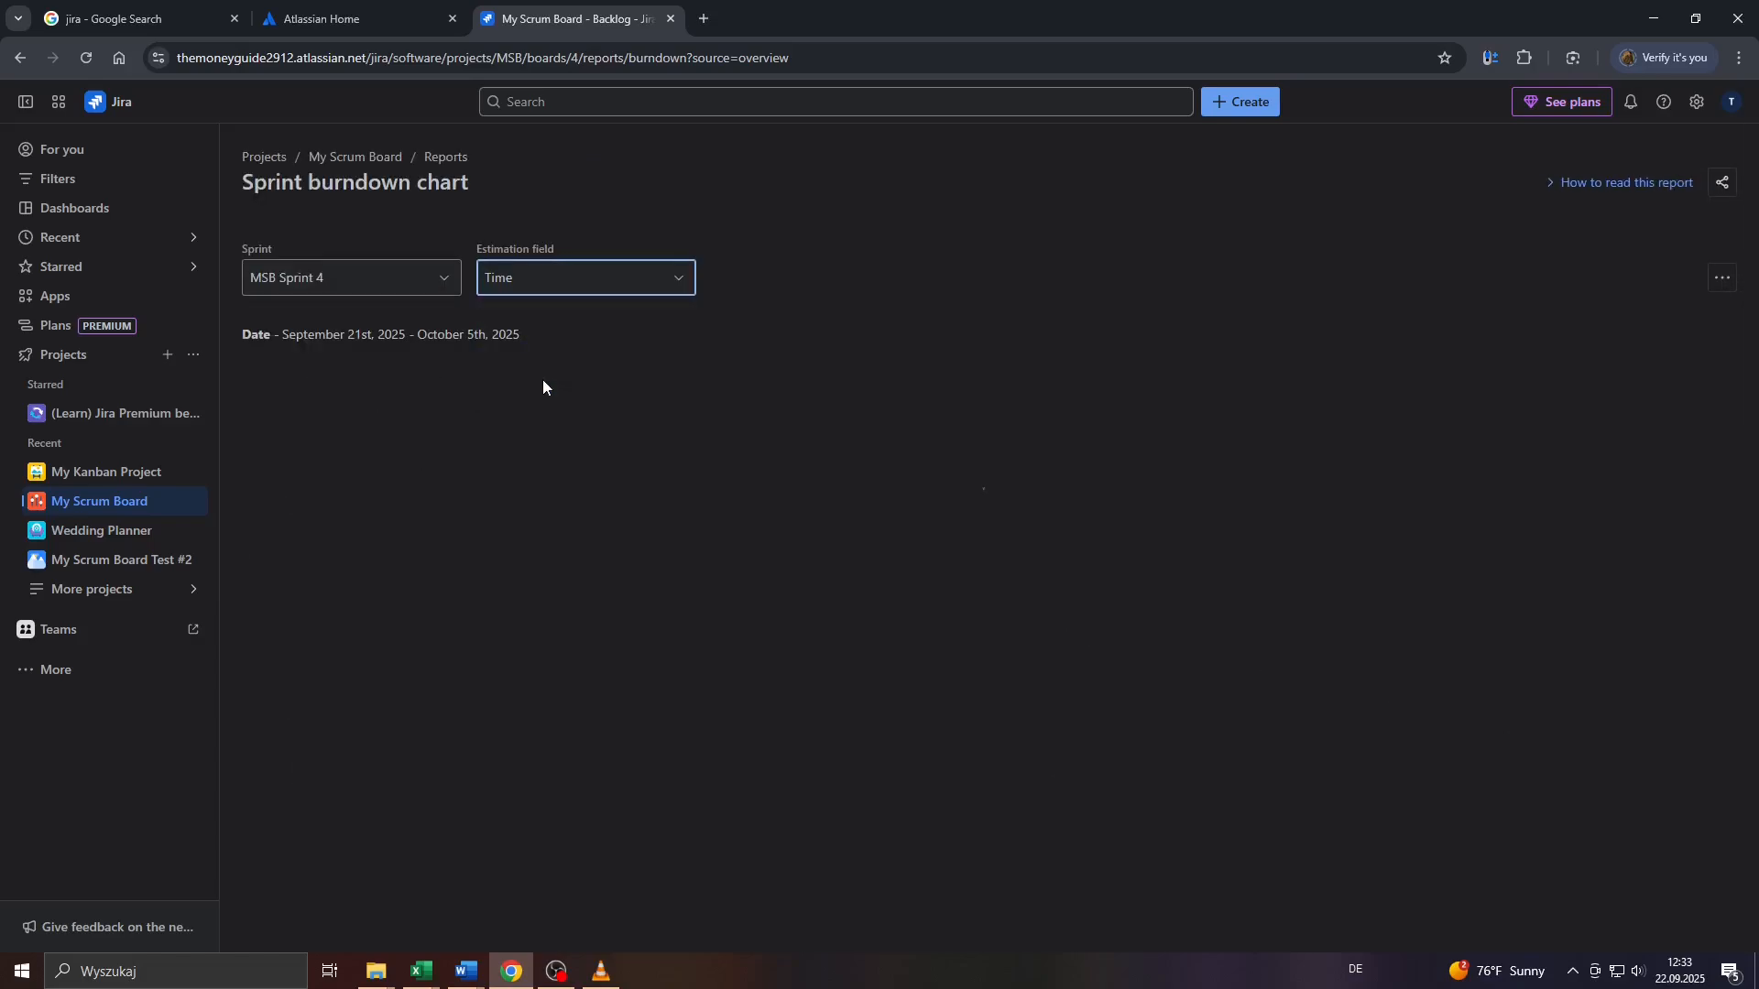
left_click(596, 281)
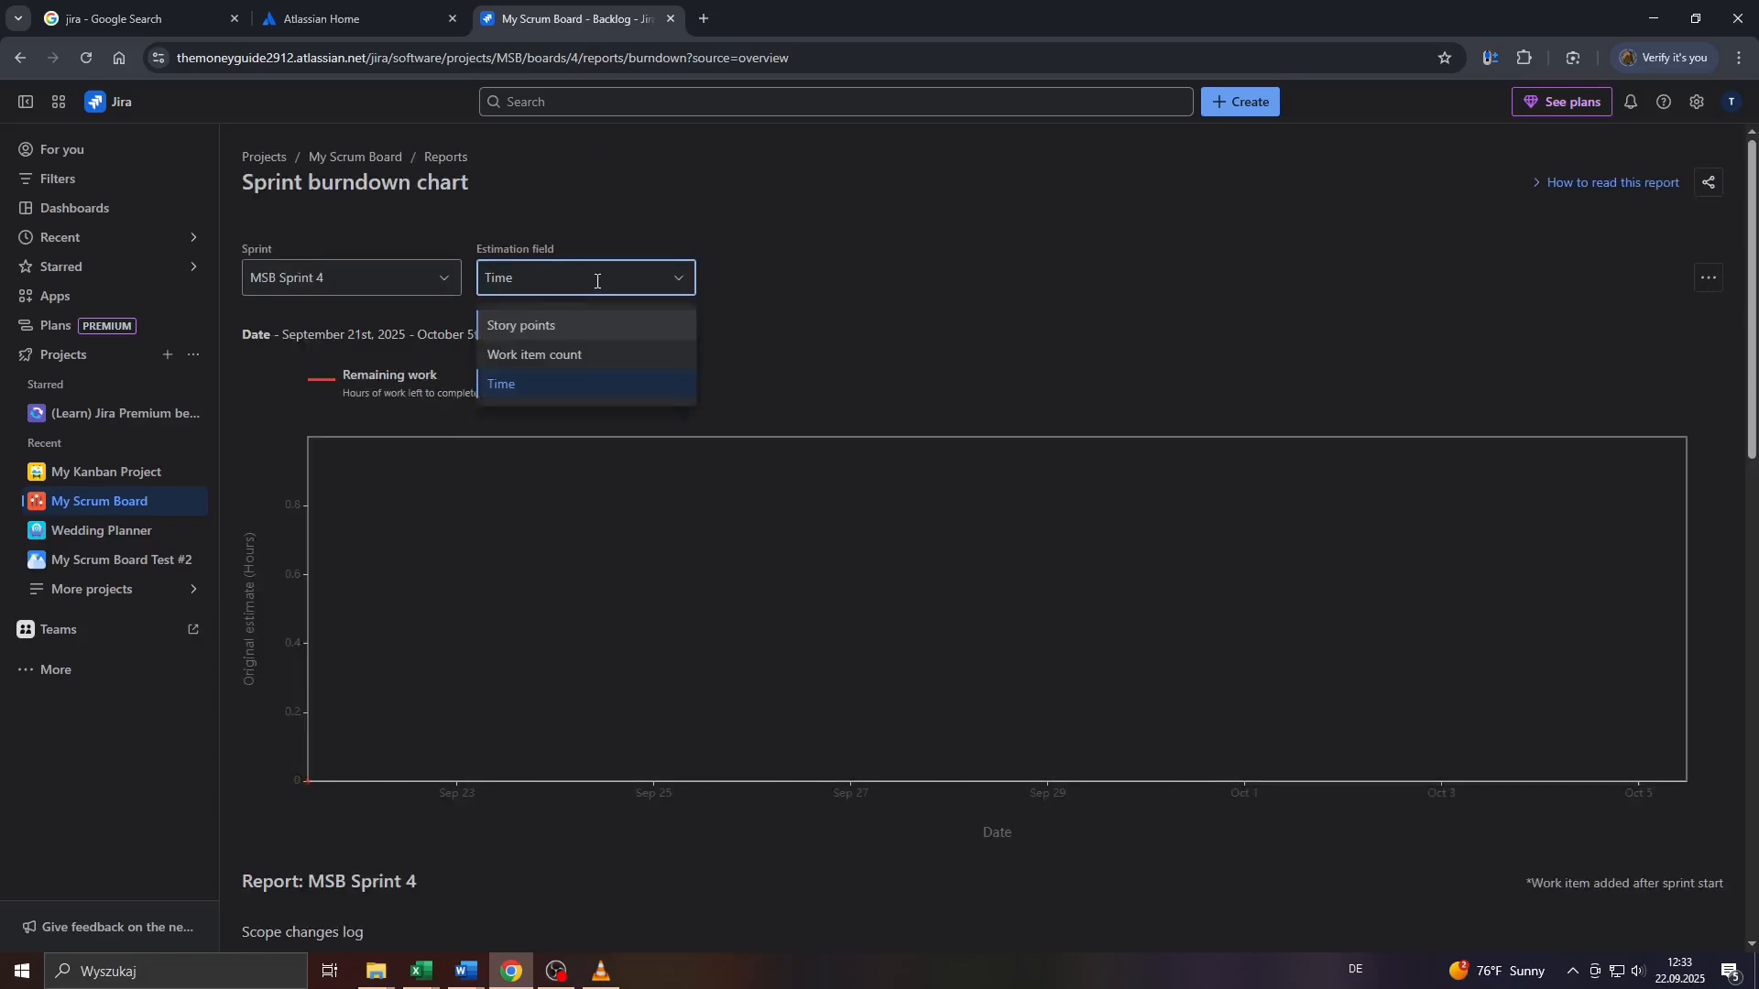
left_click(545, 324)
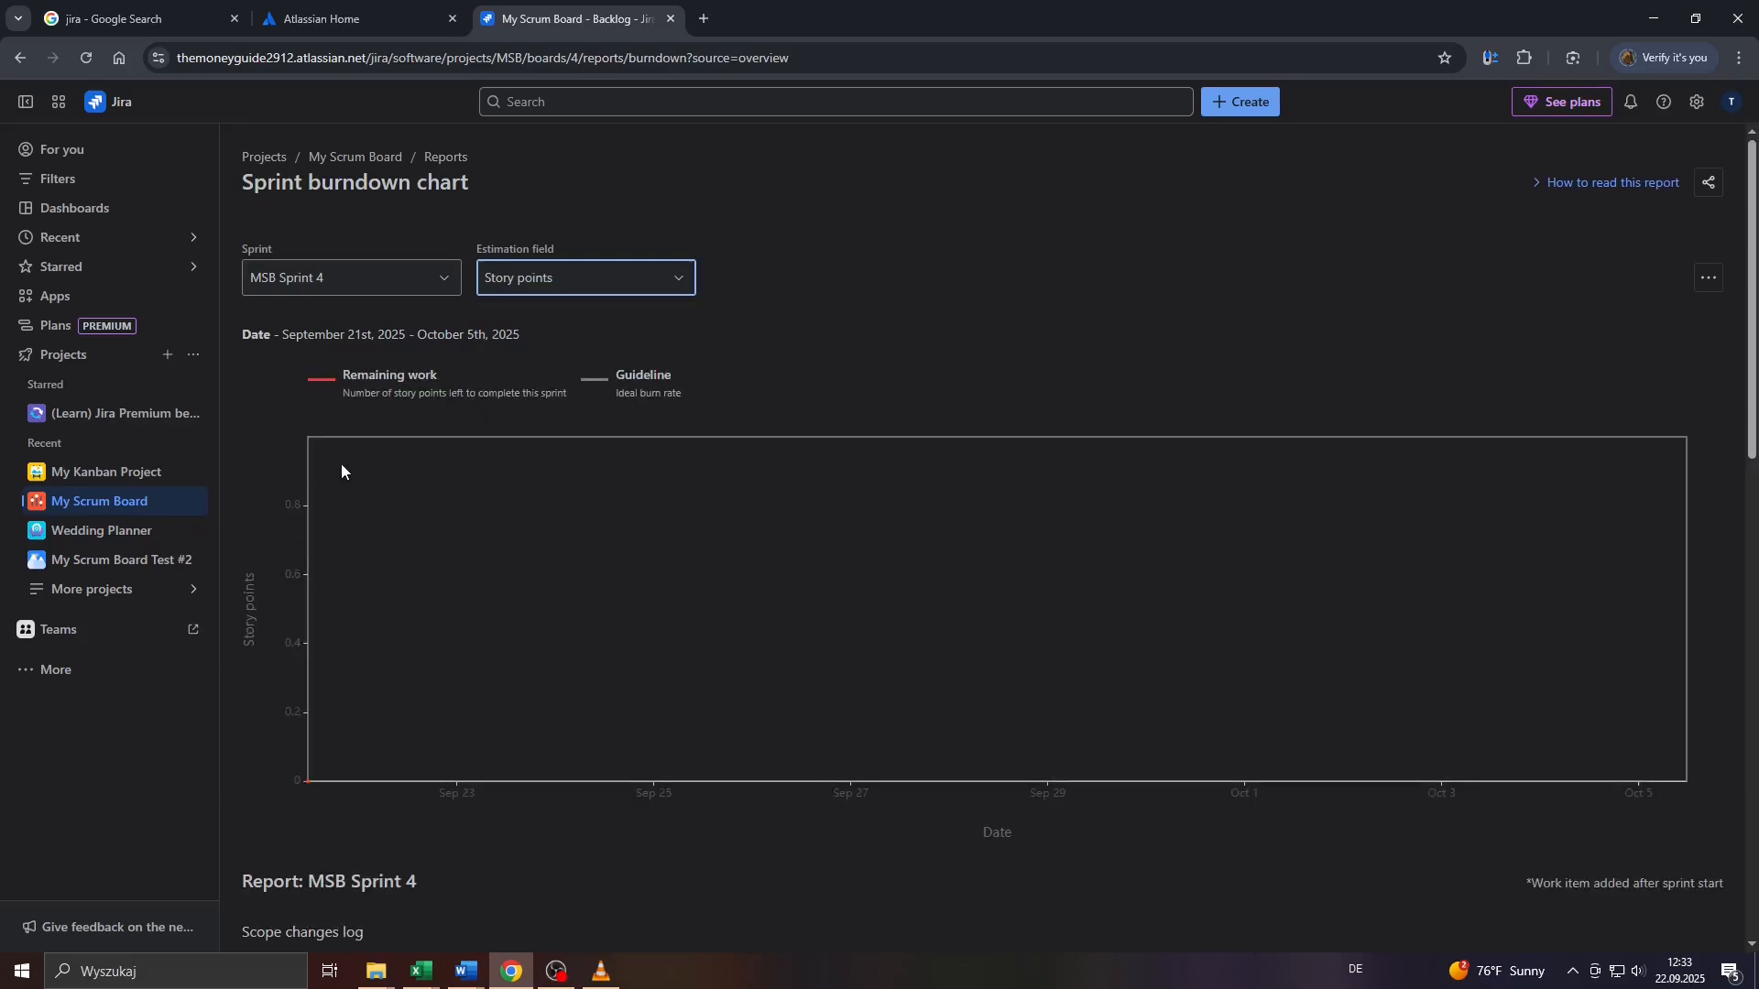
Review the scope changes log of MSB Sprint 4 below the chart and set the burndown chart's sprint to MSB Sprint 1.
scroll(365, 426, "down", 3)
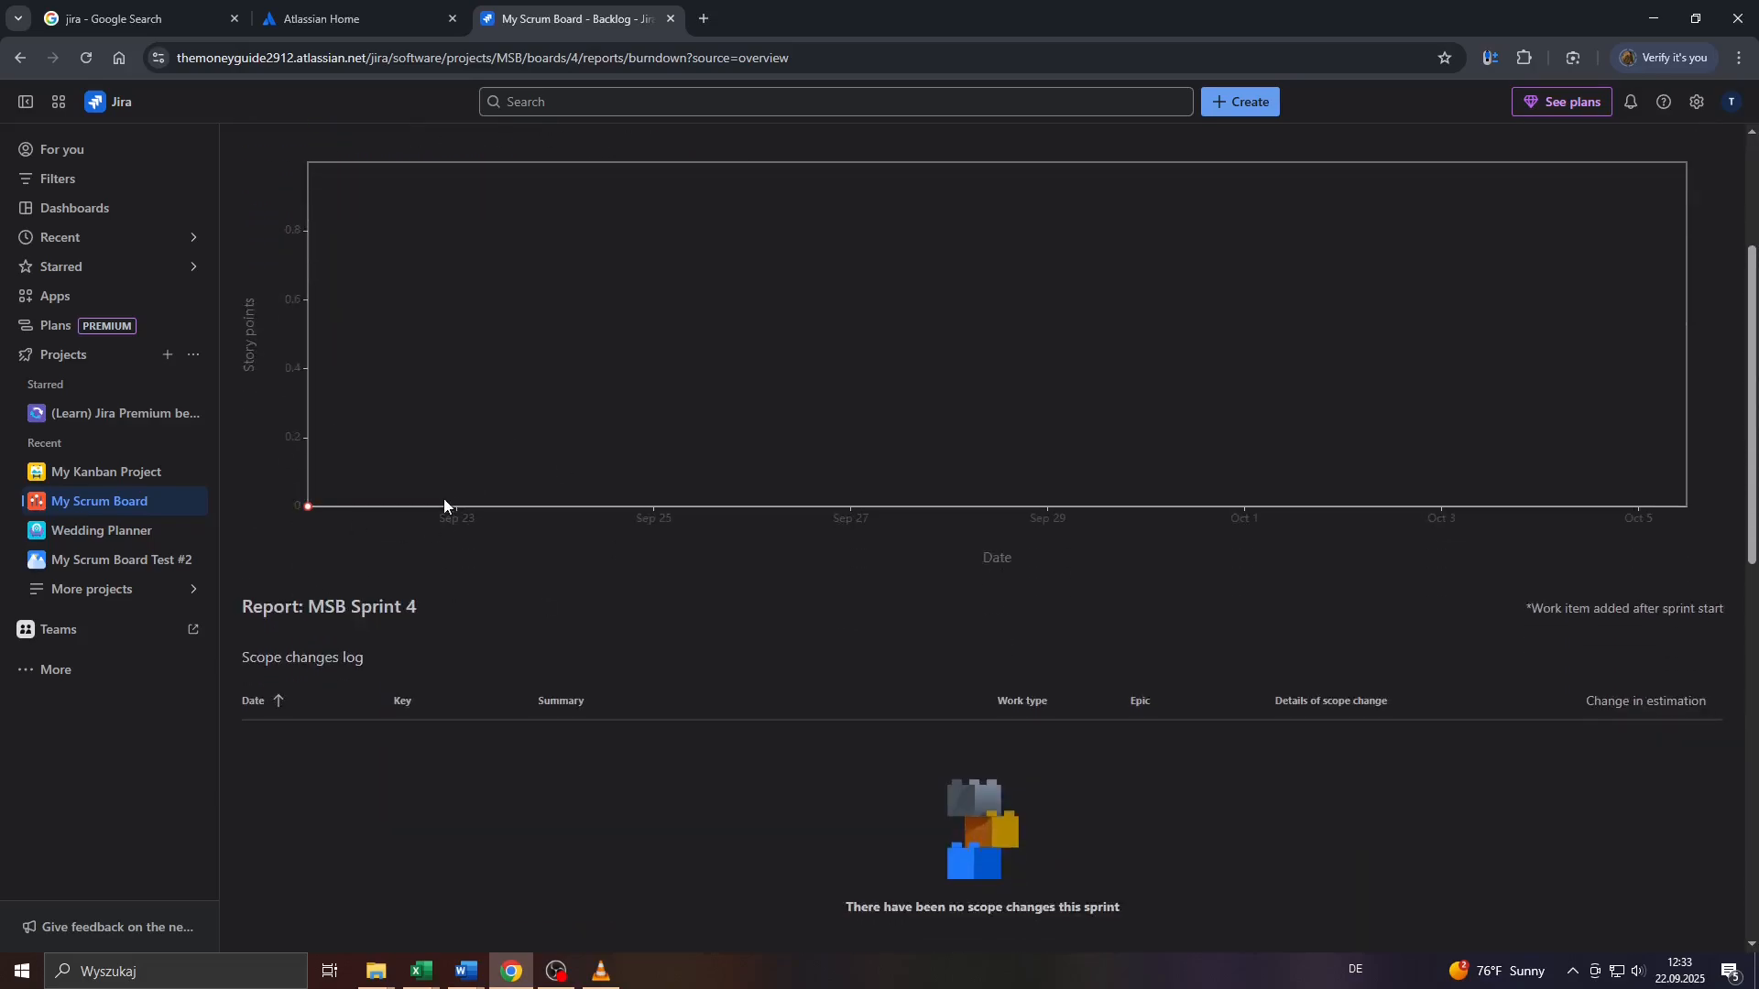
scroll(513, 511, "down", 3)
left_click_drag(778, 654, 1134, 636)
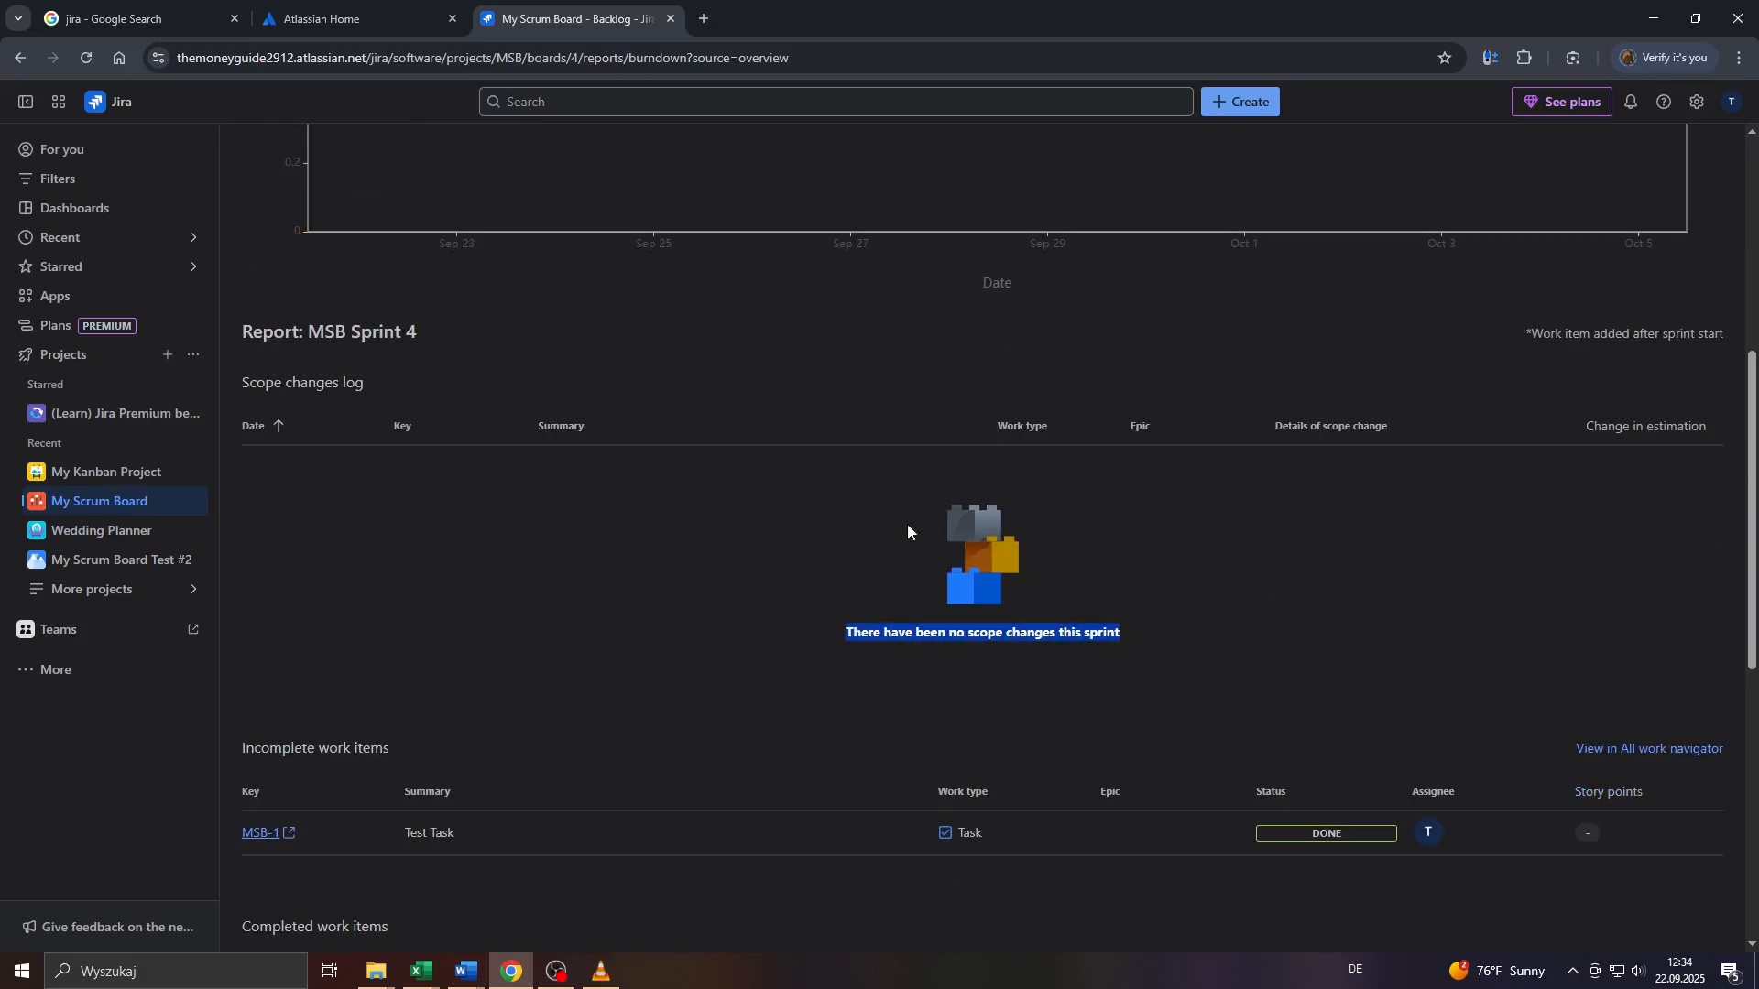
scroll(855, 663, "up", 6)
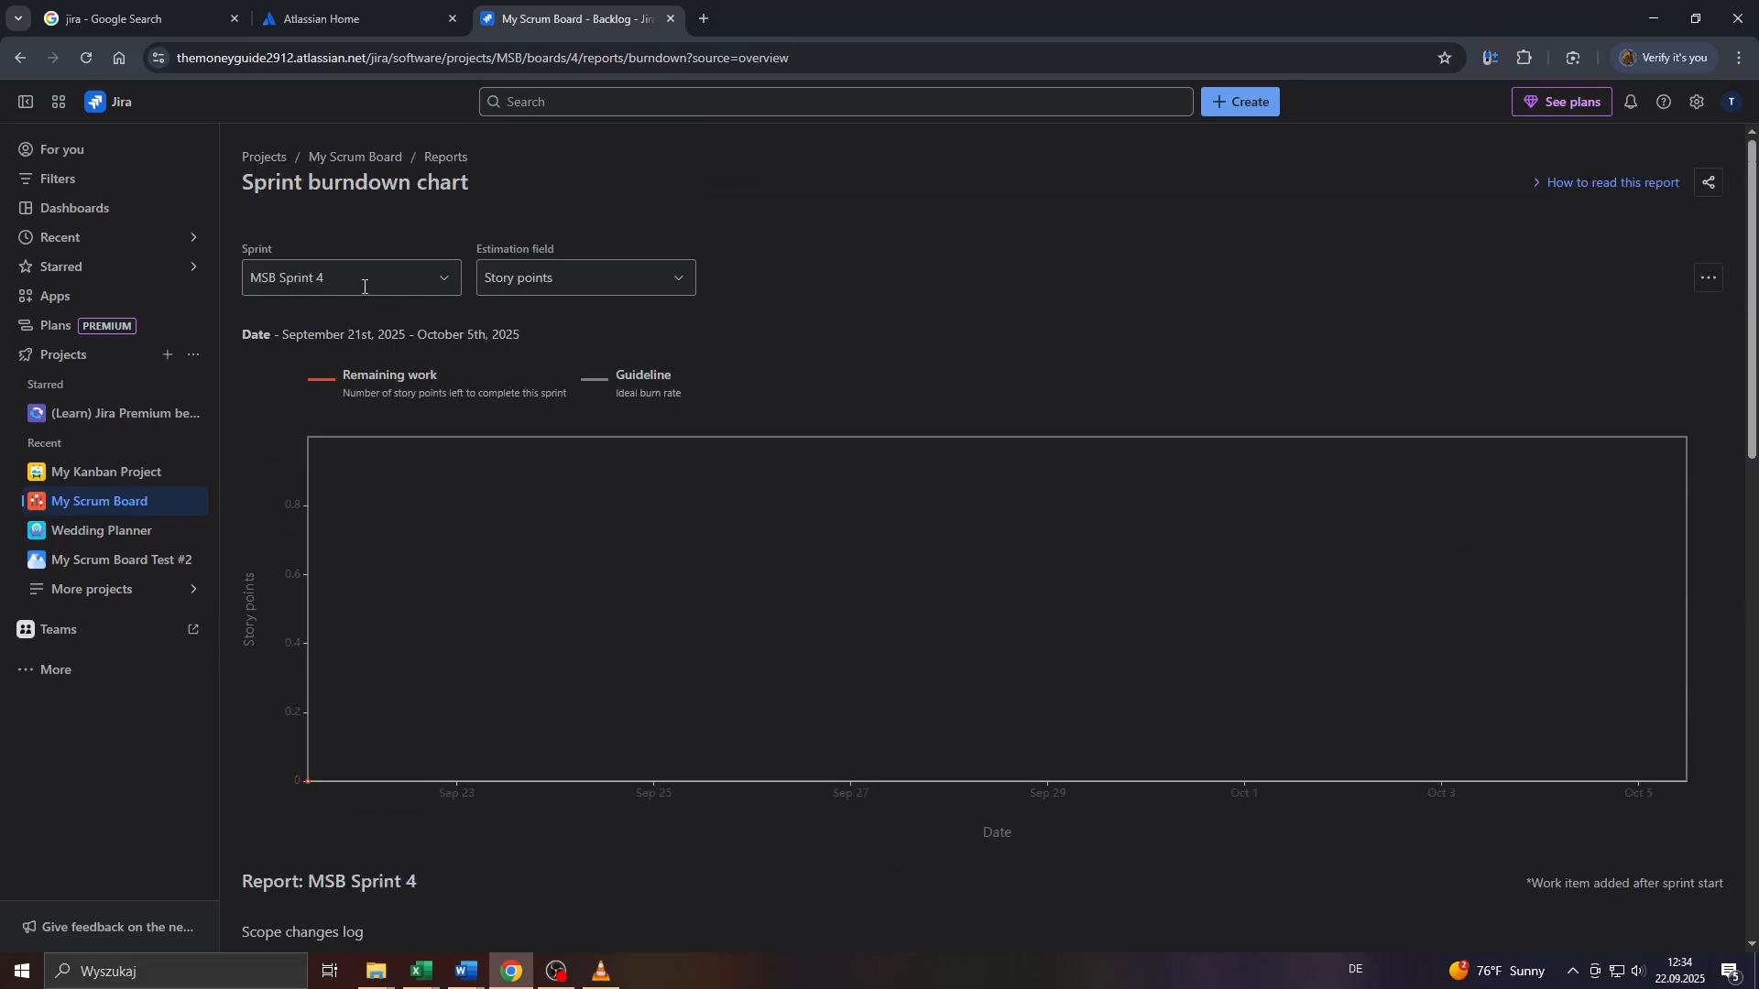
left_click(373, 276)
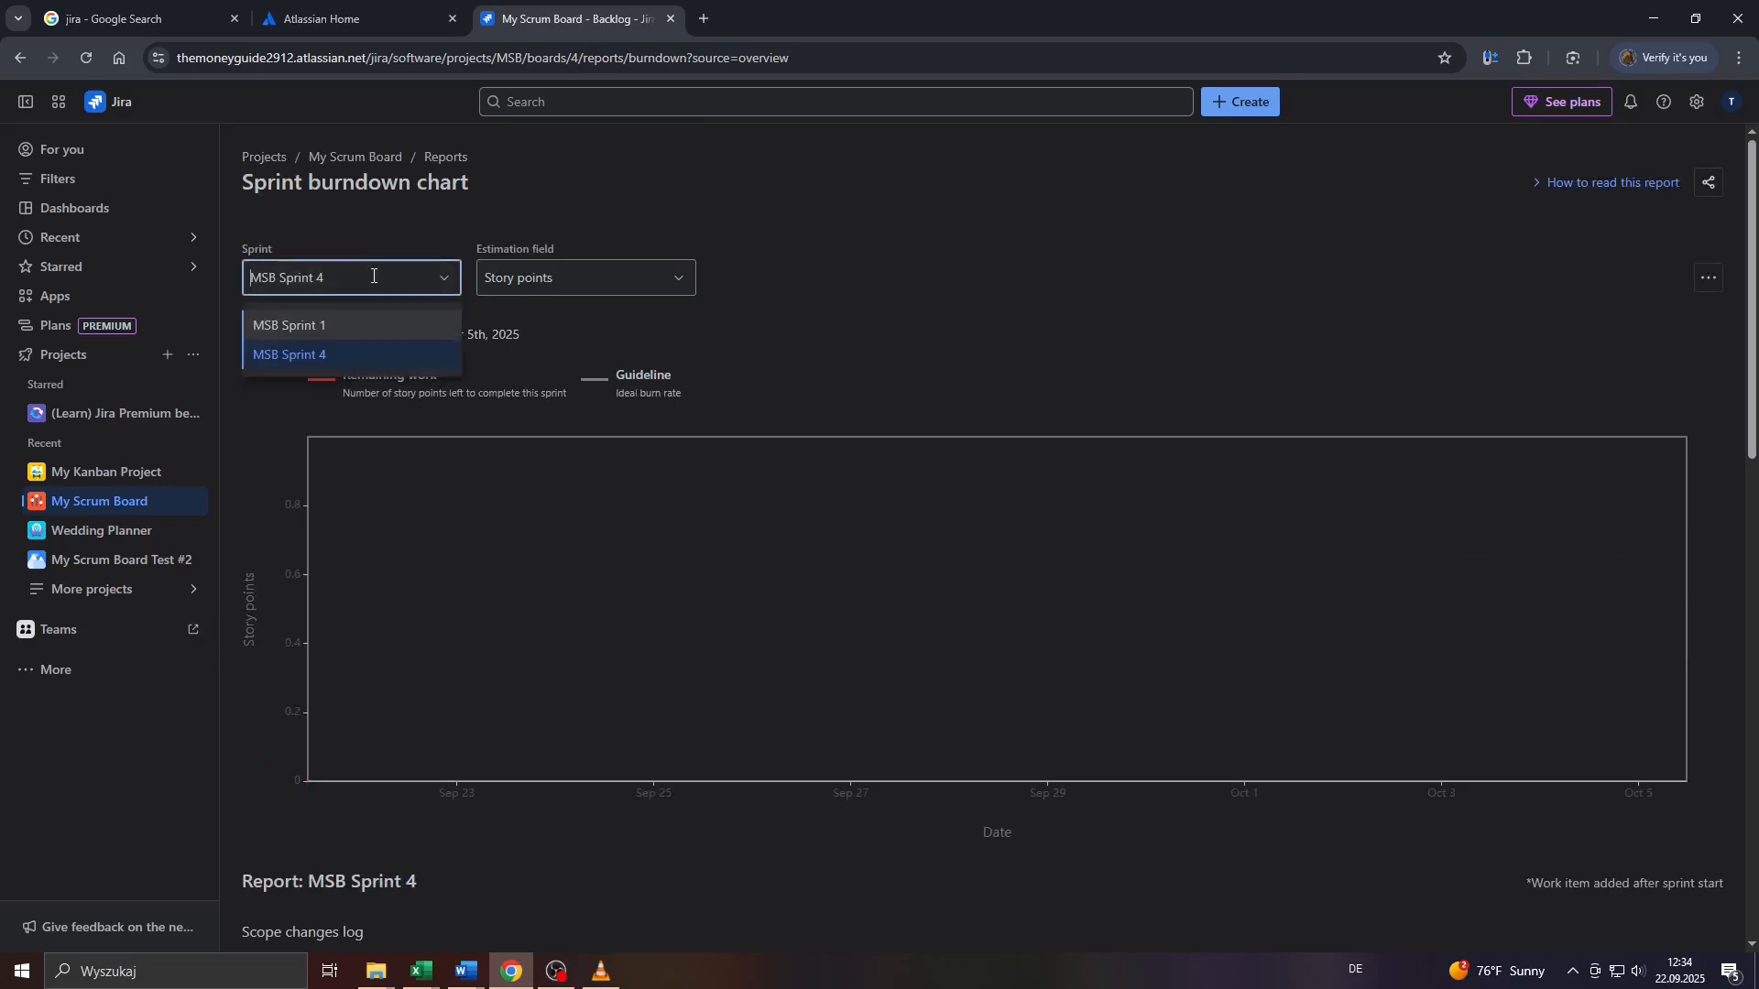
left_click(313, 323)
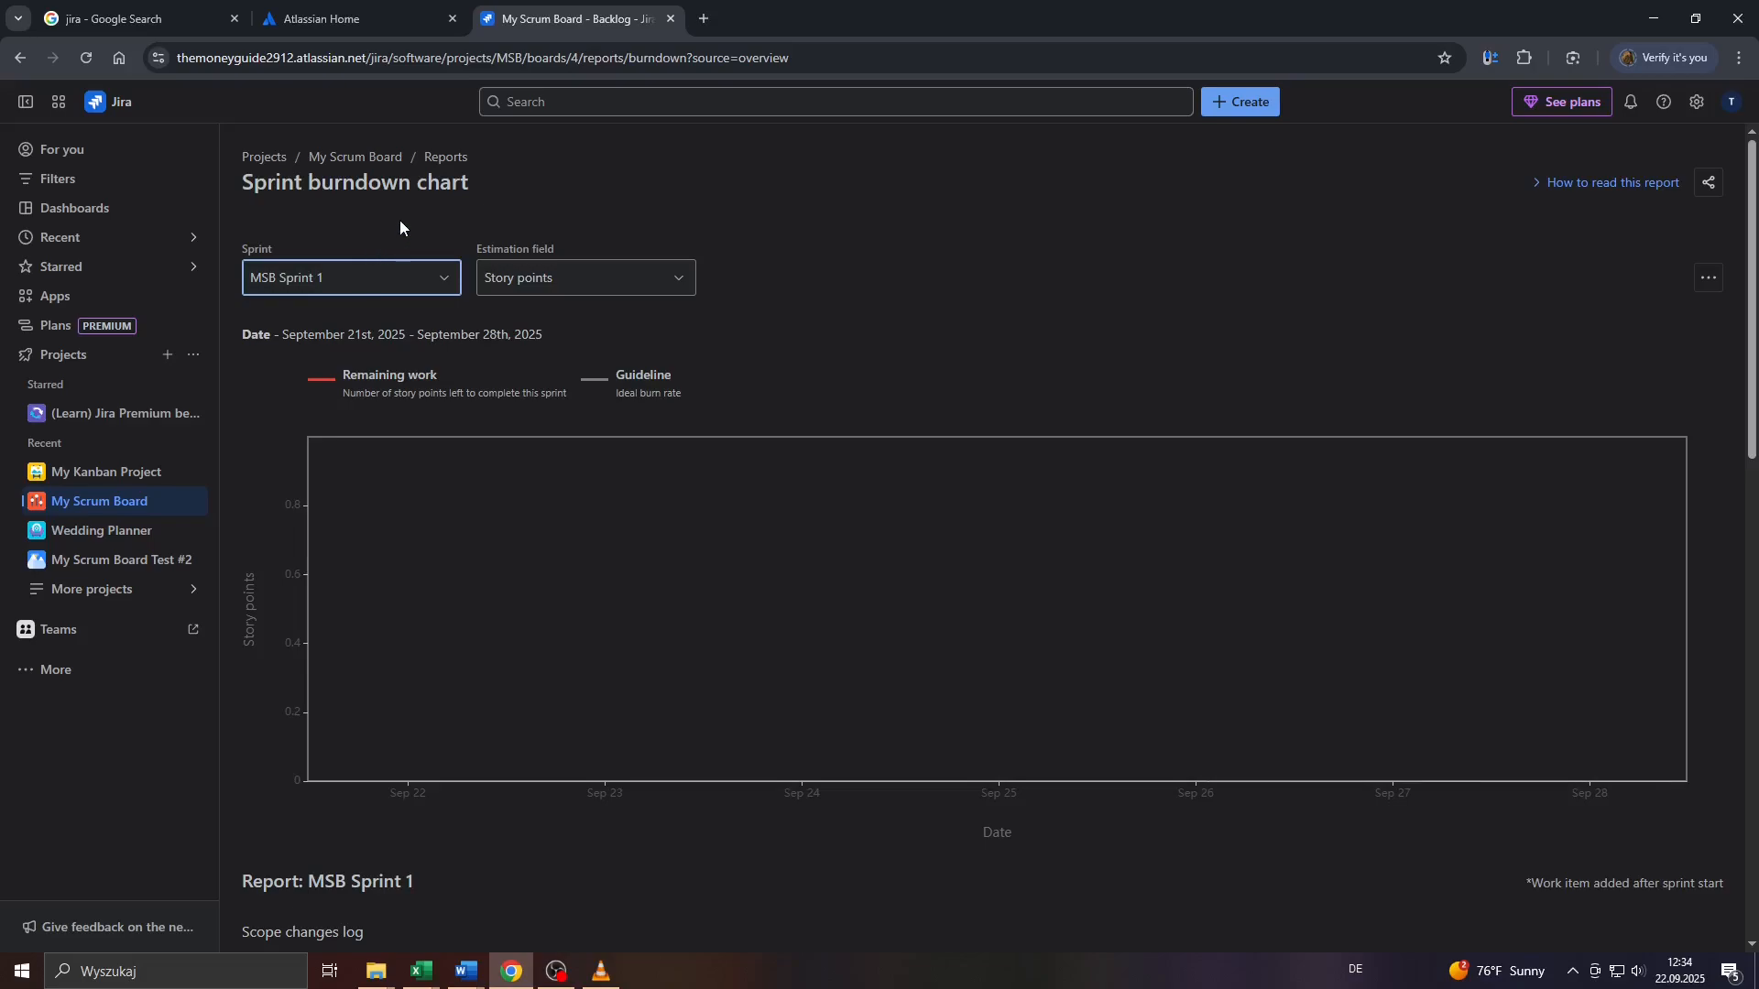
Leave the burndown report and open the backlog of My Scrum Board at MSB Sprint 4.
left_click(385, 160)
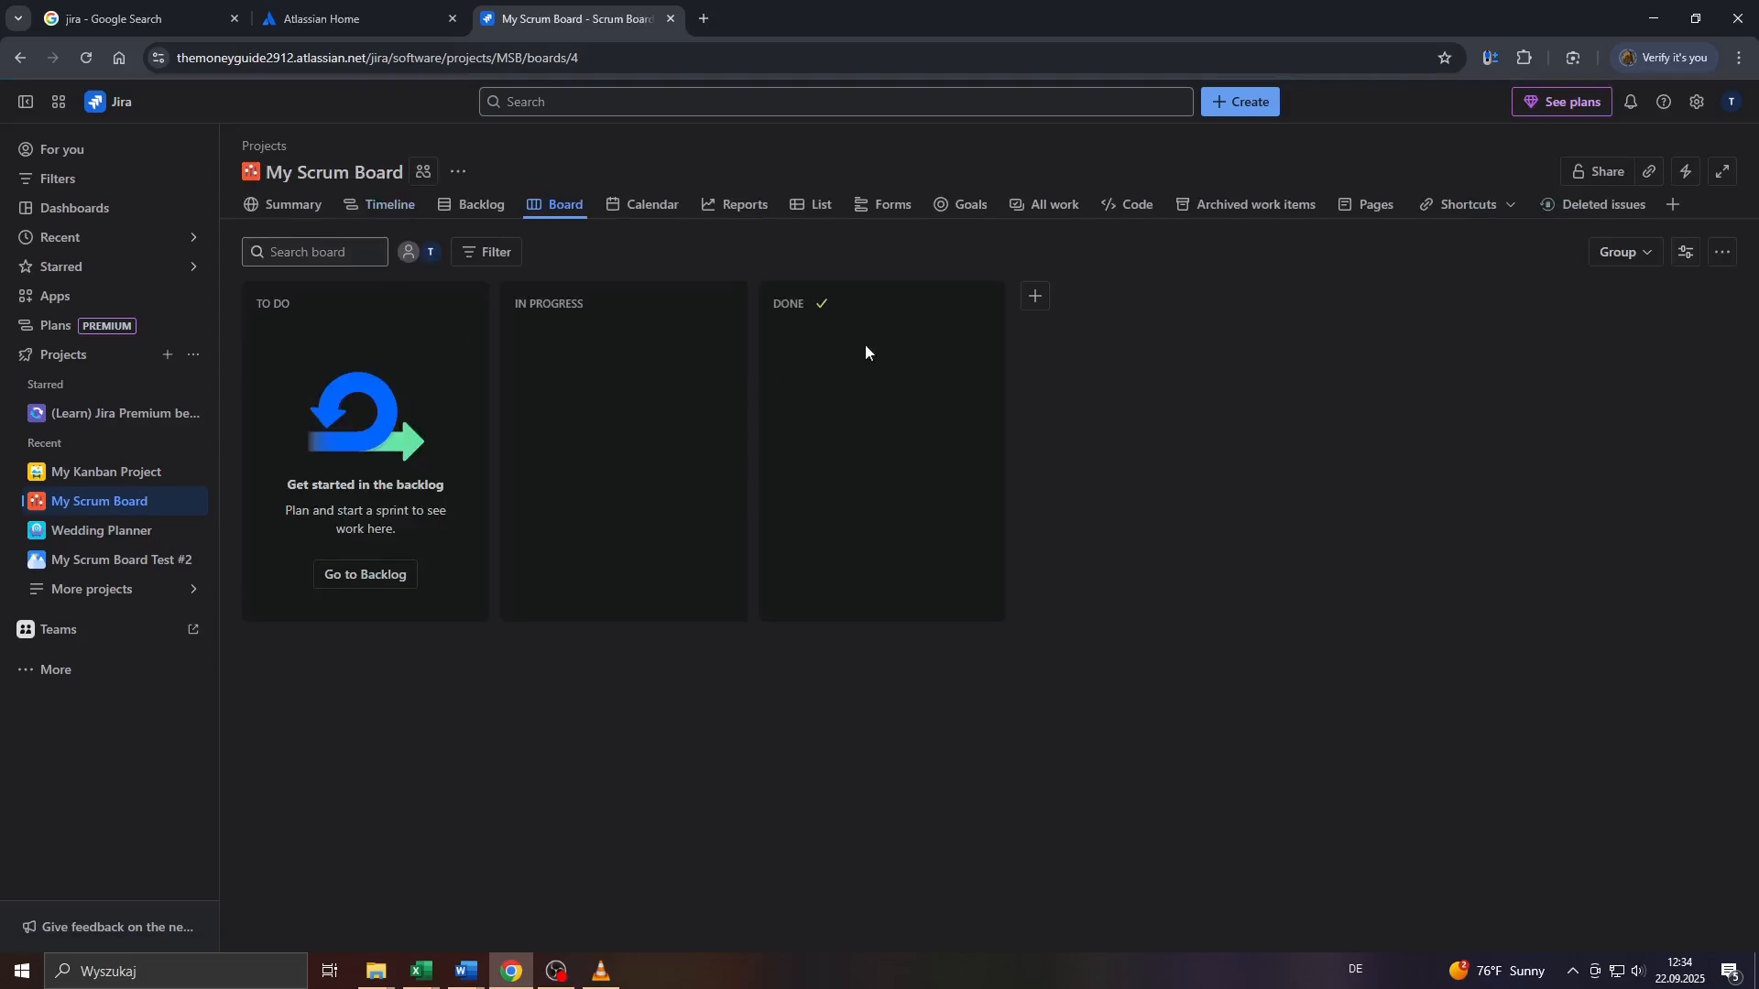
left_click(486, 205)
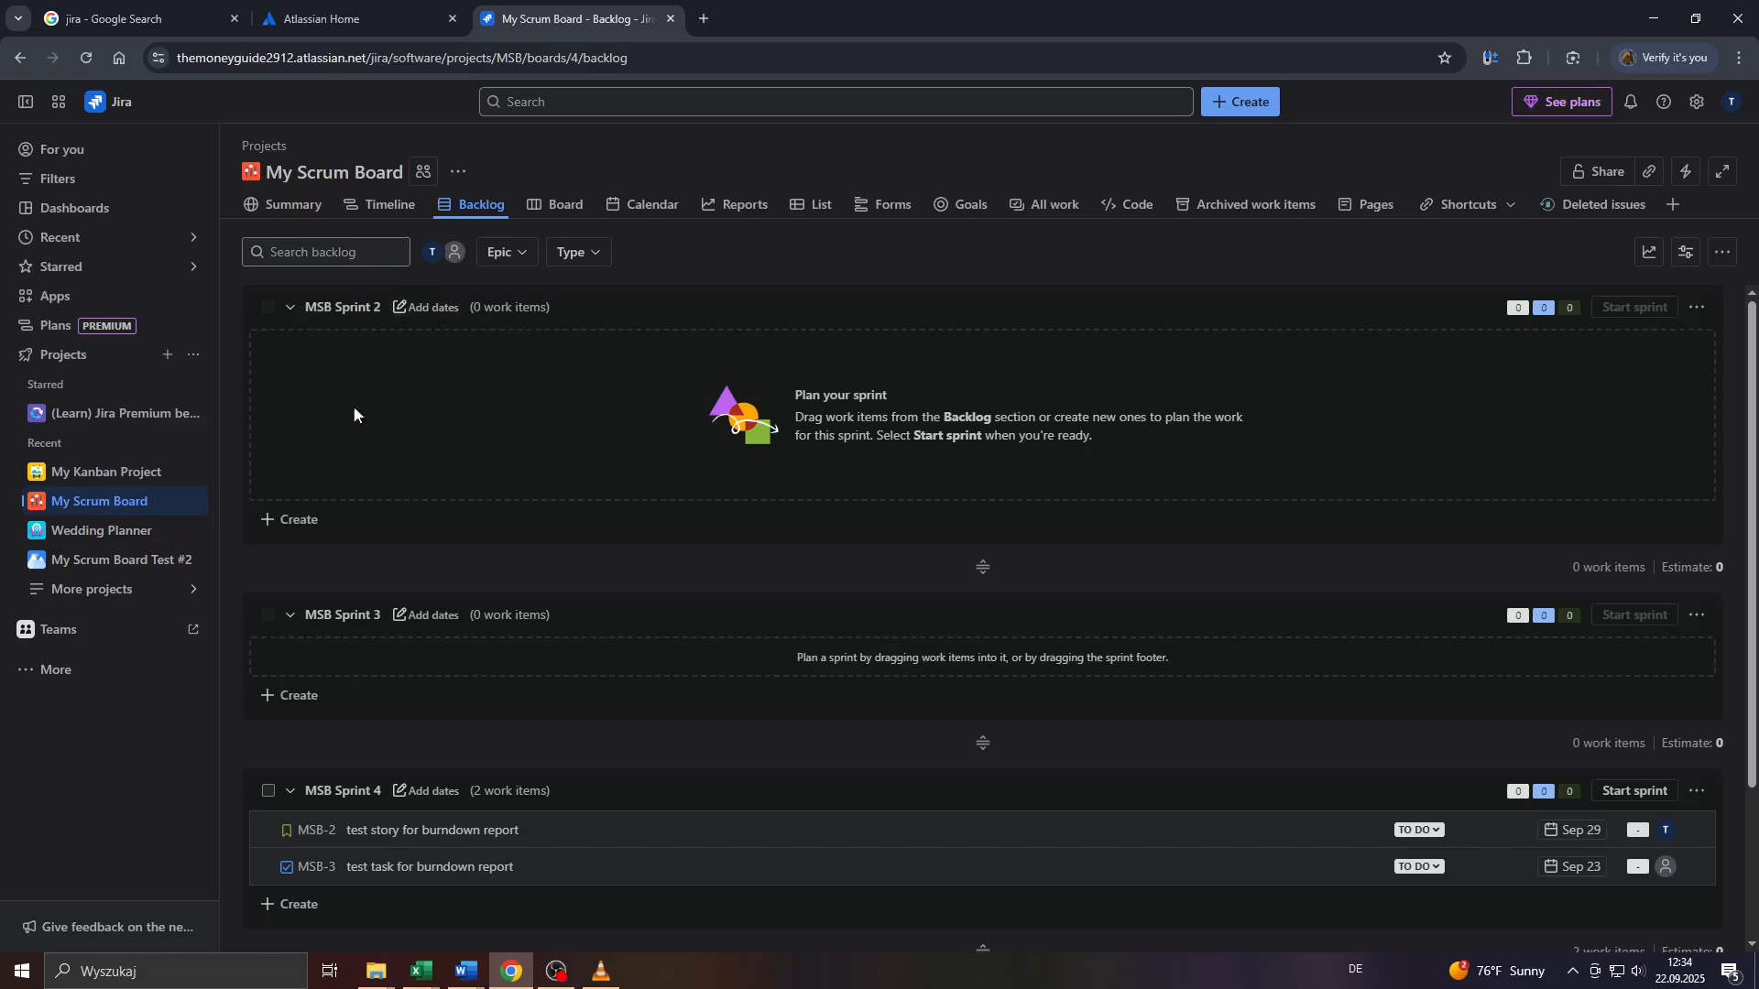
scroll(335, 414, "down", 2)
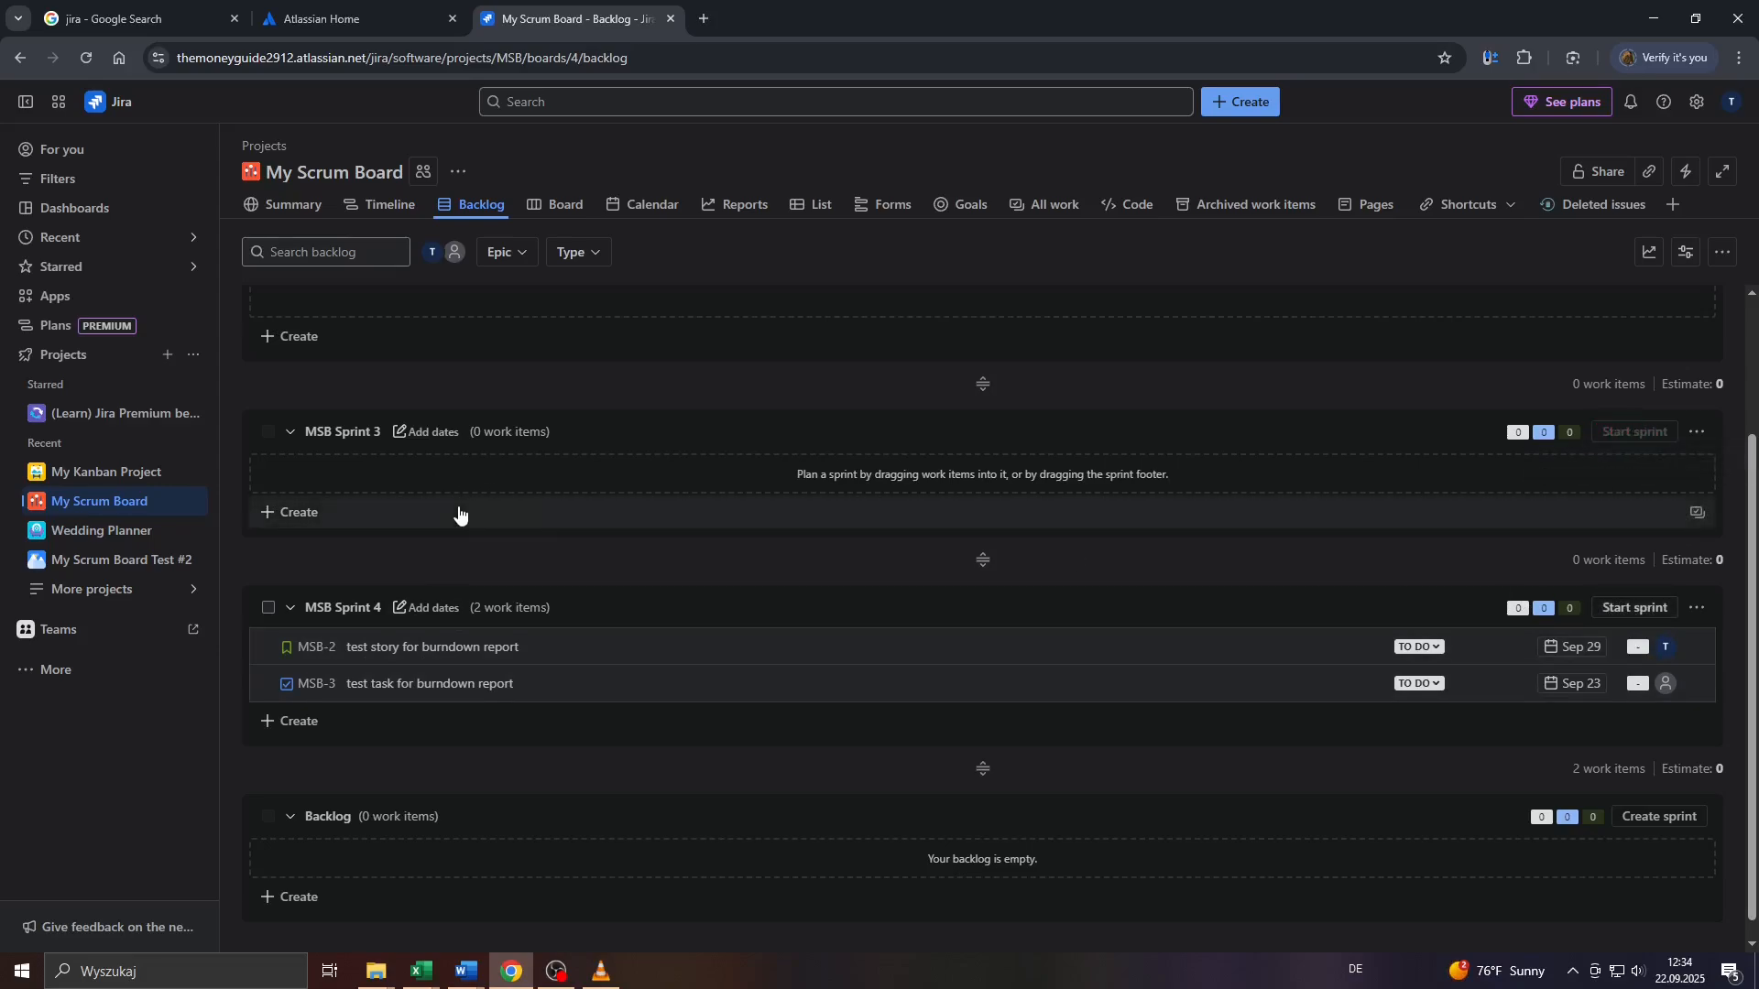
Create a story named "test story #2" in MSB Sprint 4, due Sep 29 and assigned to your own account.
left_click(318, 730)
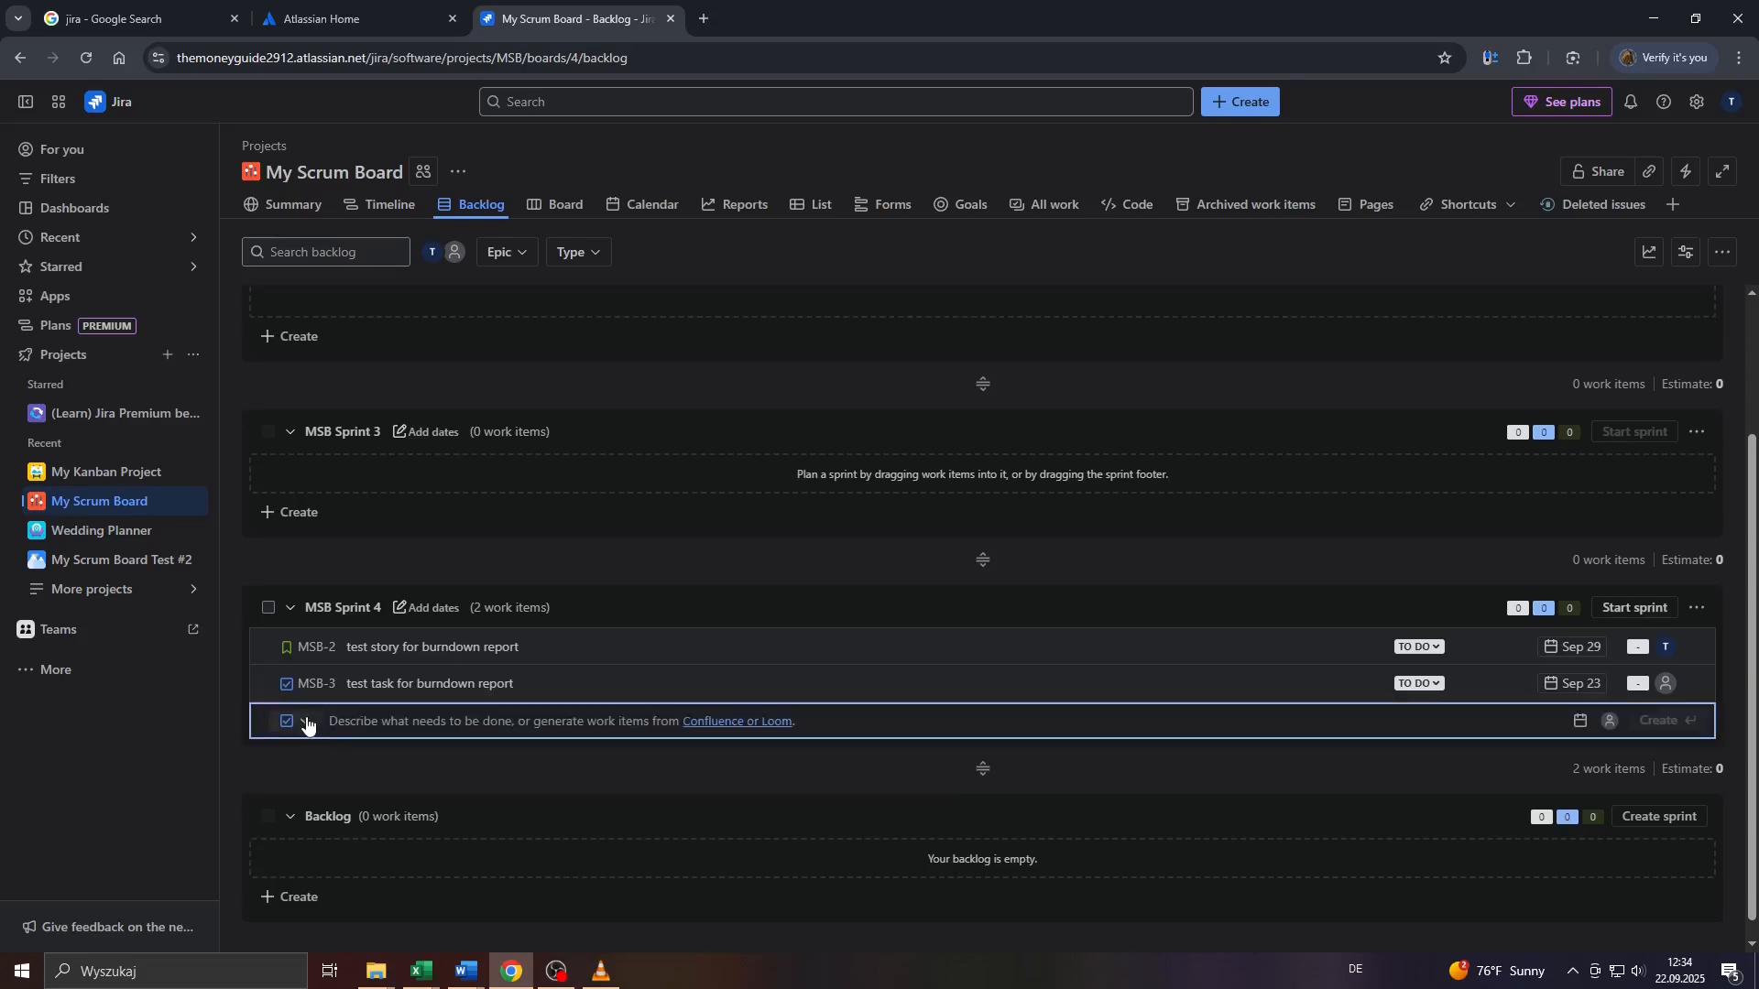
left_click(307, 724)
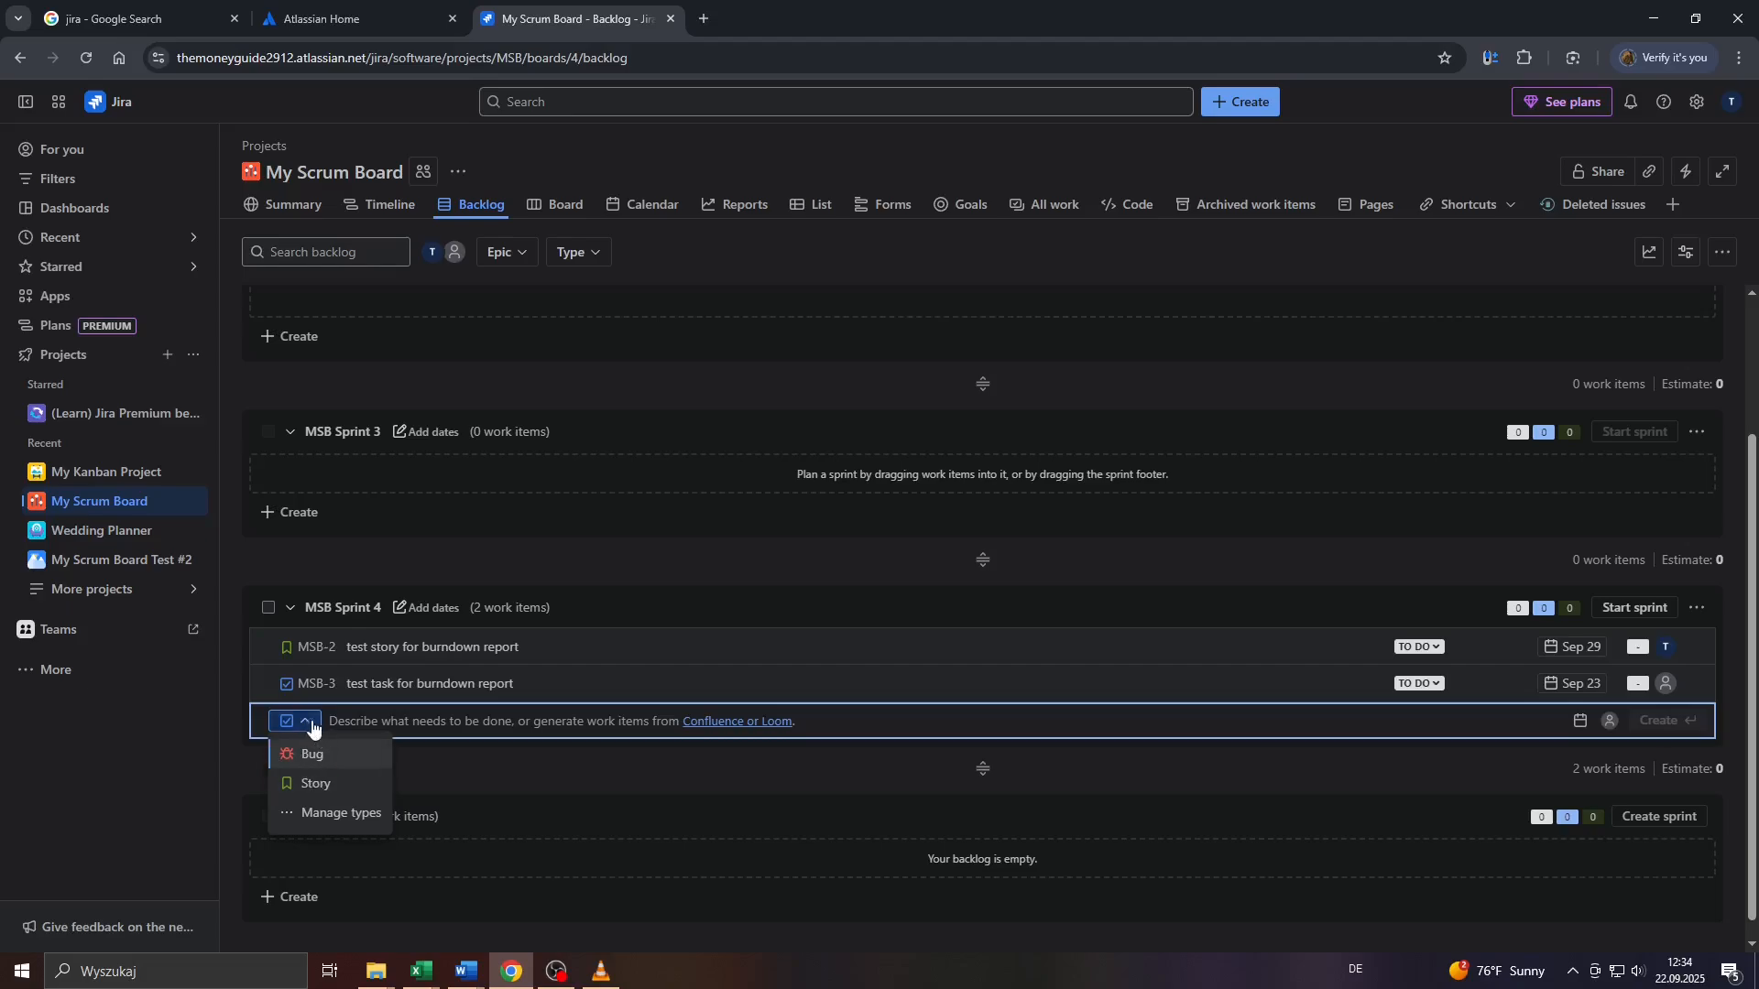
left_click(324, 784)
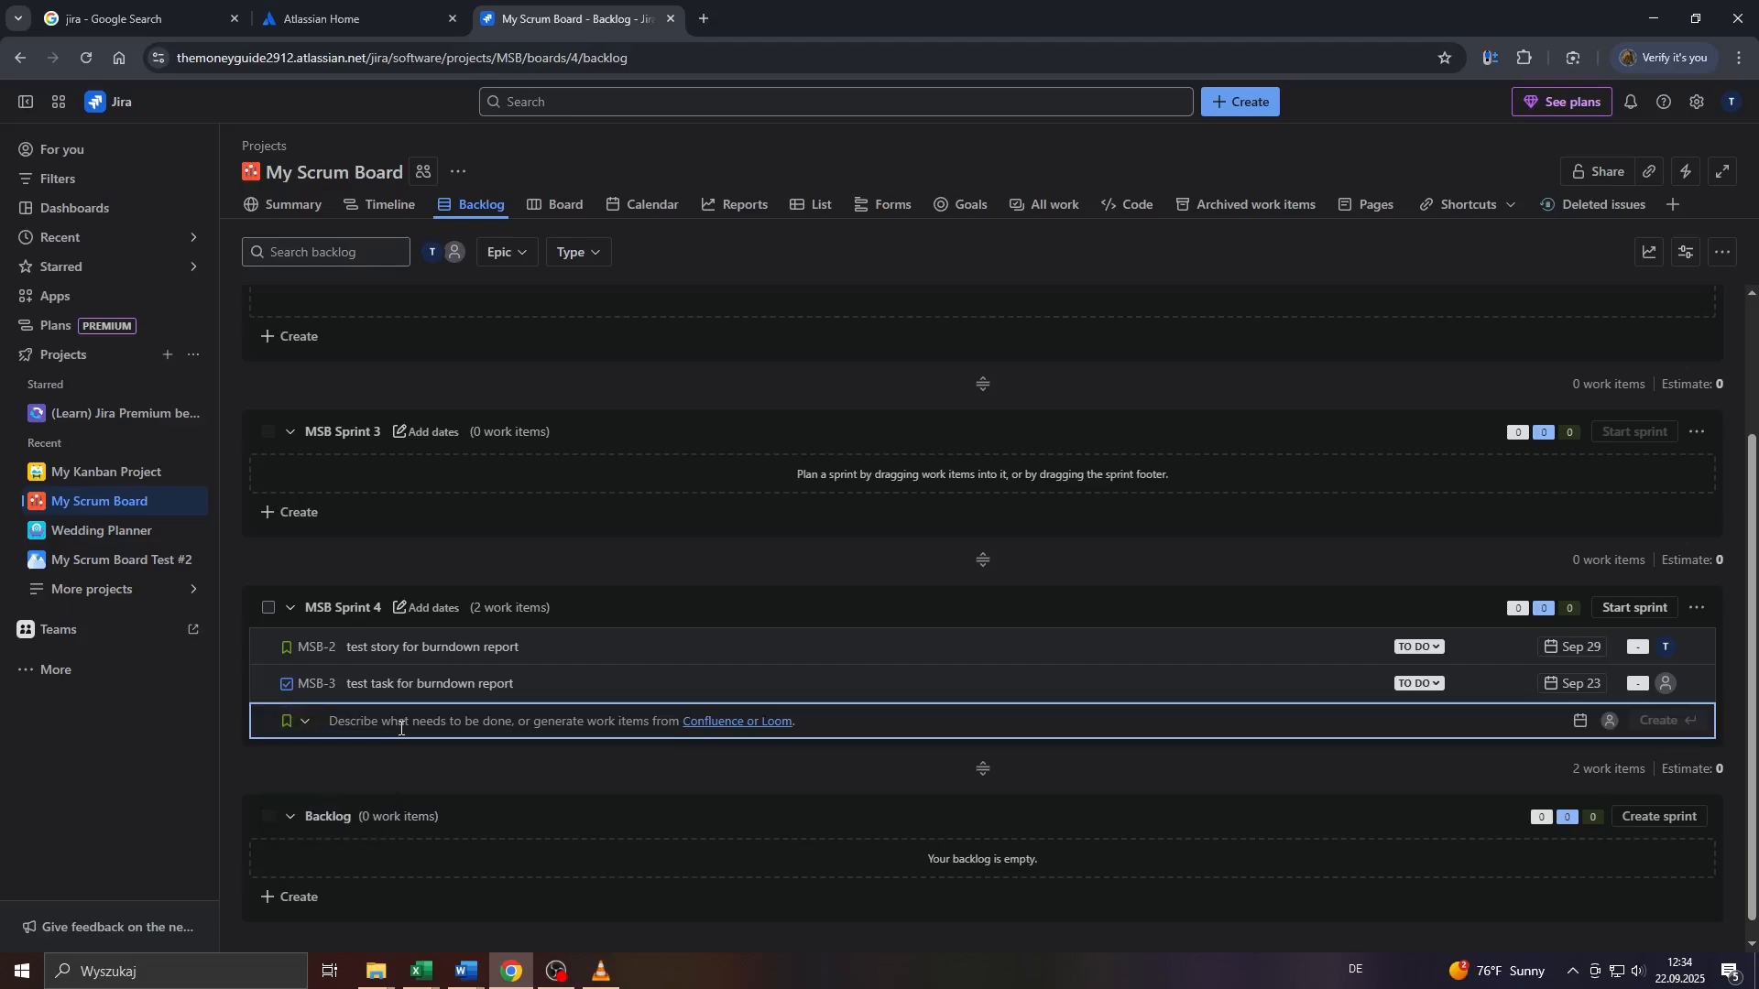
type("test story #2")
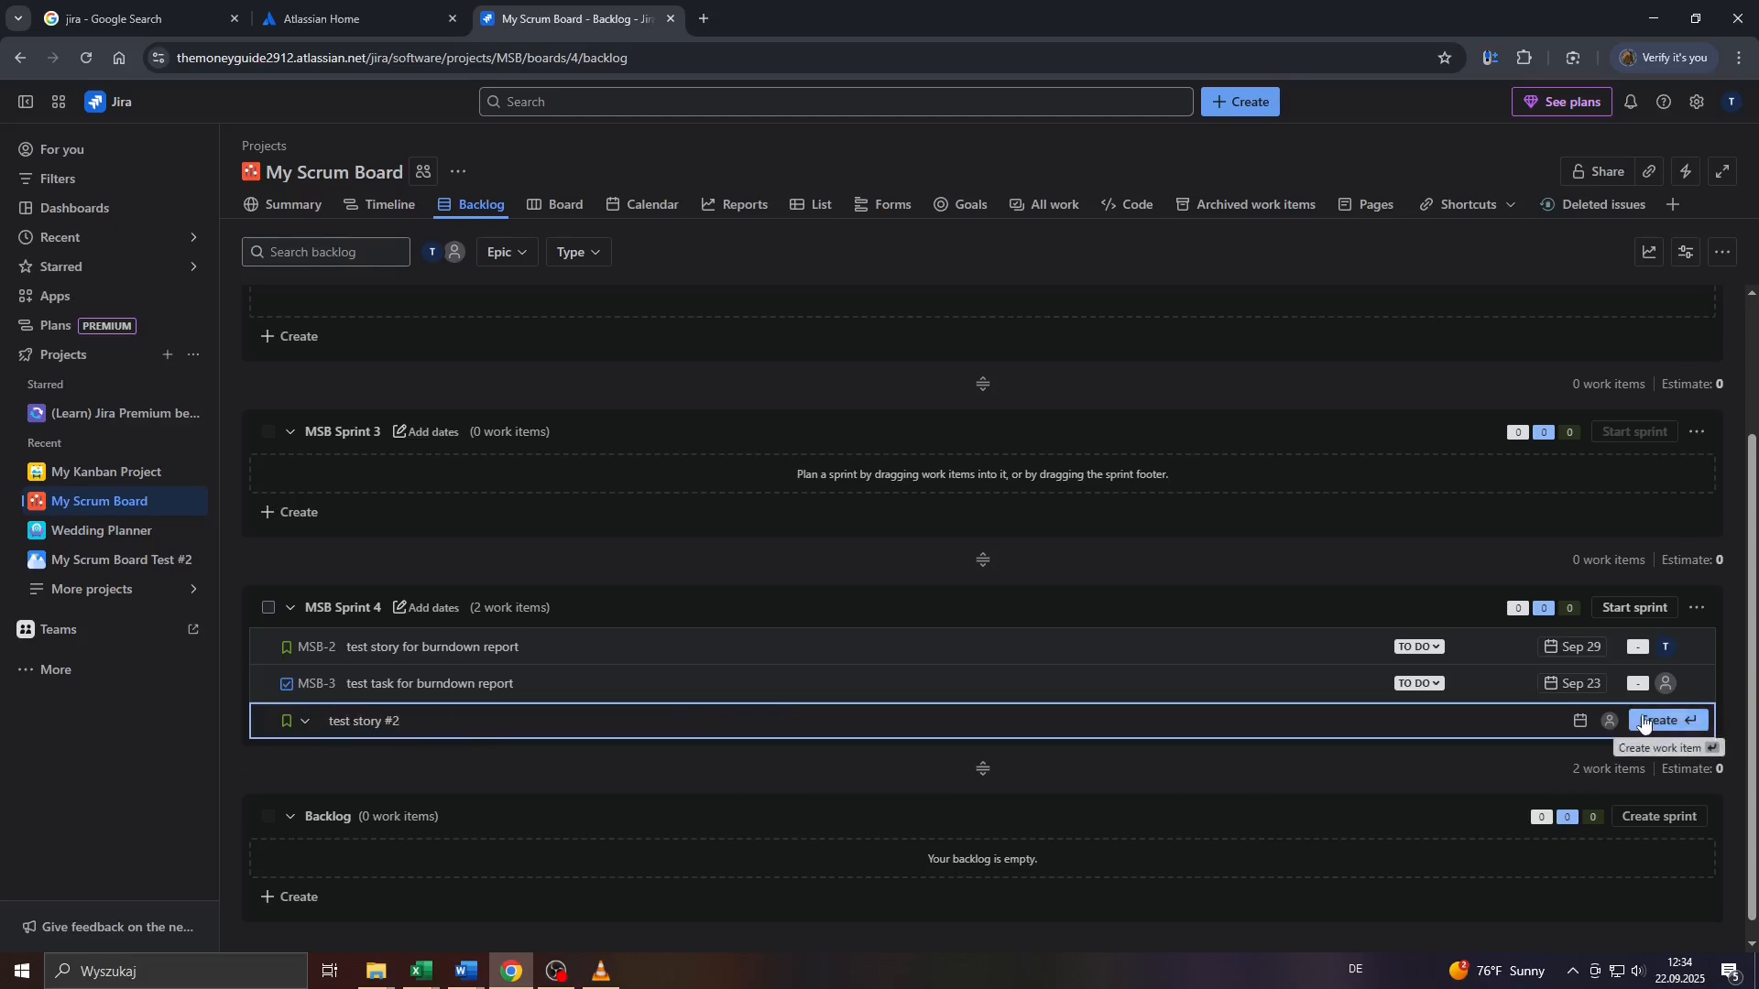
left_click(1580, 719)
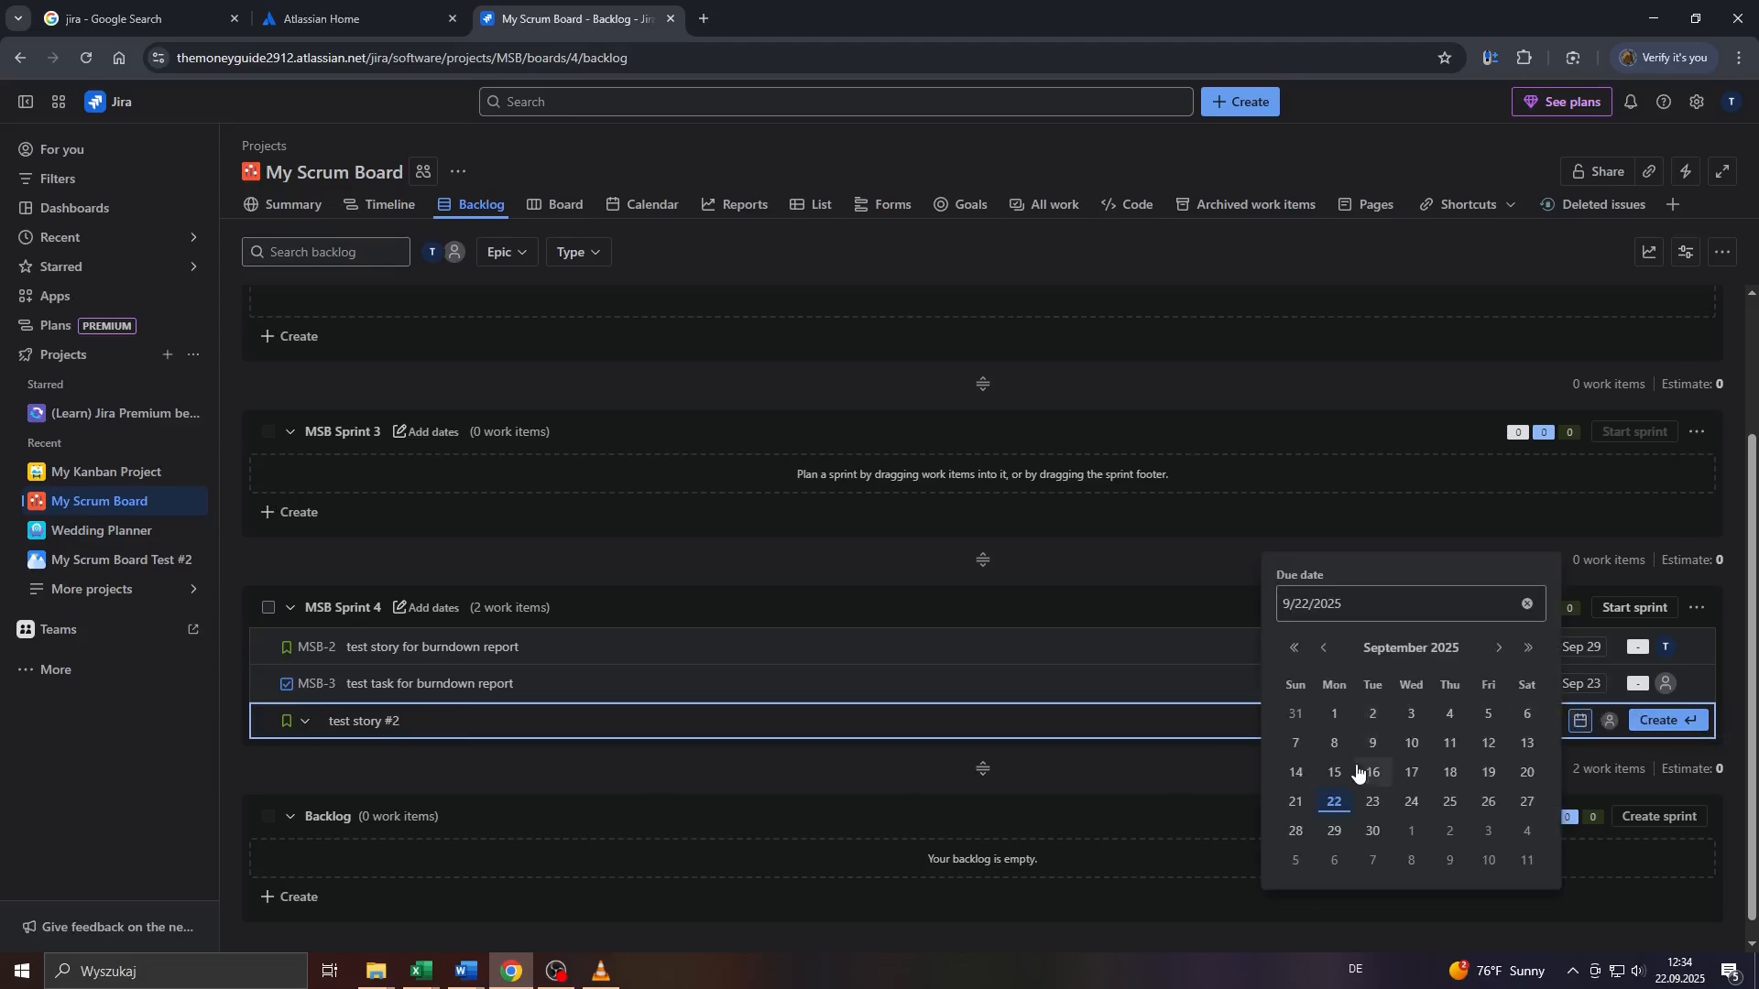
left_click(1331, 831)
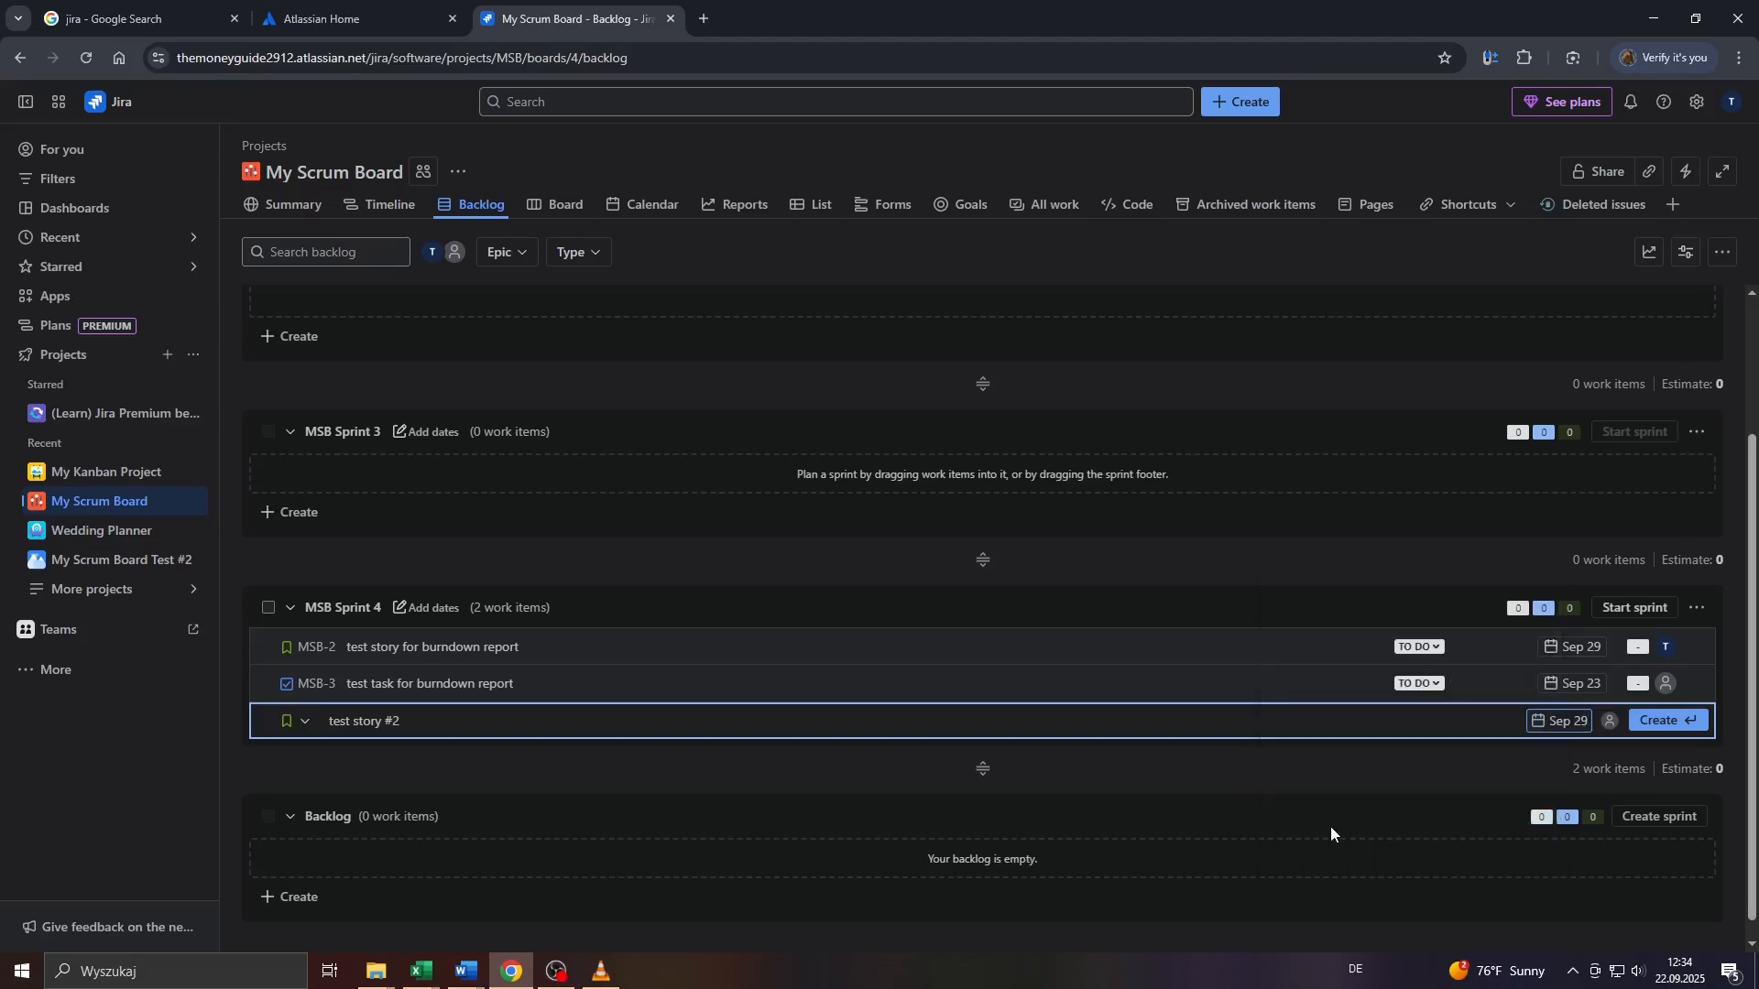
left_click(1603, 726)
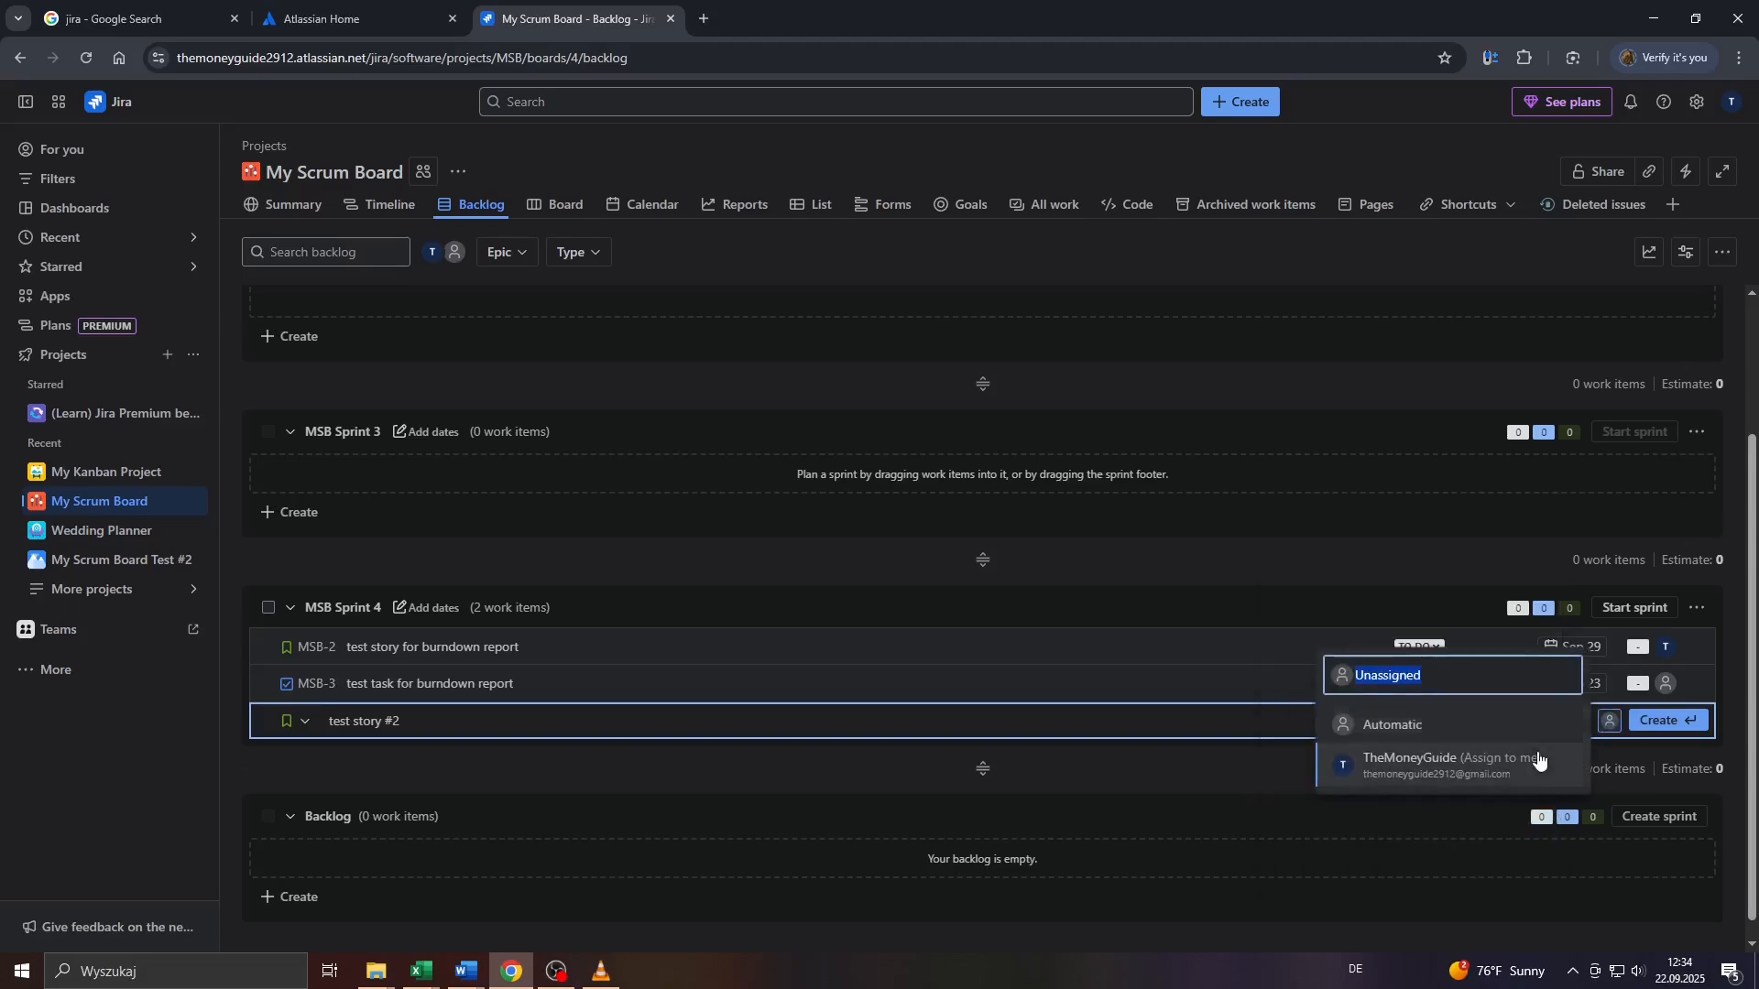
left_click(1537, 757)
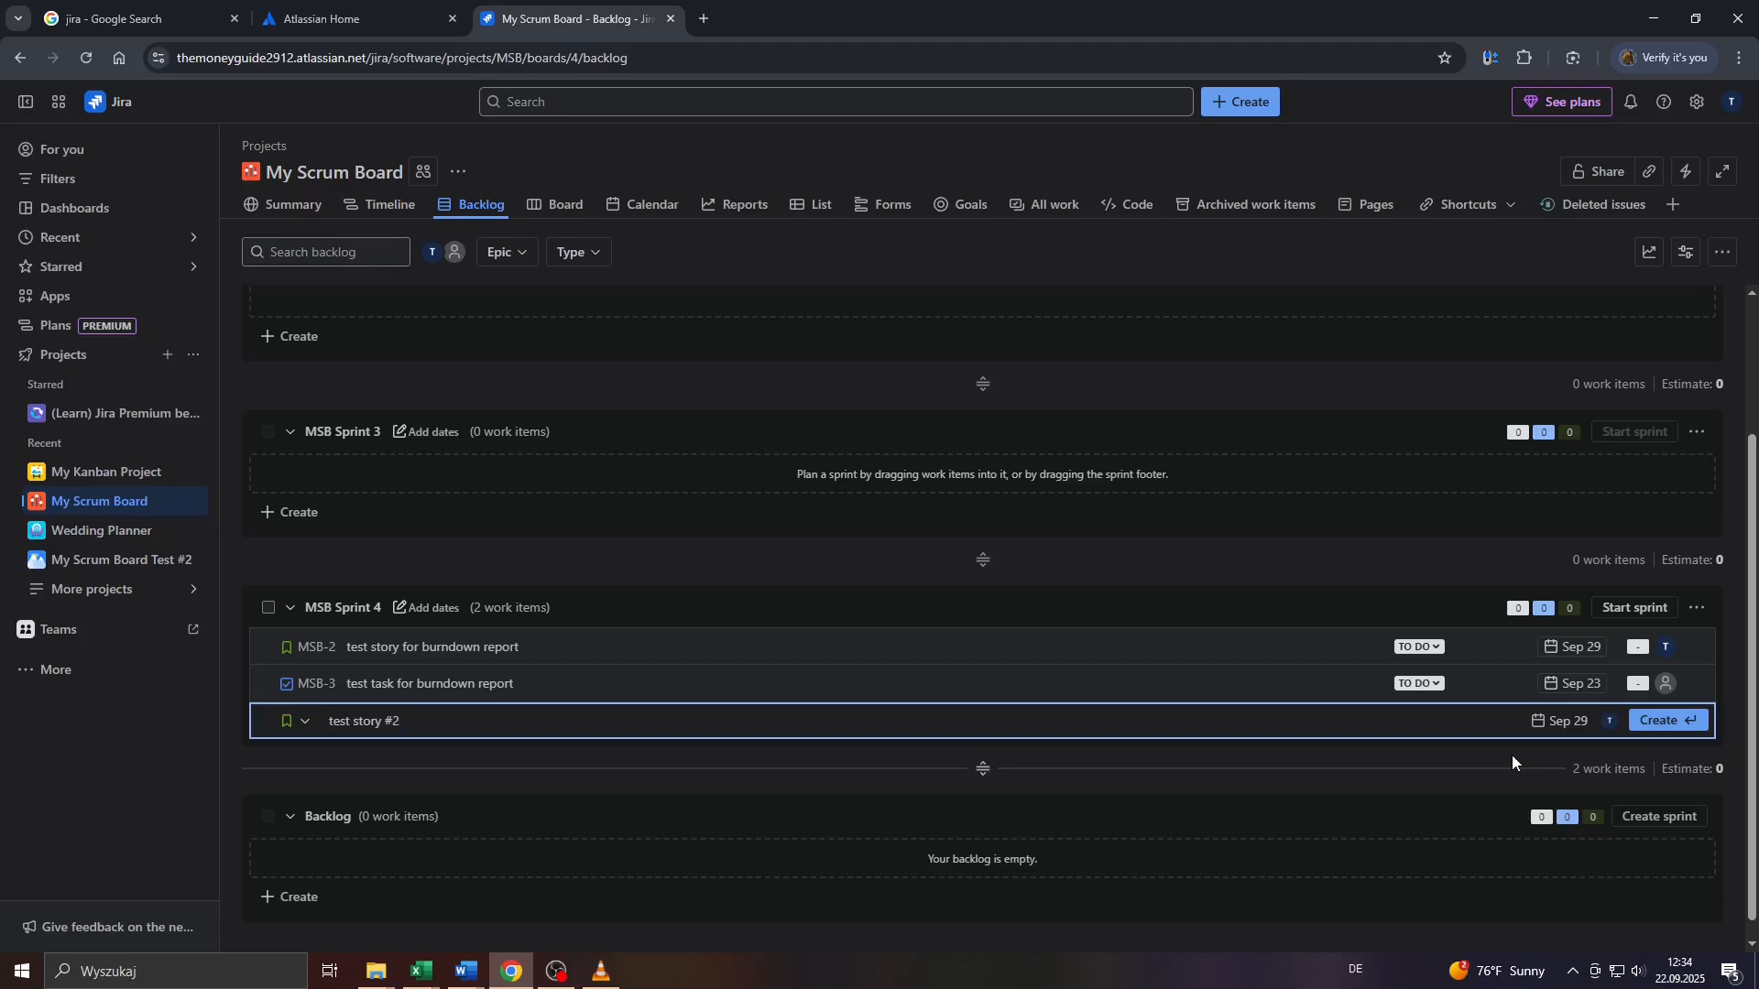
left_click(1644, 722)
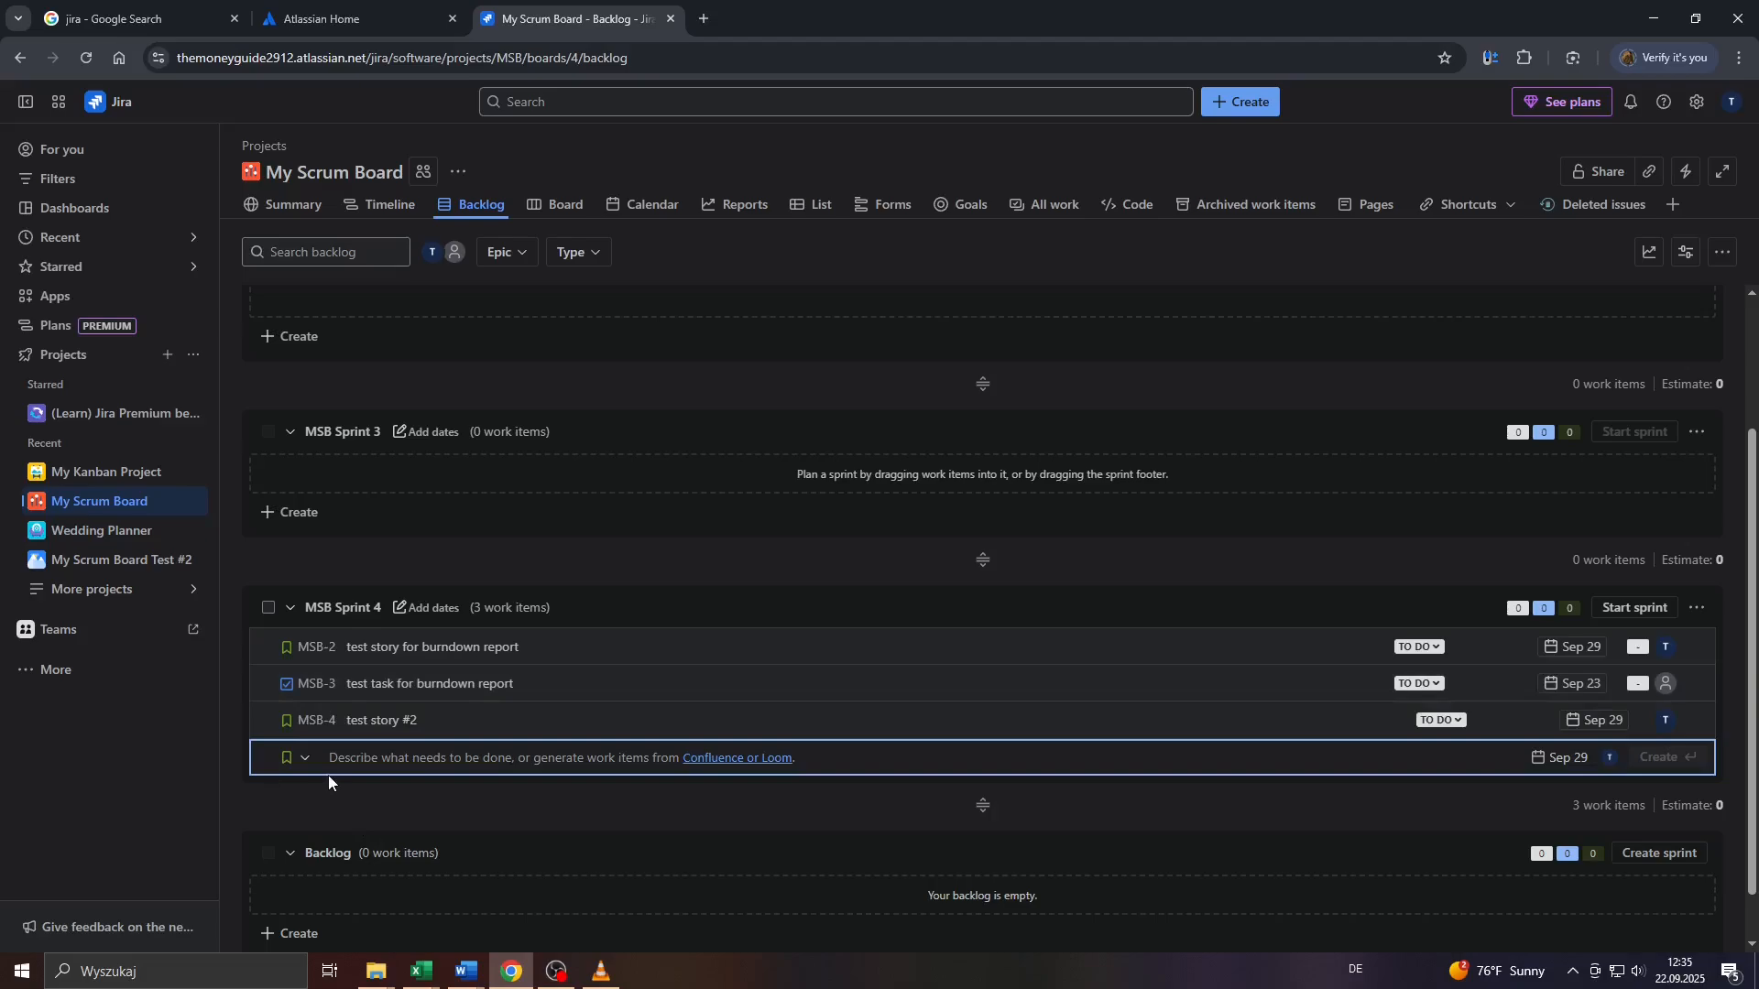
Create a task named "test task #2" in MSB Sprint 4, due Sep 30 and assigned to your own account.
left_click(306, 762)
left_click(496, 822)
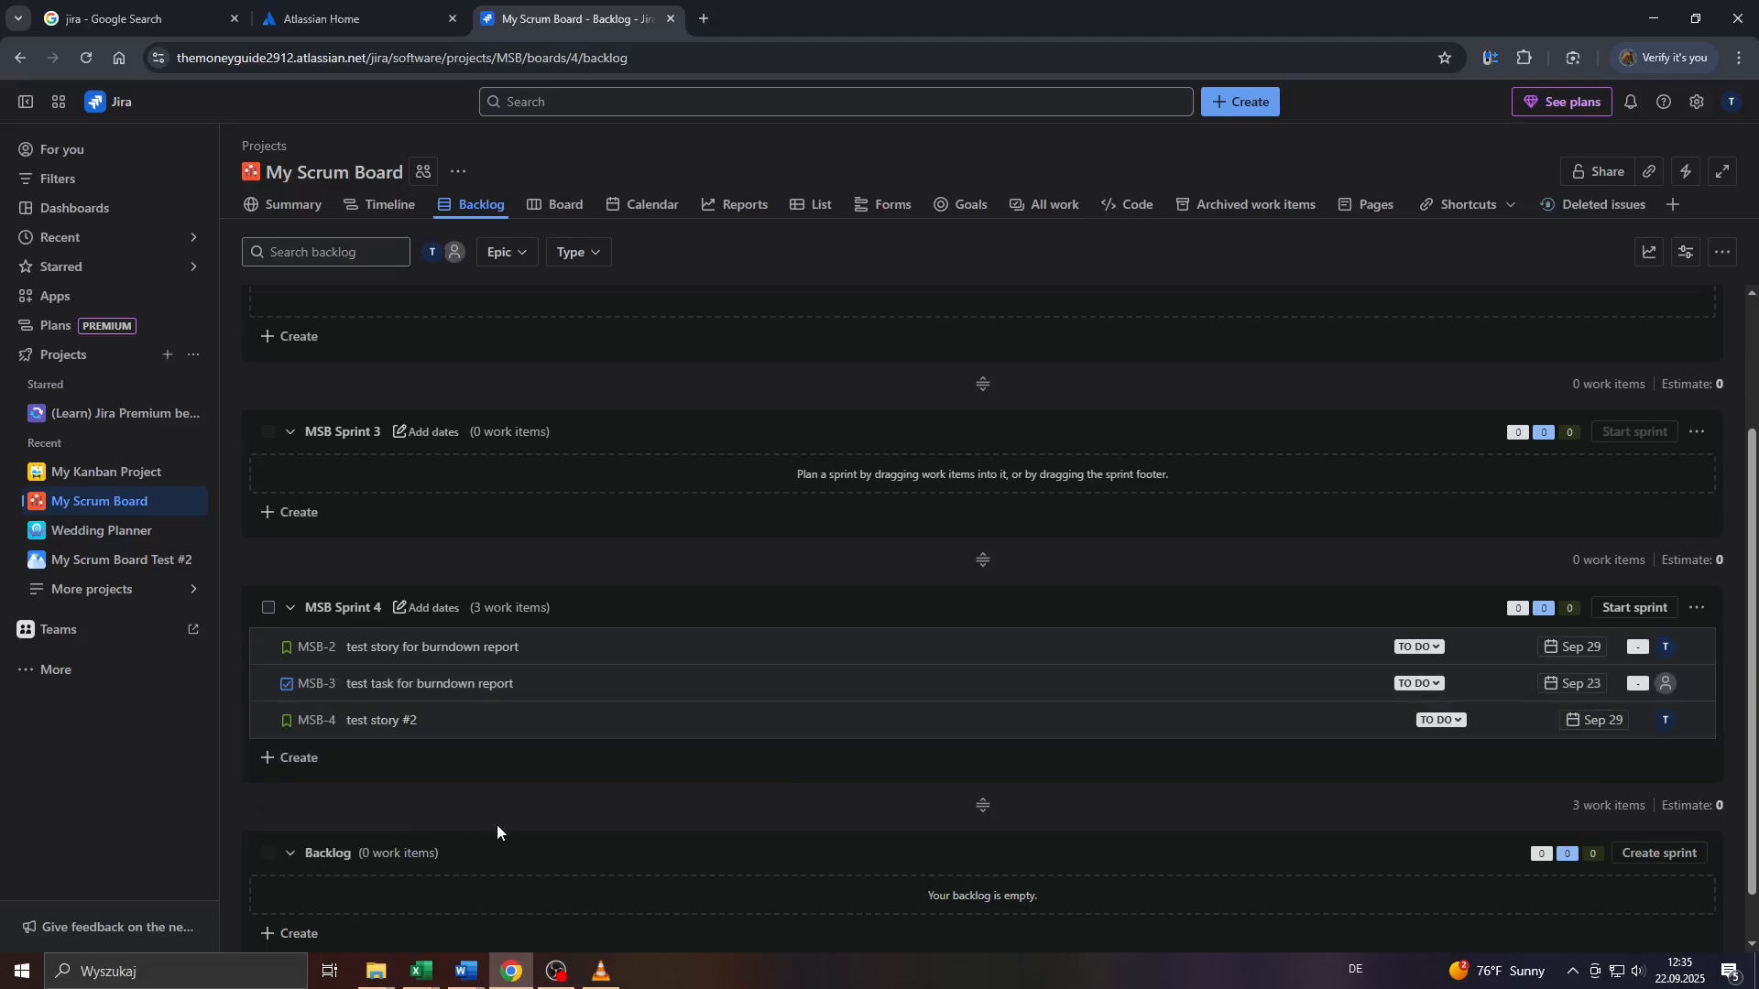
left_click(302, 786)
left_click(301, 760)
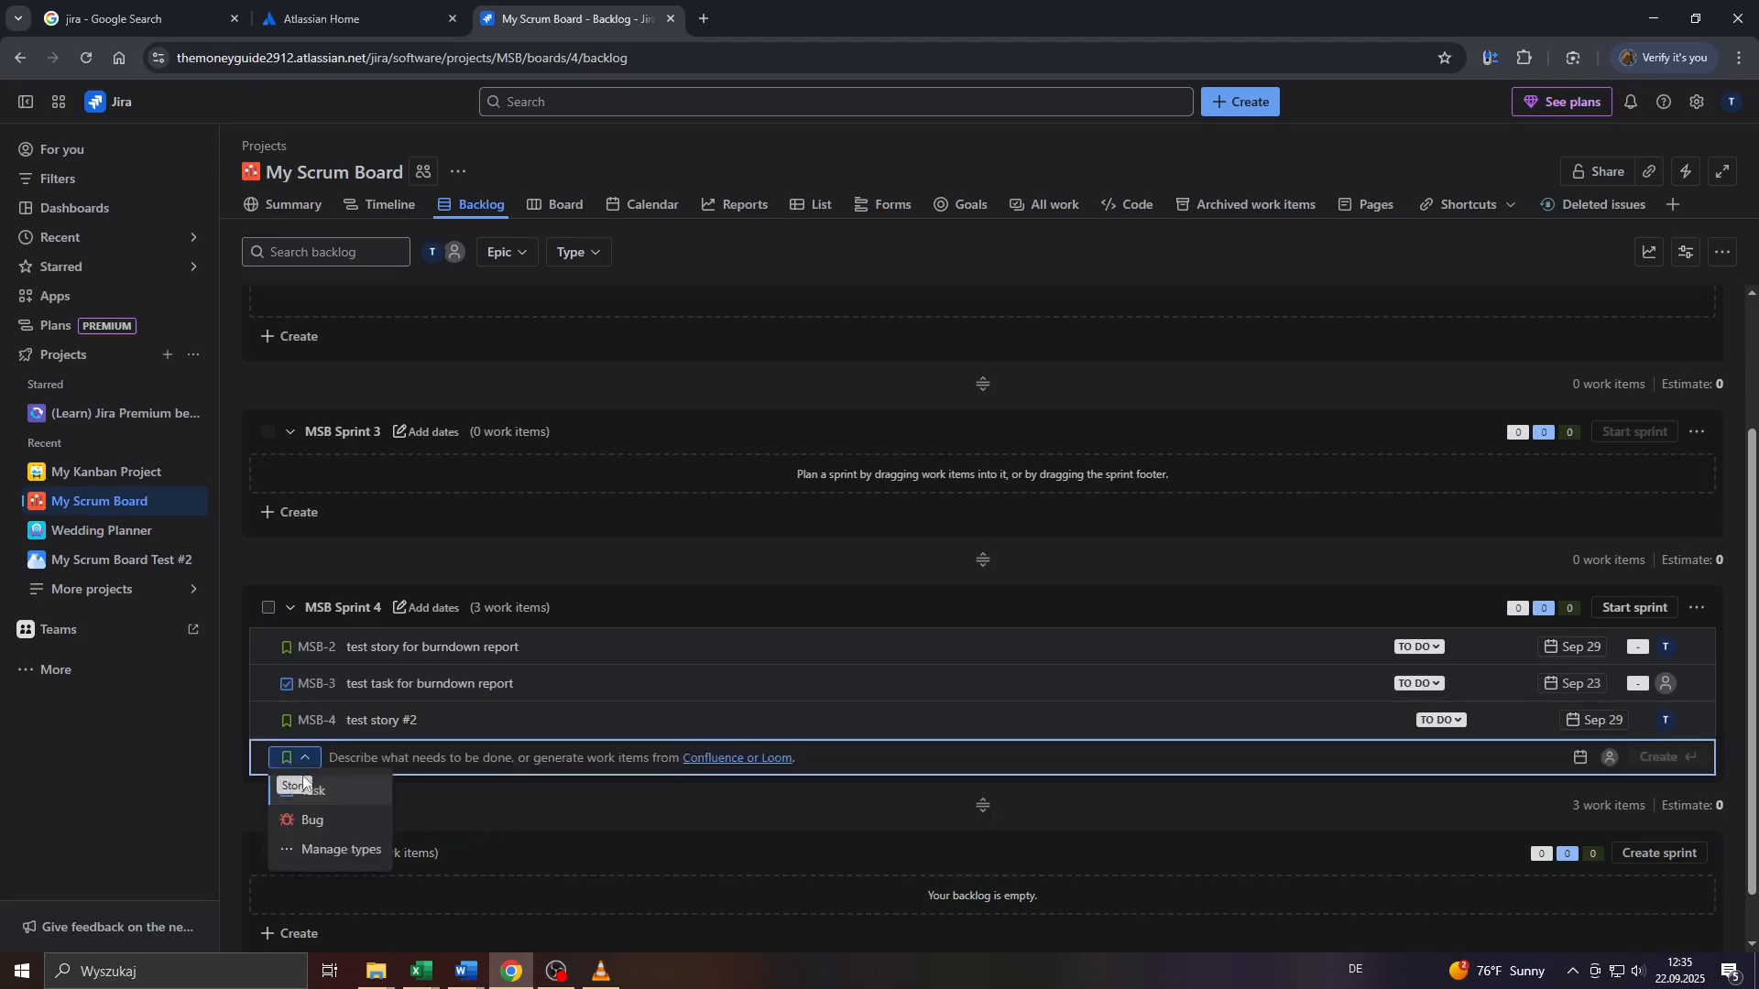
left_click(323, 792)
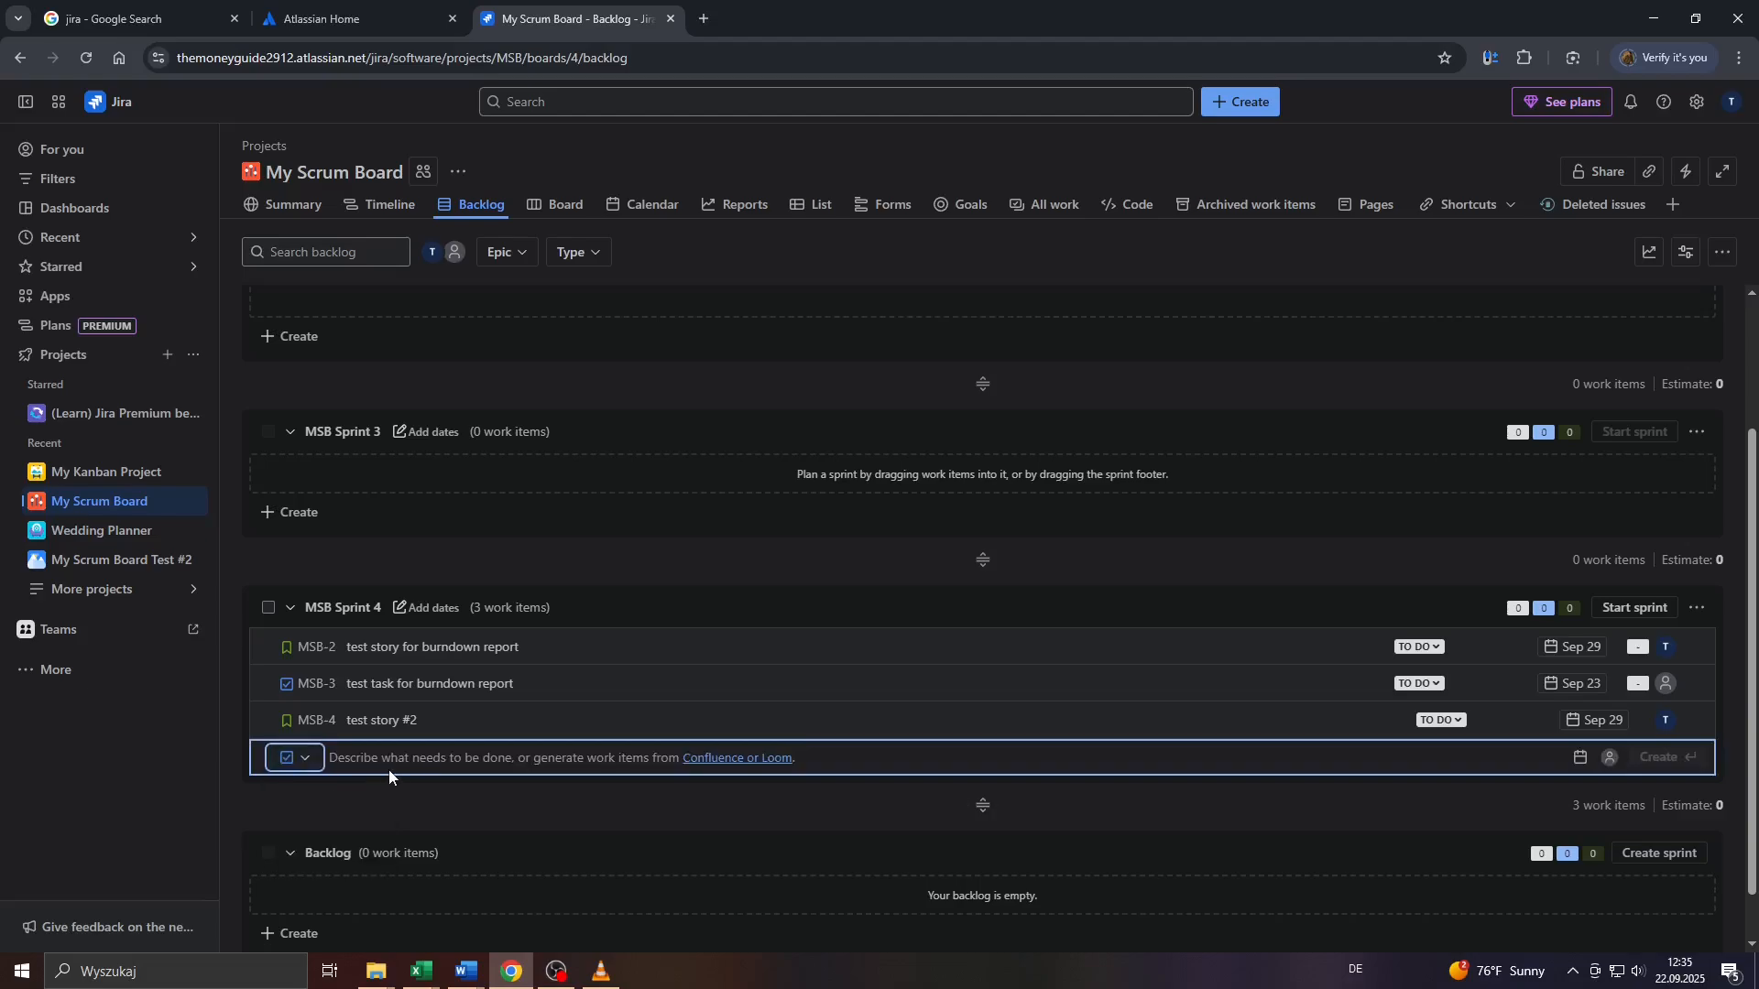
type("test task #2")
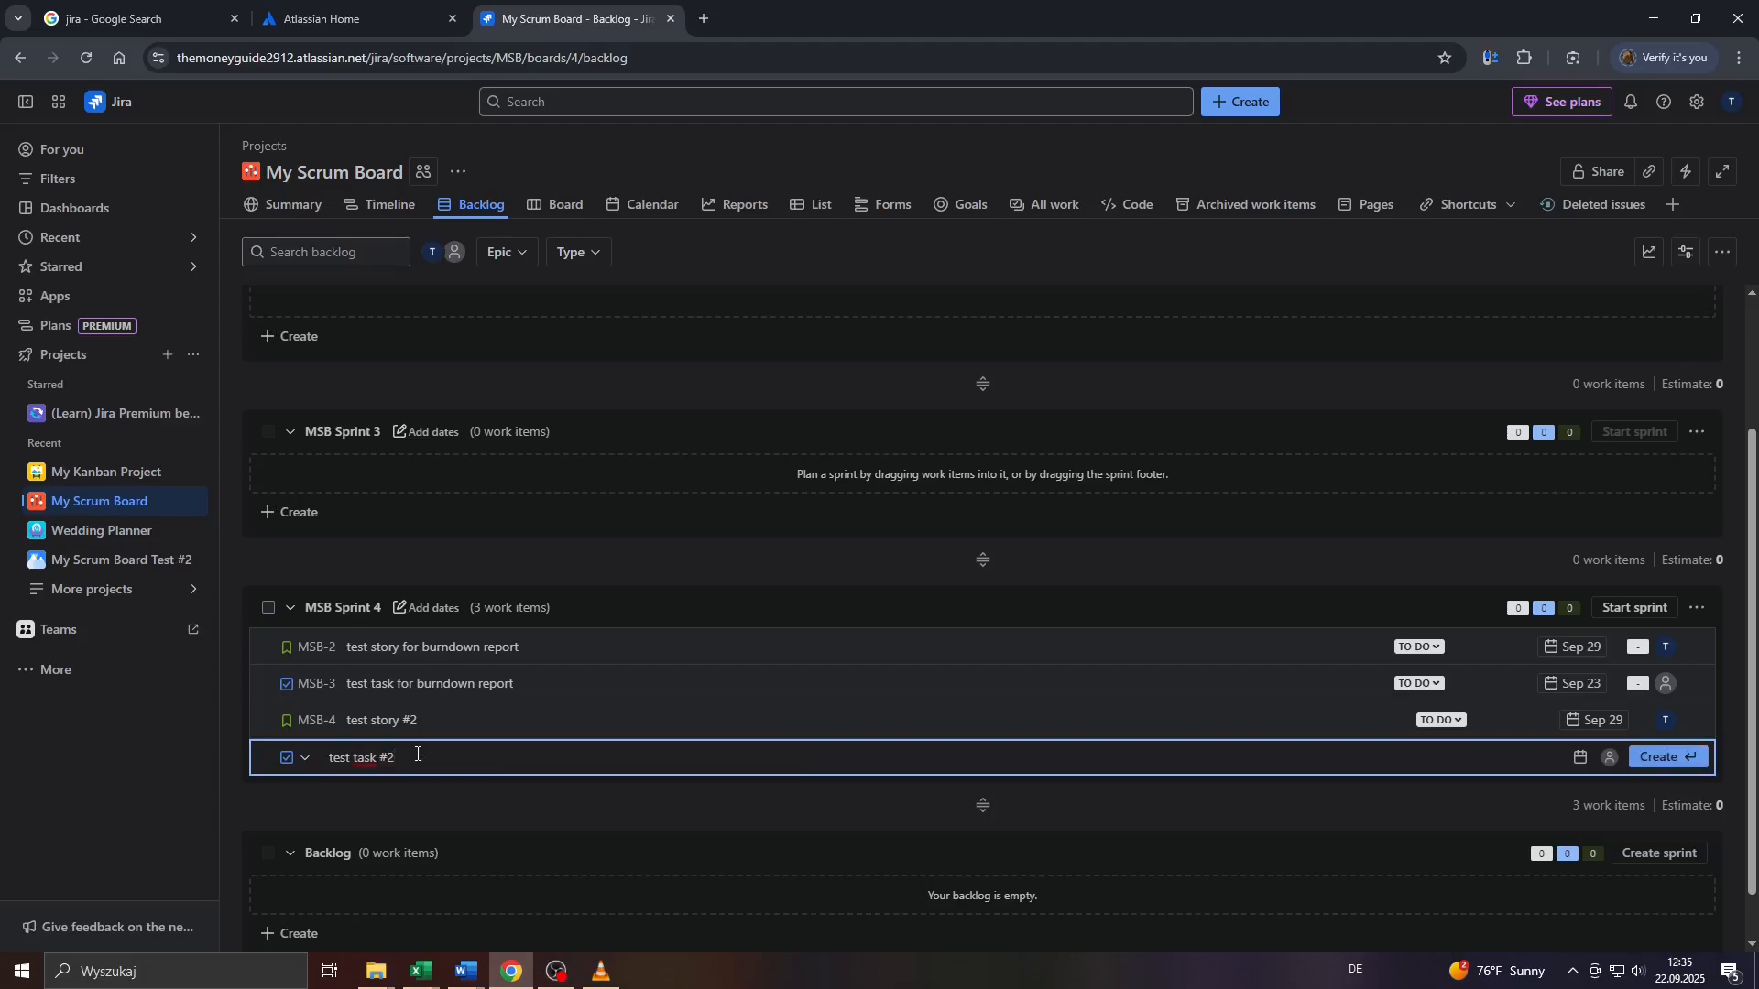
left_click(1577, 760)
left_click(1375, 867)
left_click(1610, 757)
left_click(1546, 793)
key("Return")
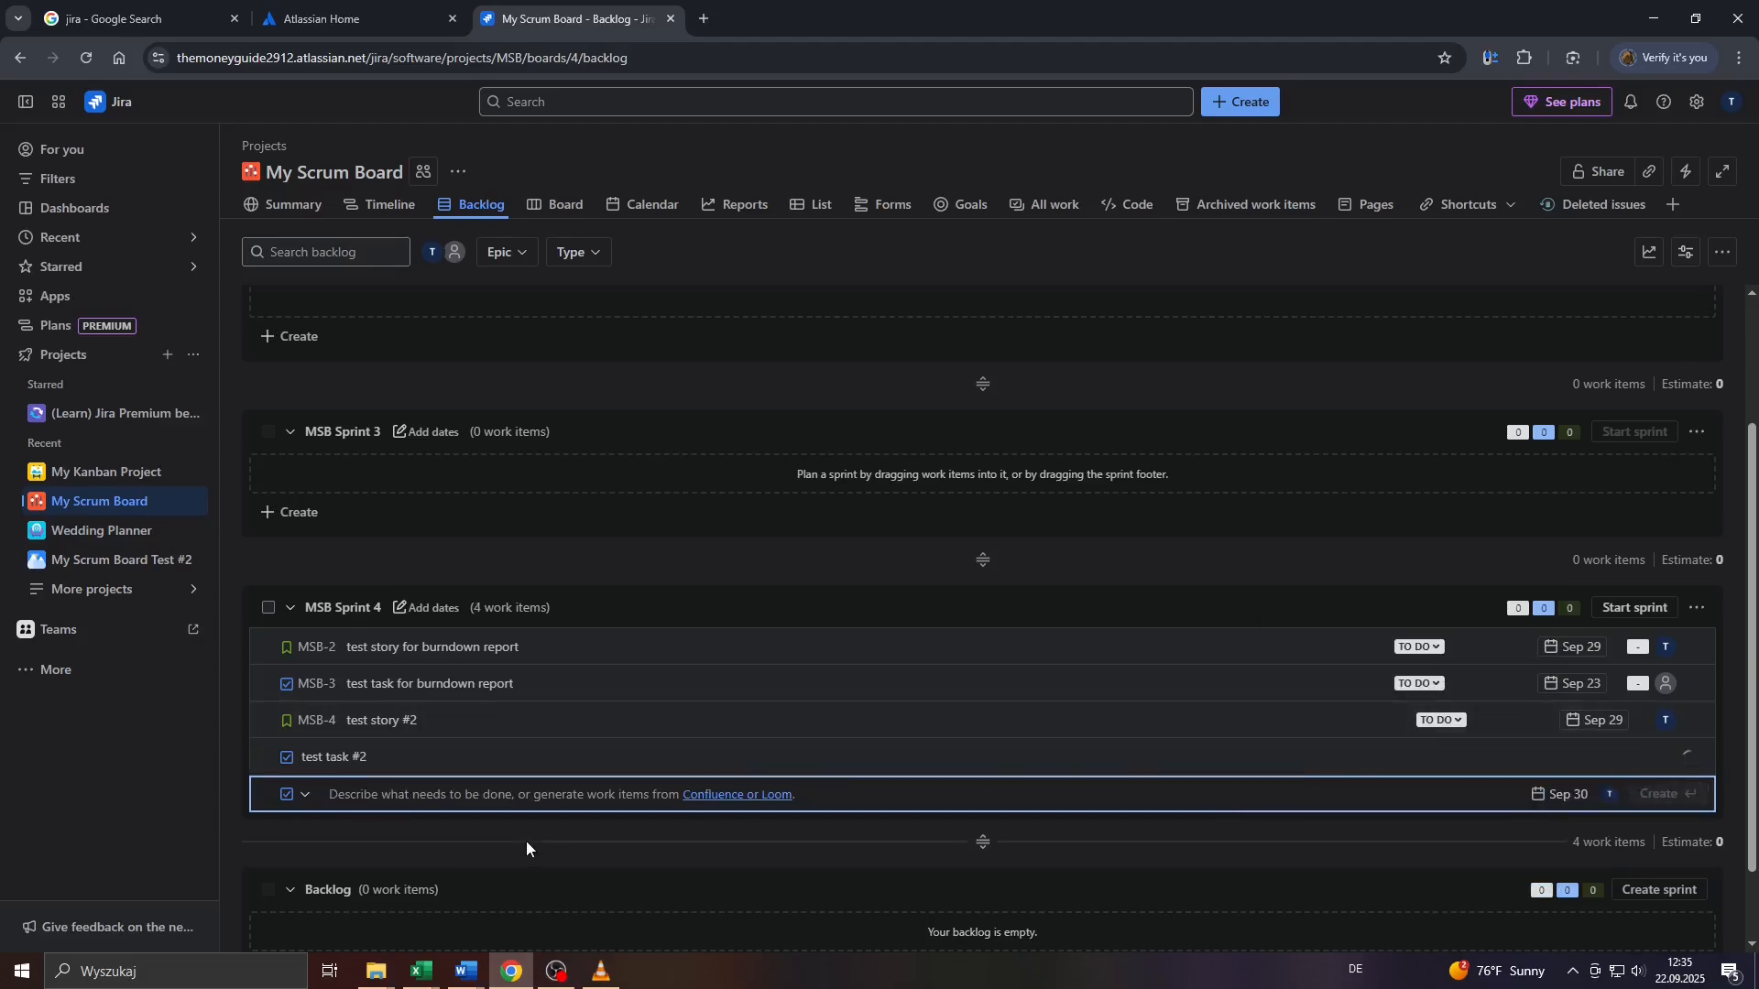
left_click(511, 855)
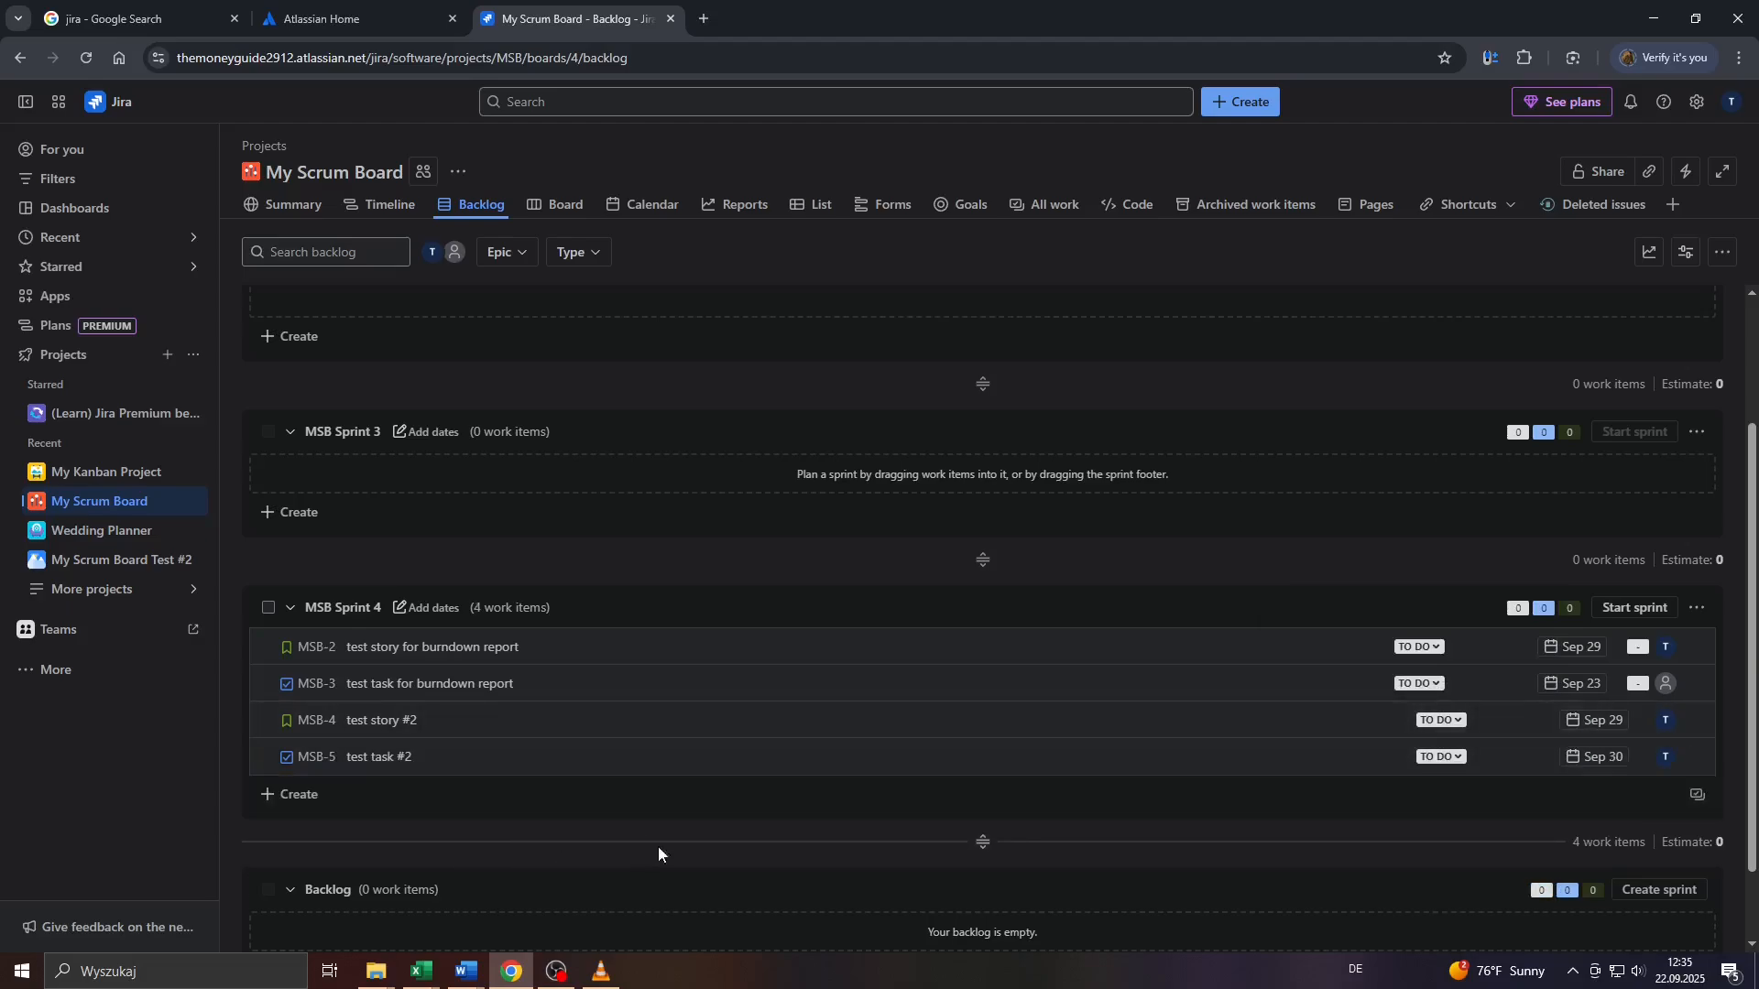
Check the available statuses for test story #2 without changing it, and look over the sprints in the backlog.
left_click(1461, 723)
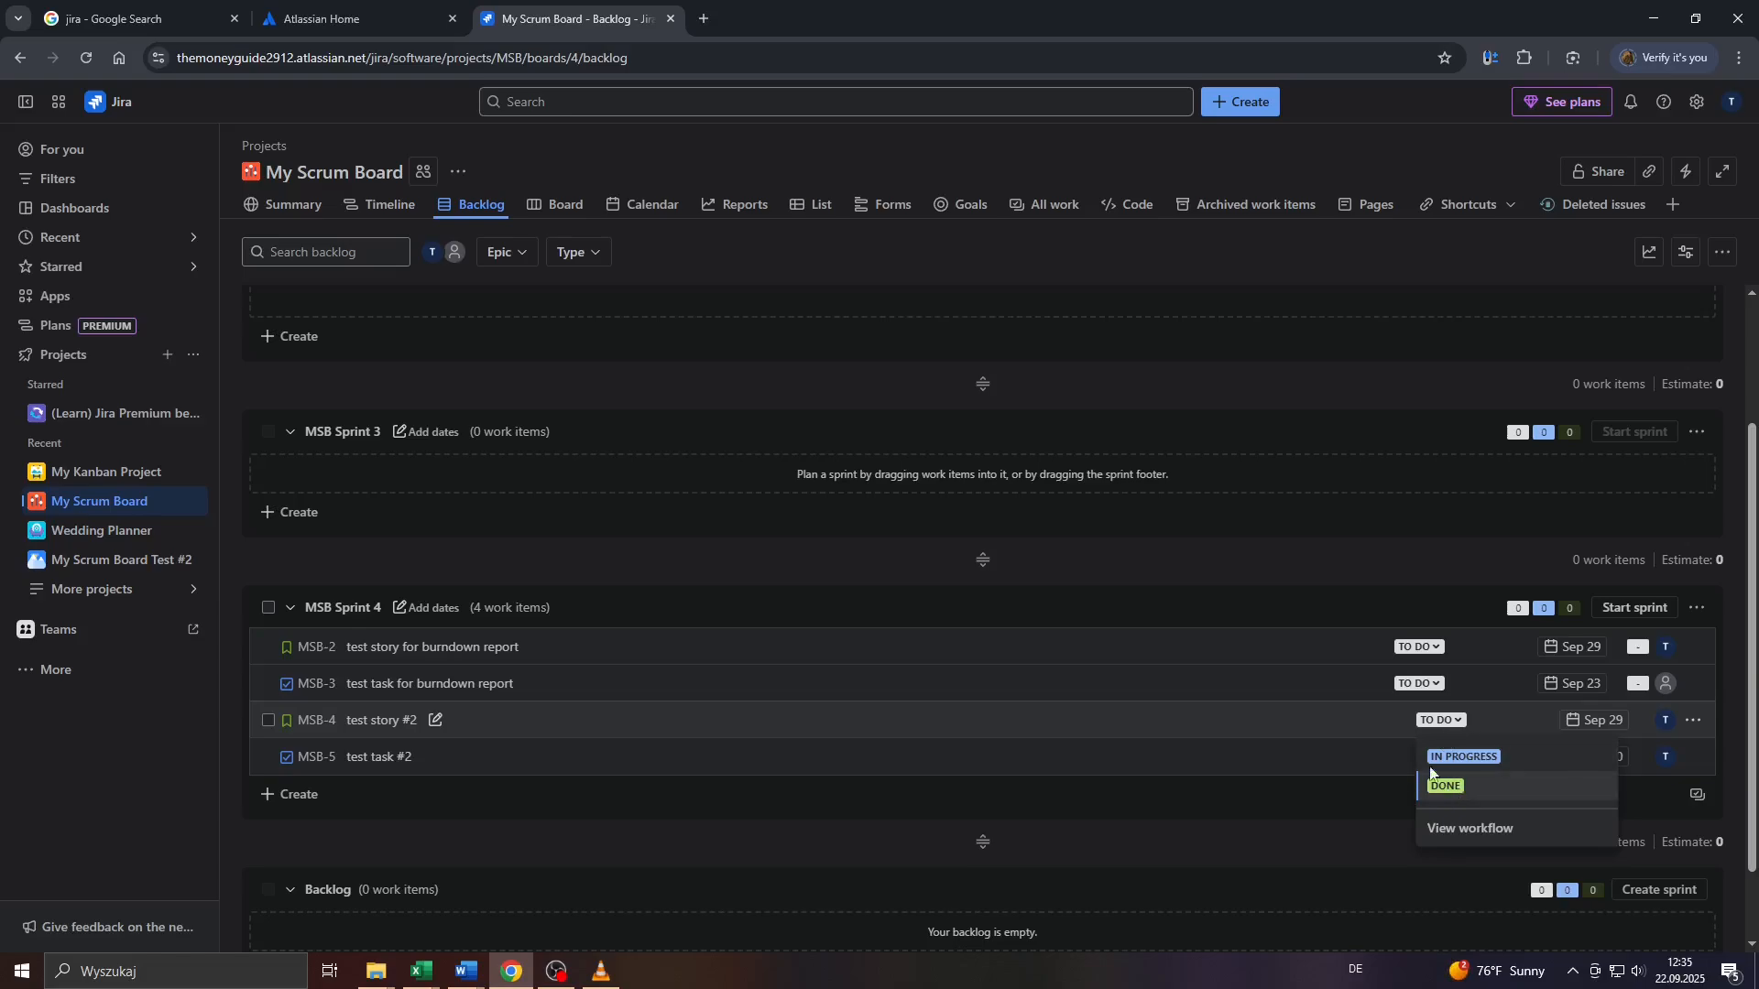
left_click(1377, 604)
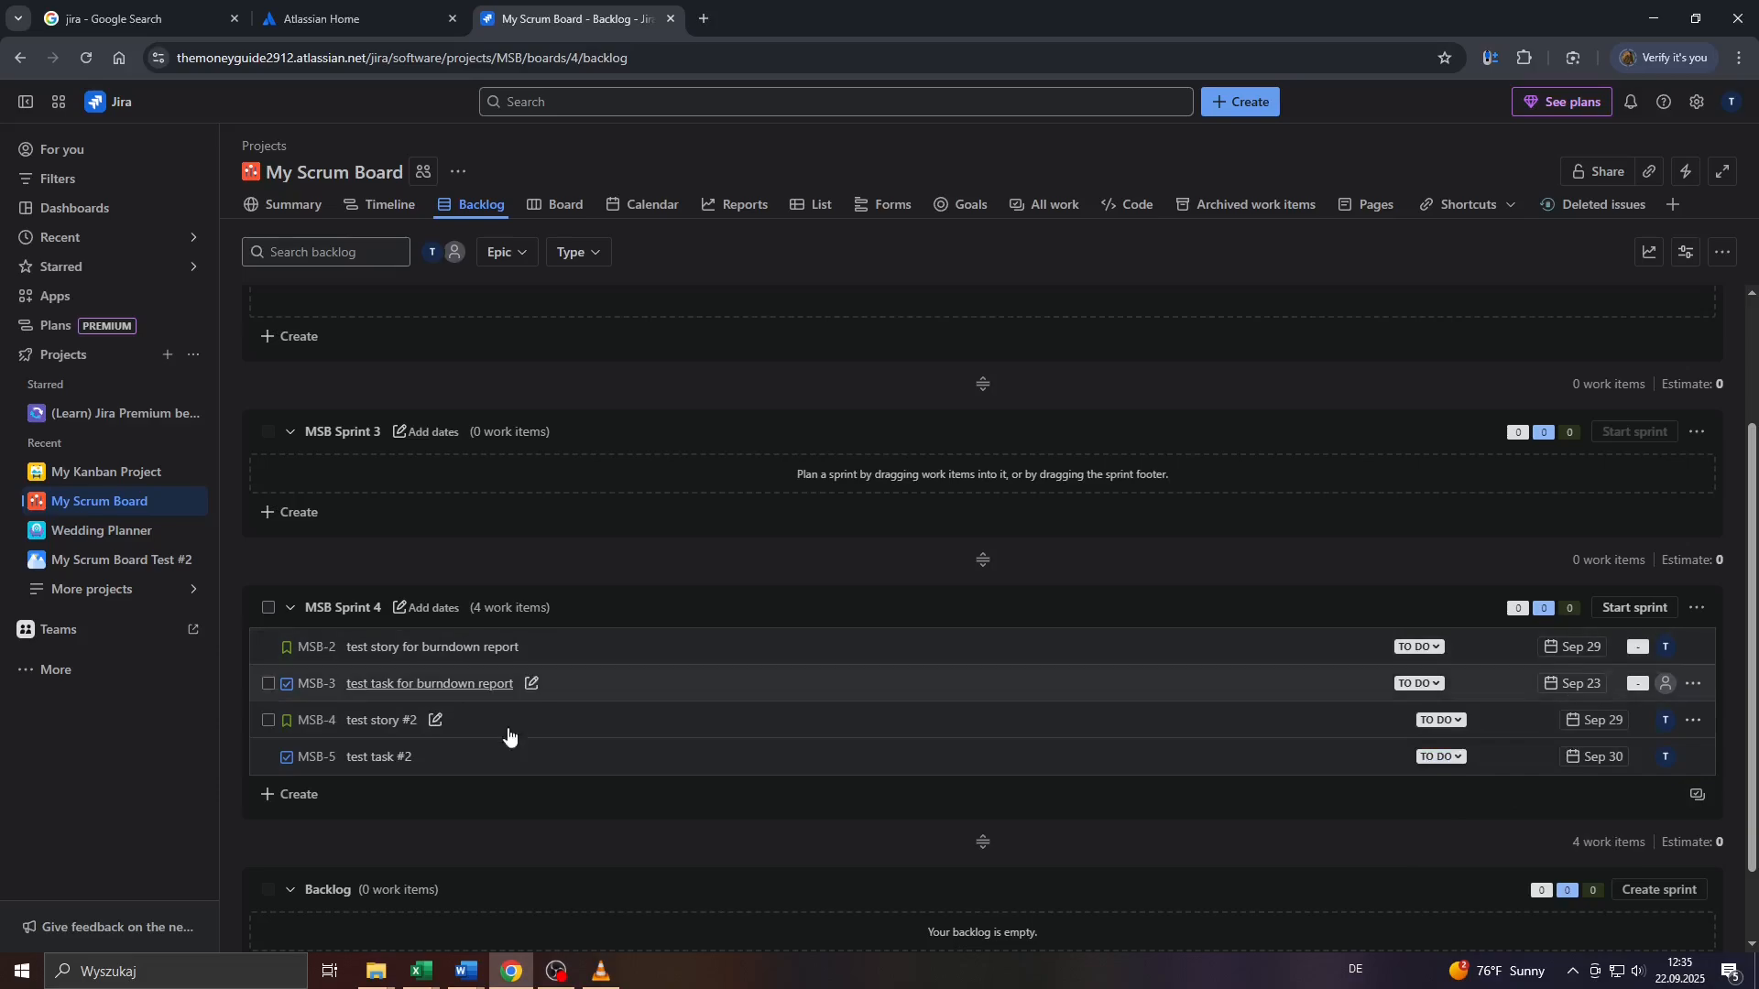
scroll(510, 602, "down", 1)
scroll(510, 609, "up", 3)
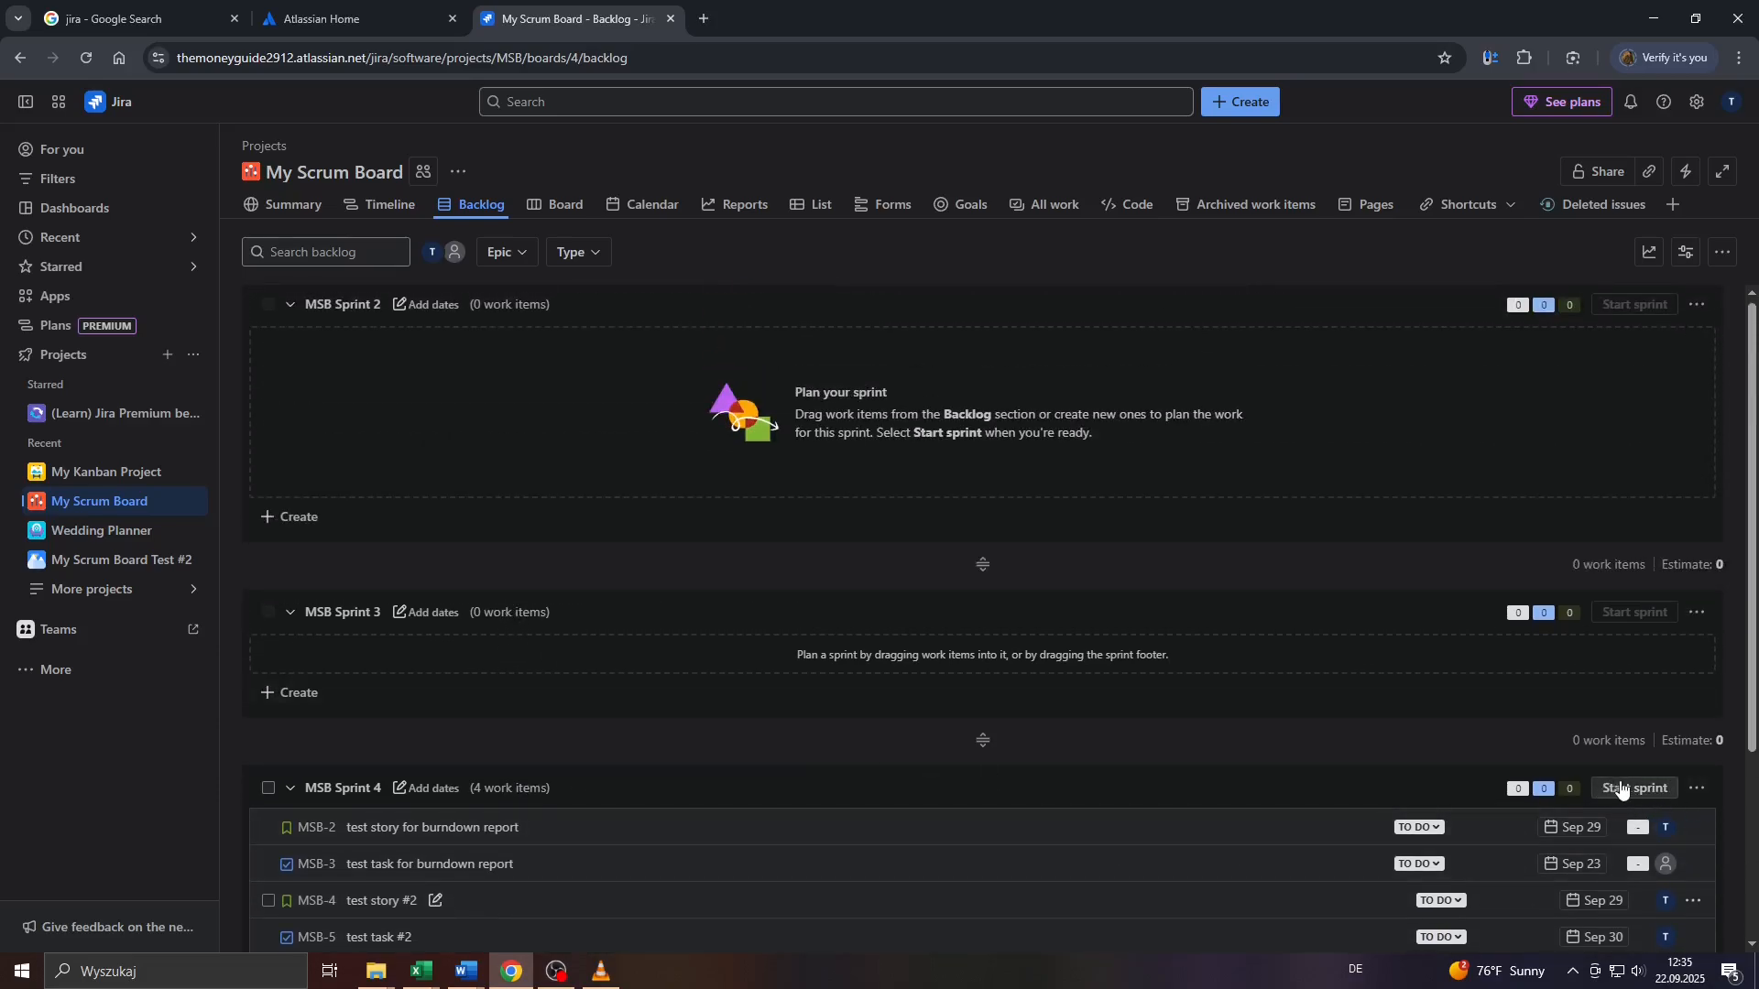
scroll(1662, 788, "down", 2)
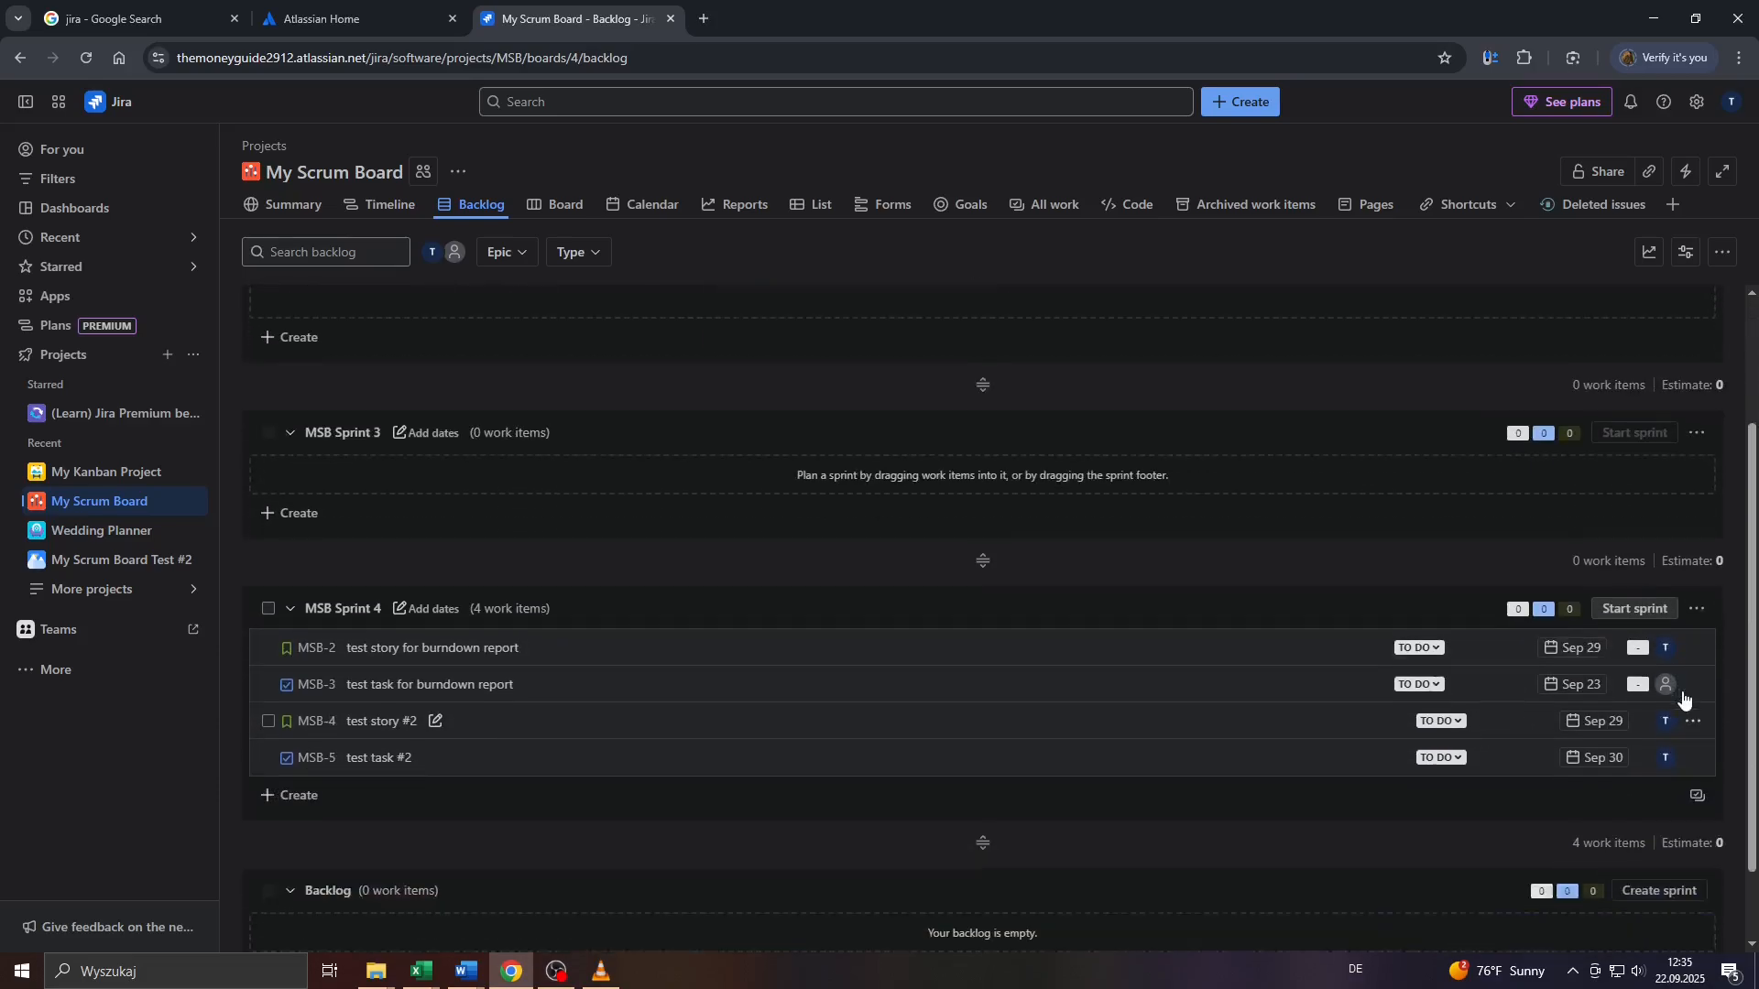
Open the details of test story #2, review its fields including sprint and story point estimate, and close them.
left_click(381, 718)
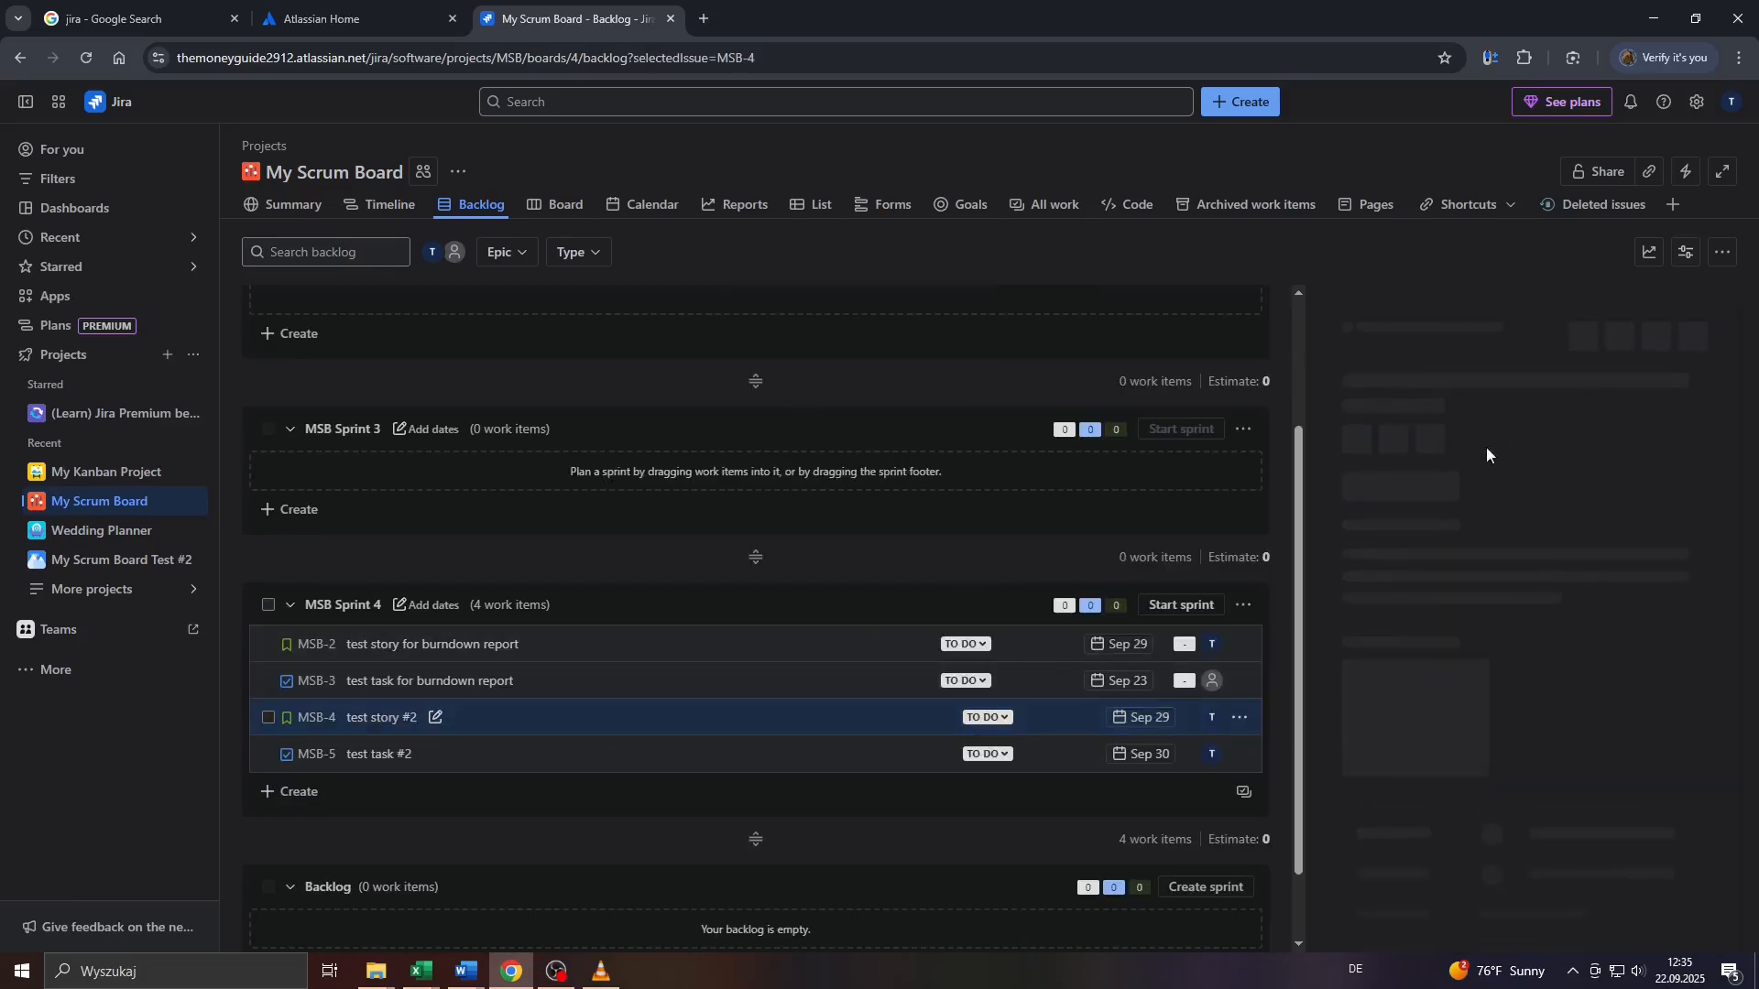
scroll(1445, 515, "down", 5)
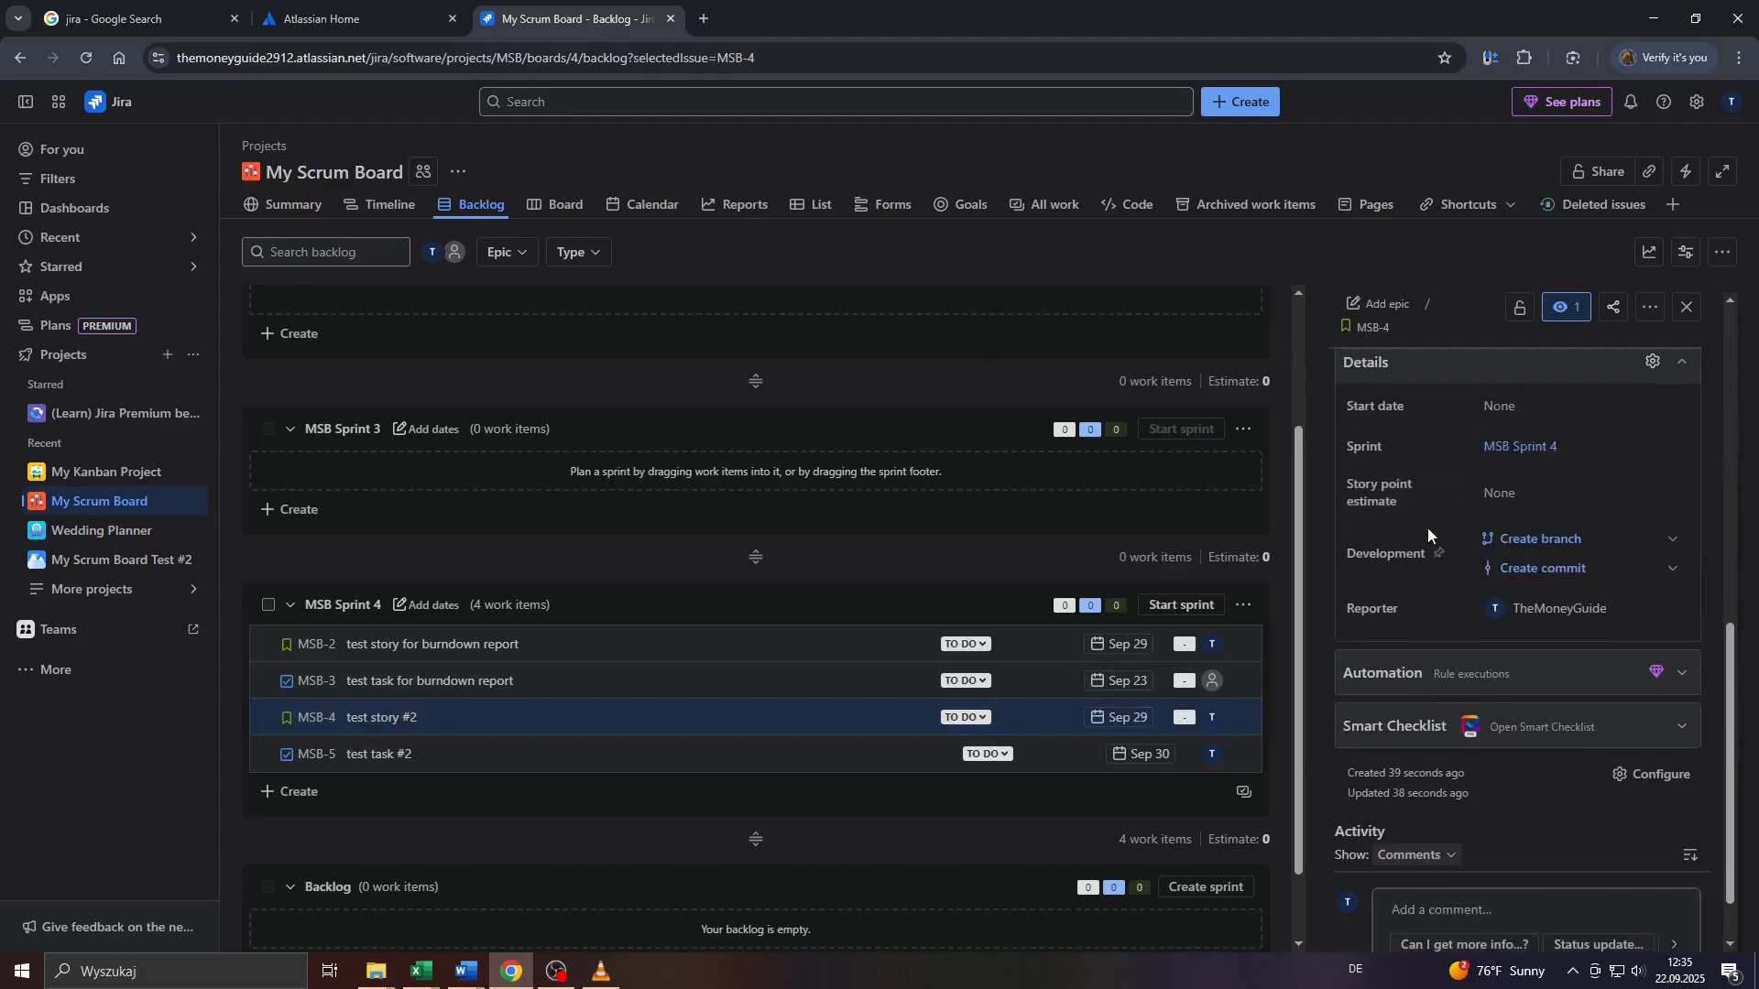
scroll(1426, 533, "up", 4)
scroll(1418, 544, "down", 4)
scroll(1447, 550, "up", 3)
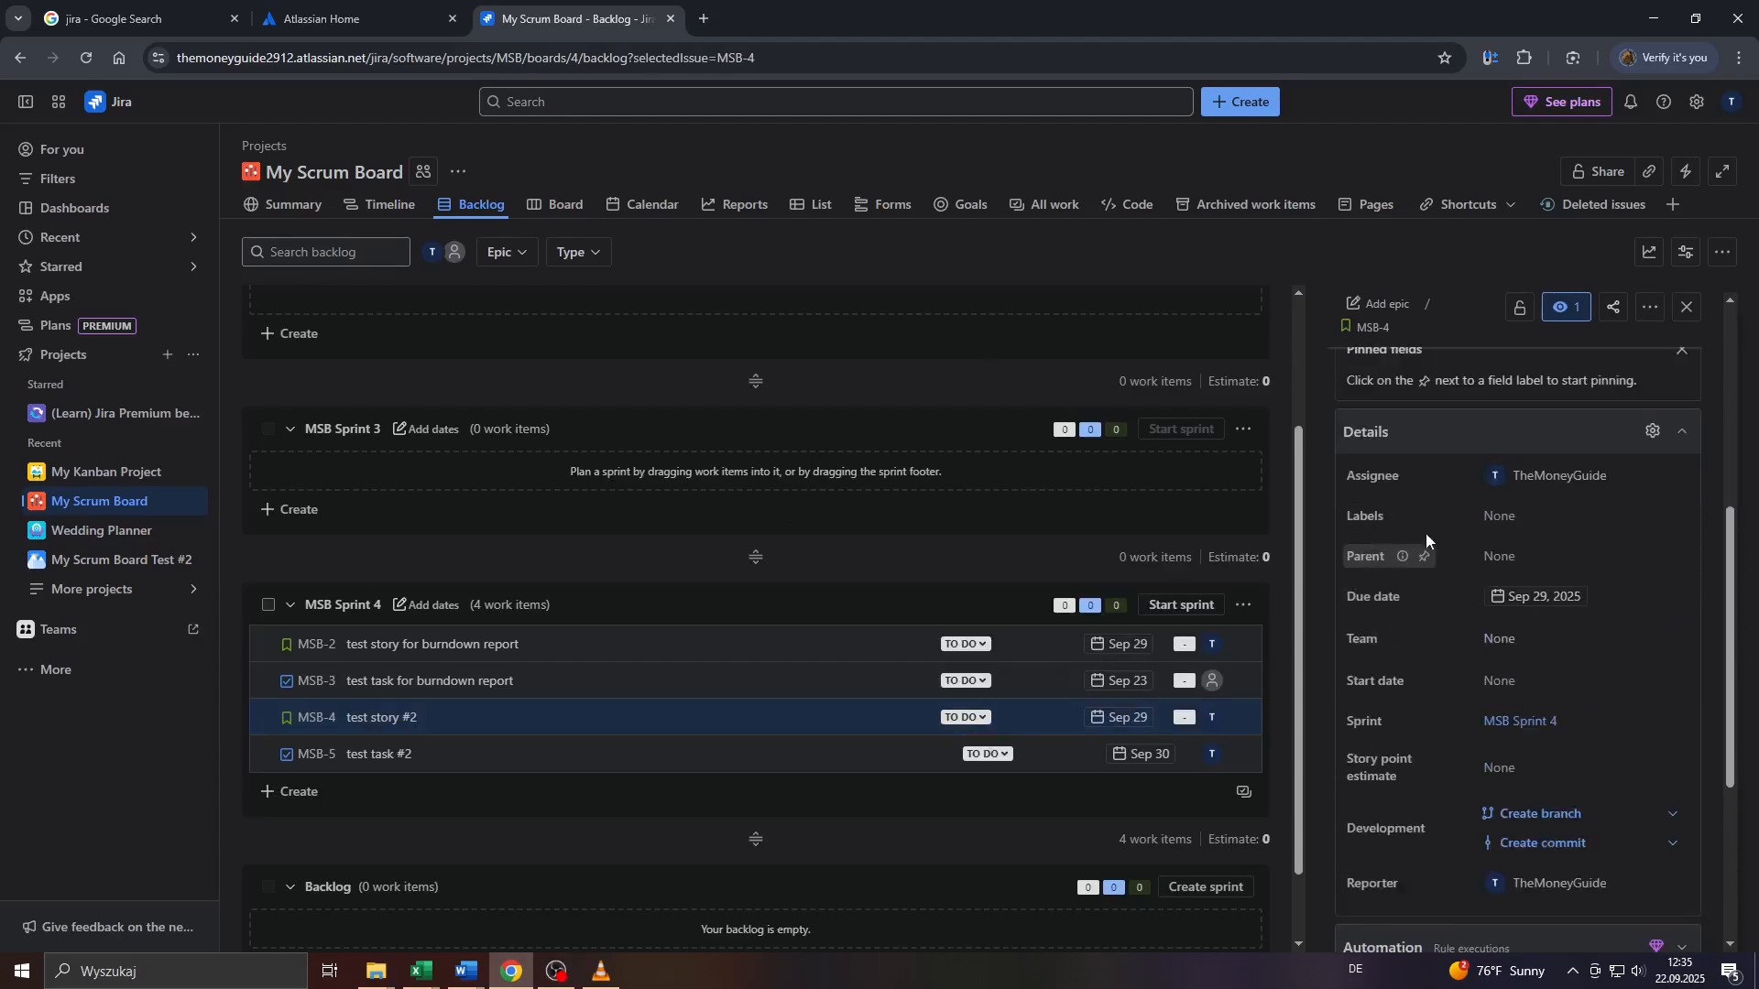
scroll(1426, 533, "up", 5)
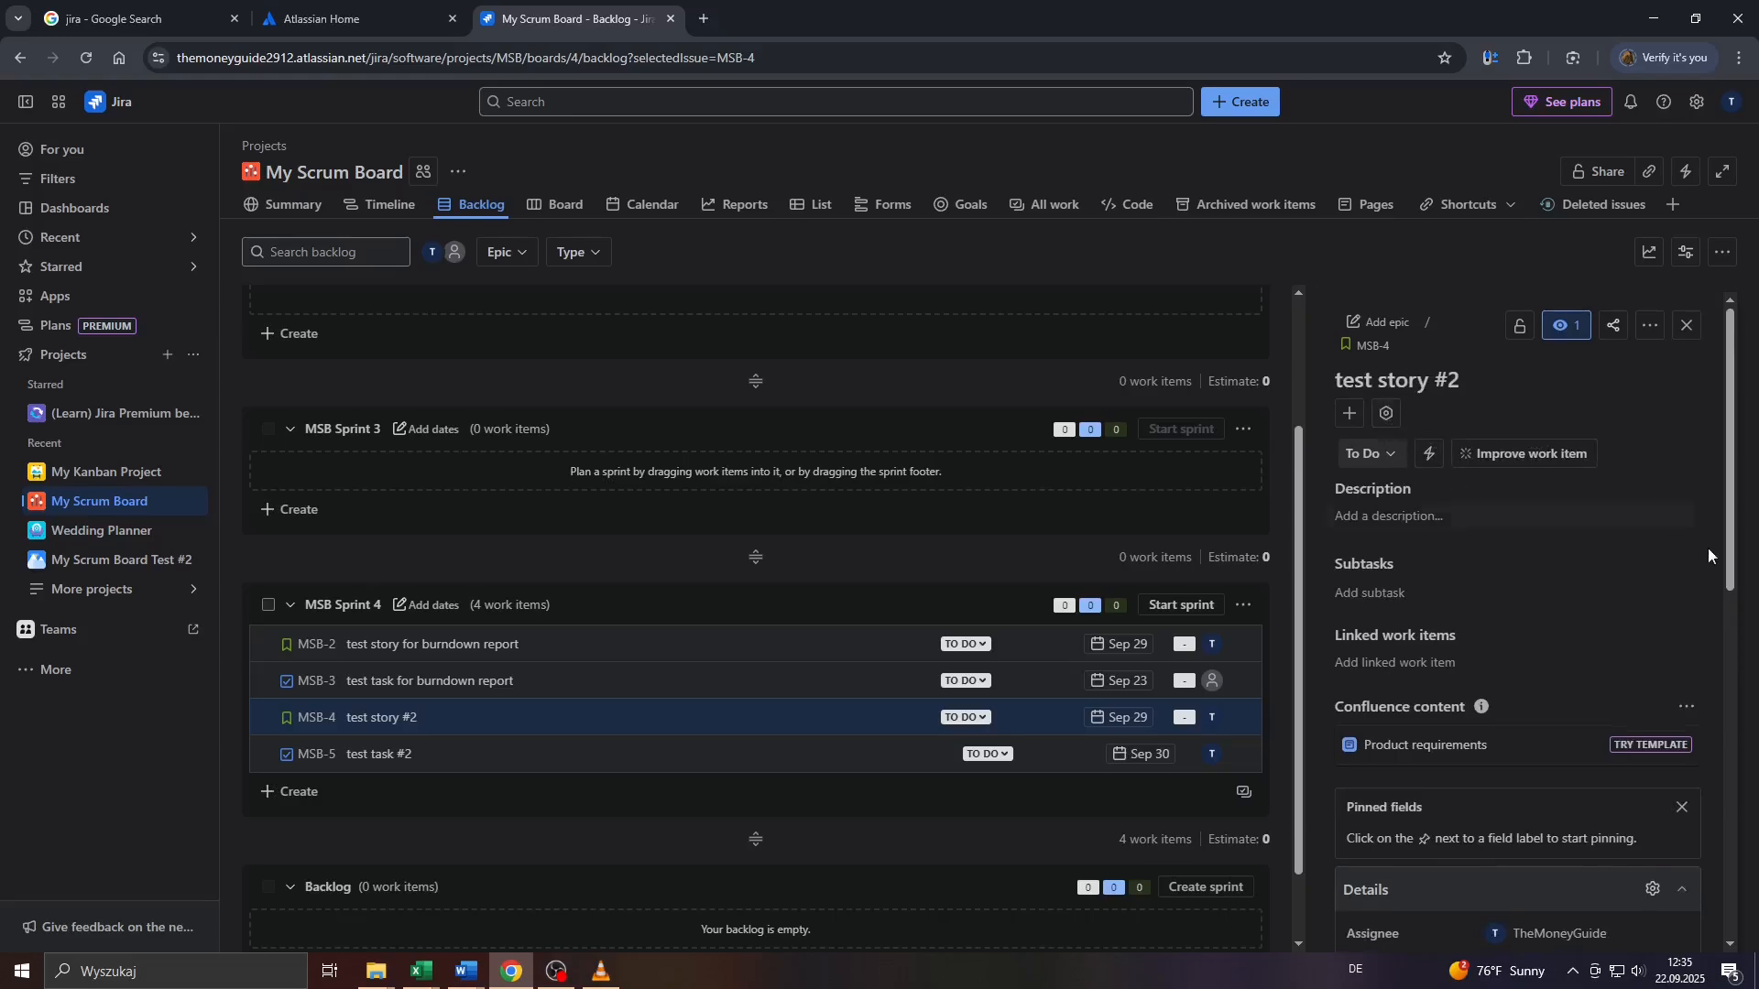
left_click(1687, 329)
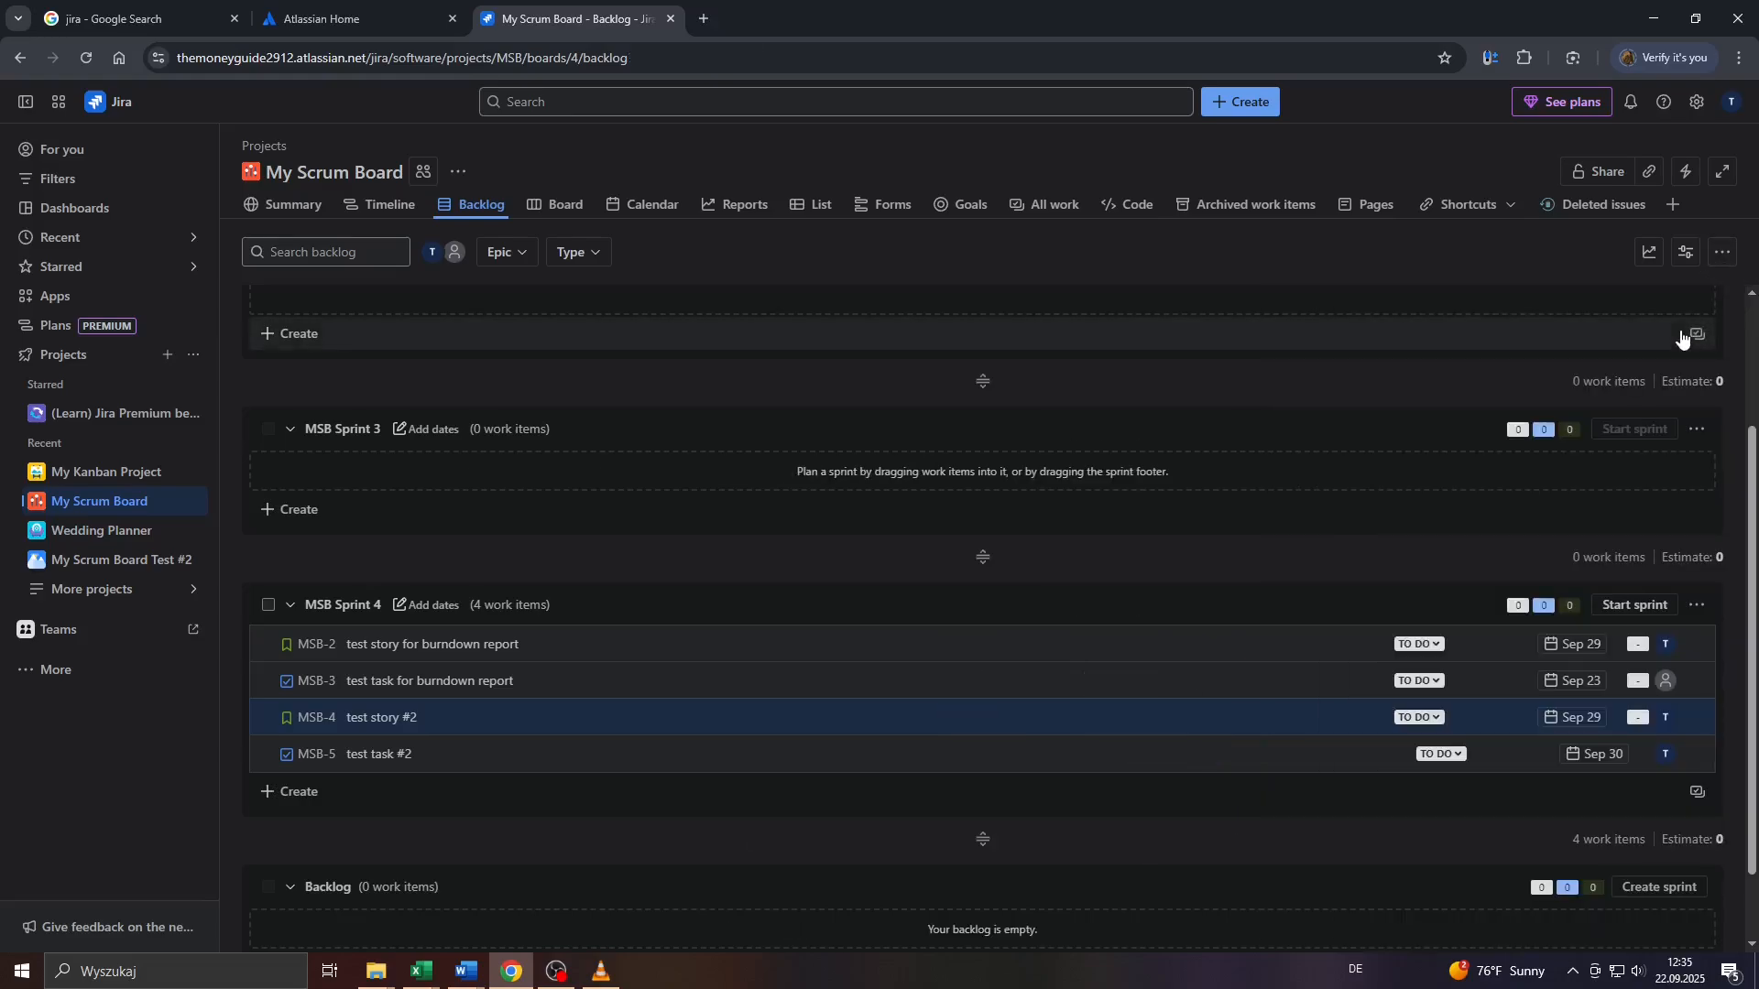
Start MSB Sprint 4 with a duration of 4 weeks and the sprint goal "best sprint ever".
left_click(1612, 612)
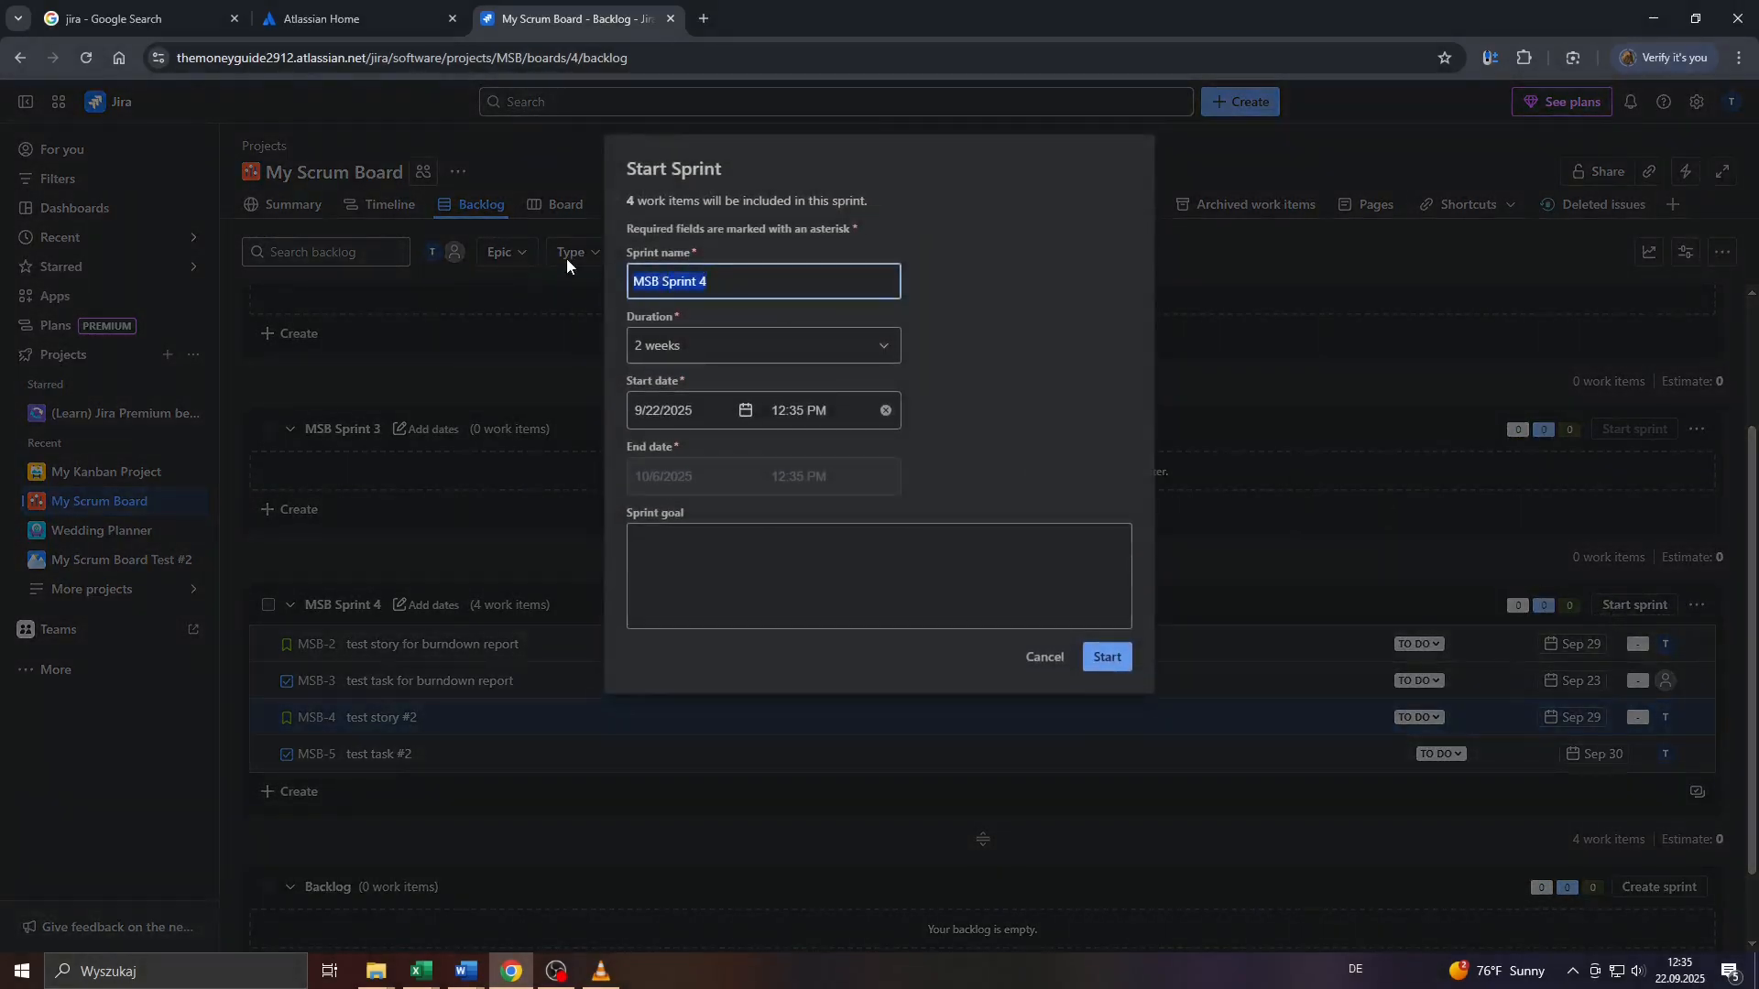
left_click(682, 341)
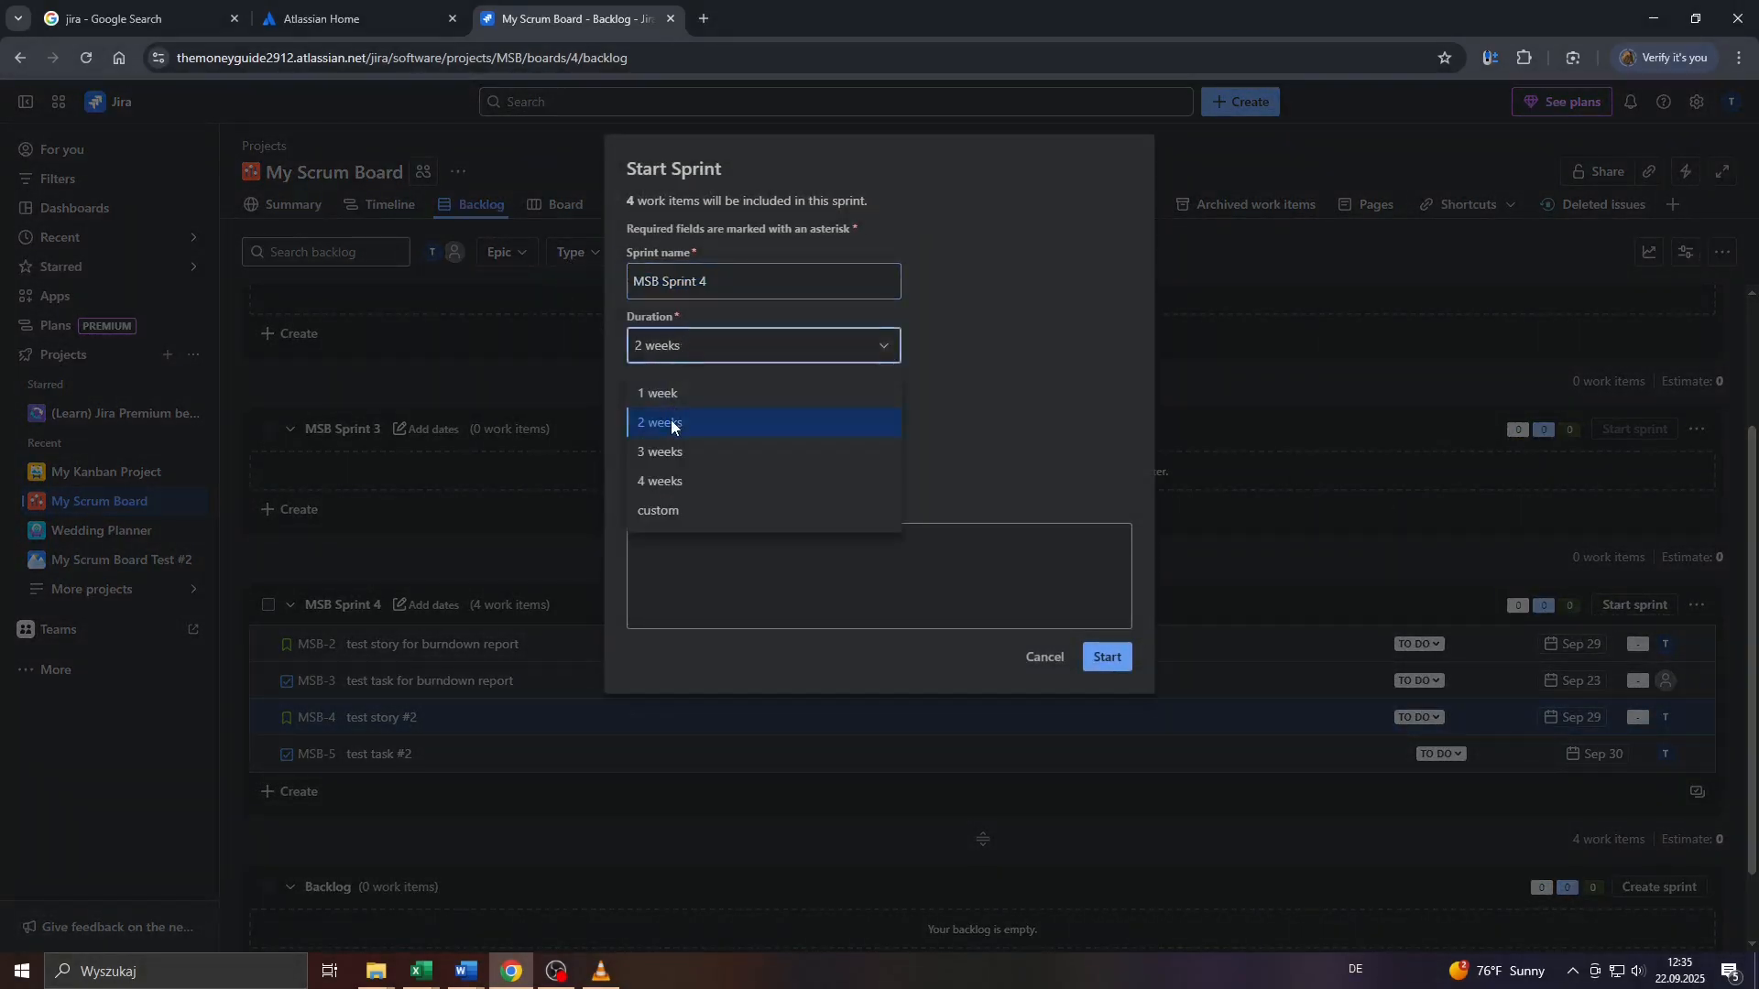
left_click(675, 422)
left_click(704, 349)
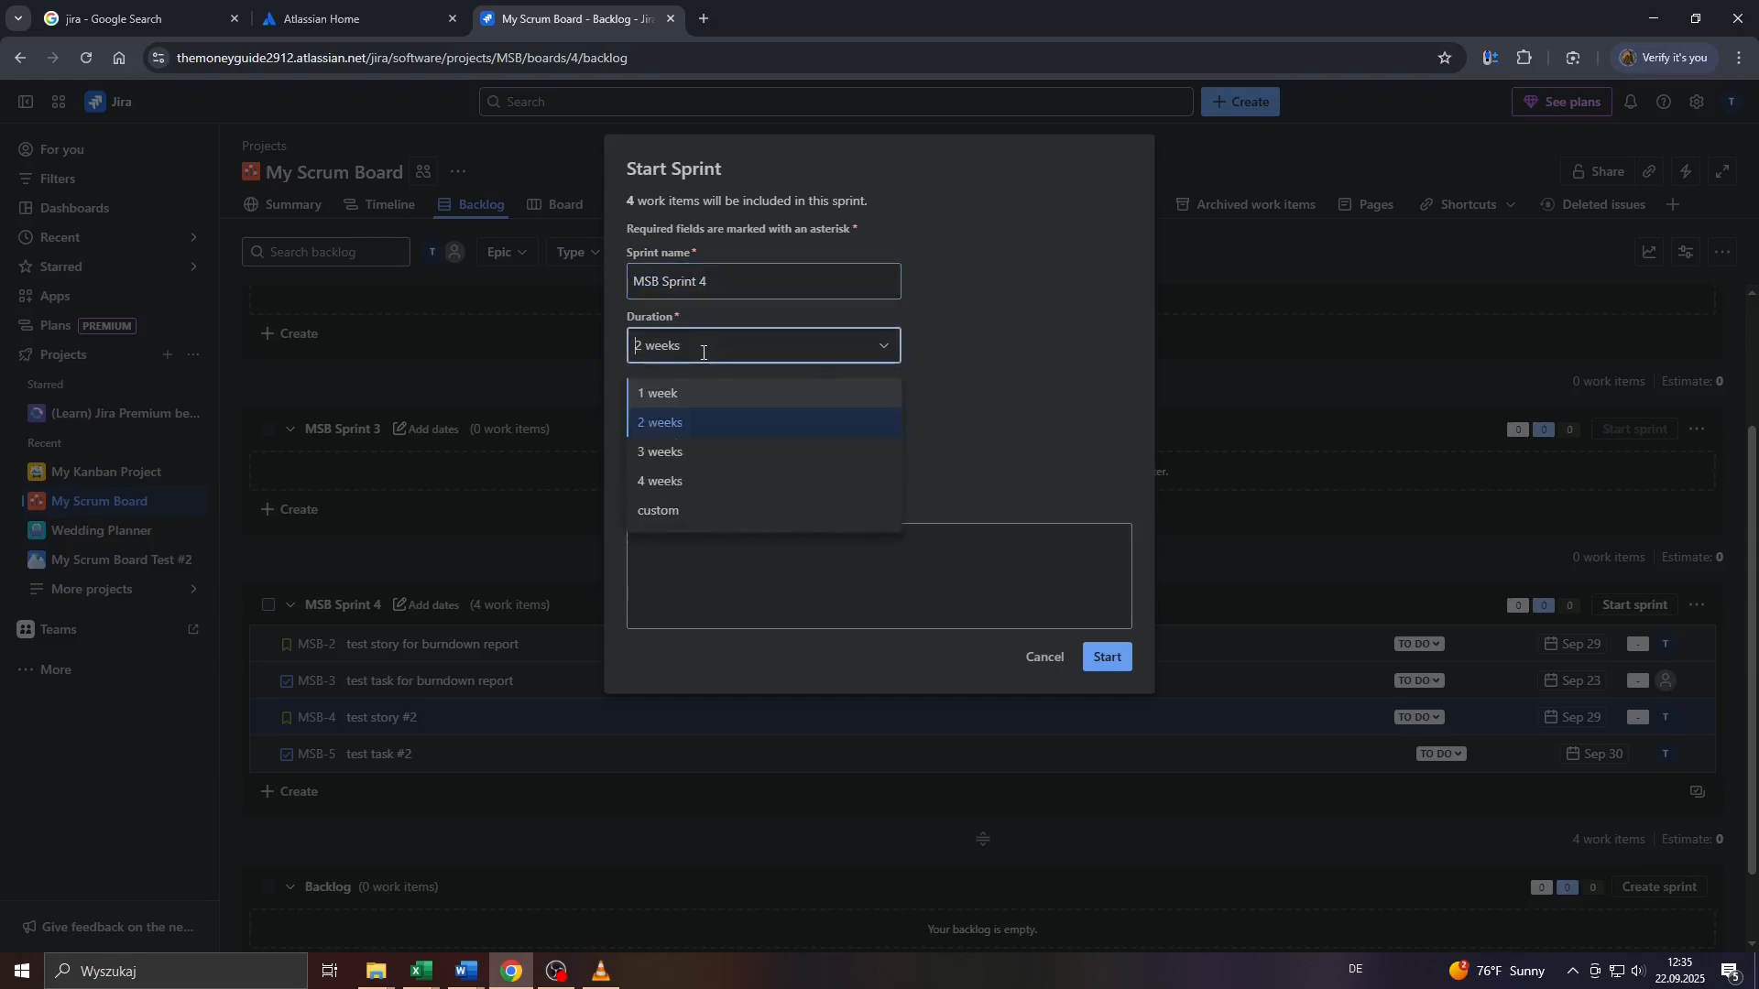
left_click(680, 478)
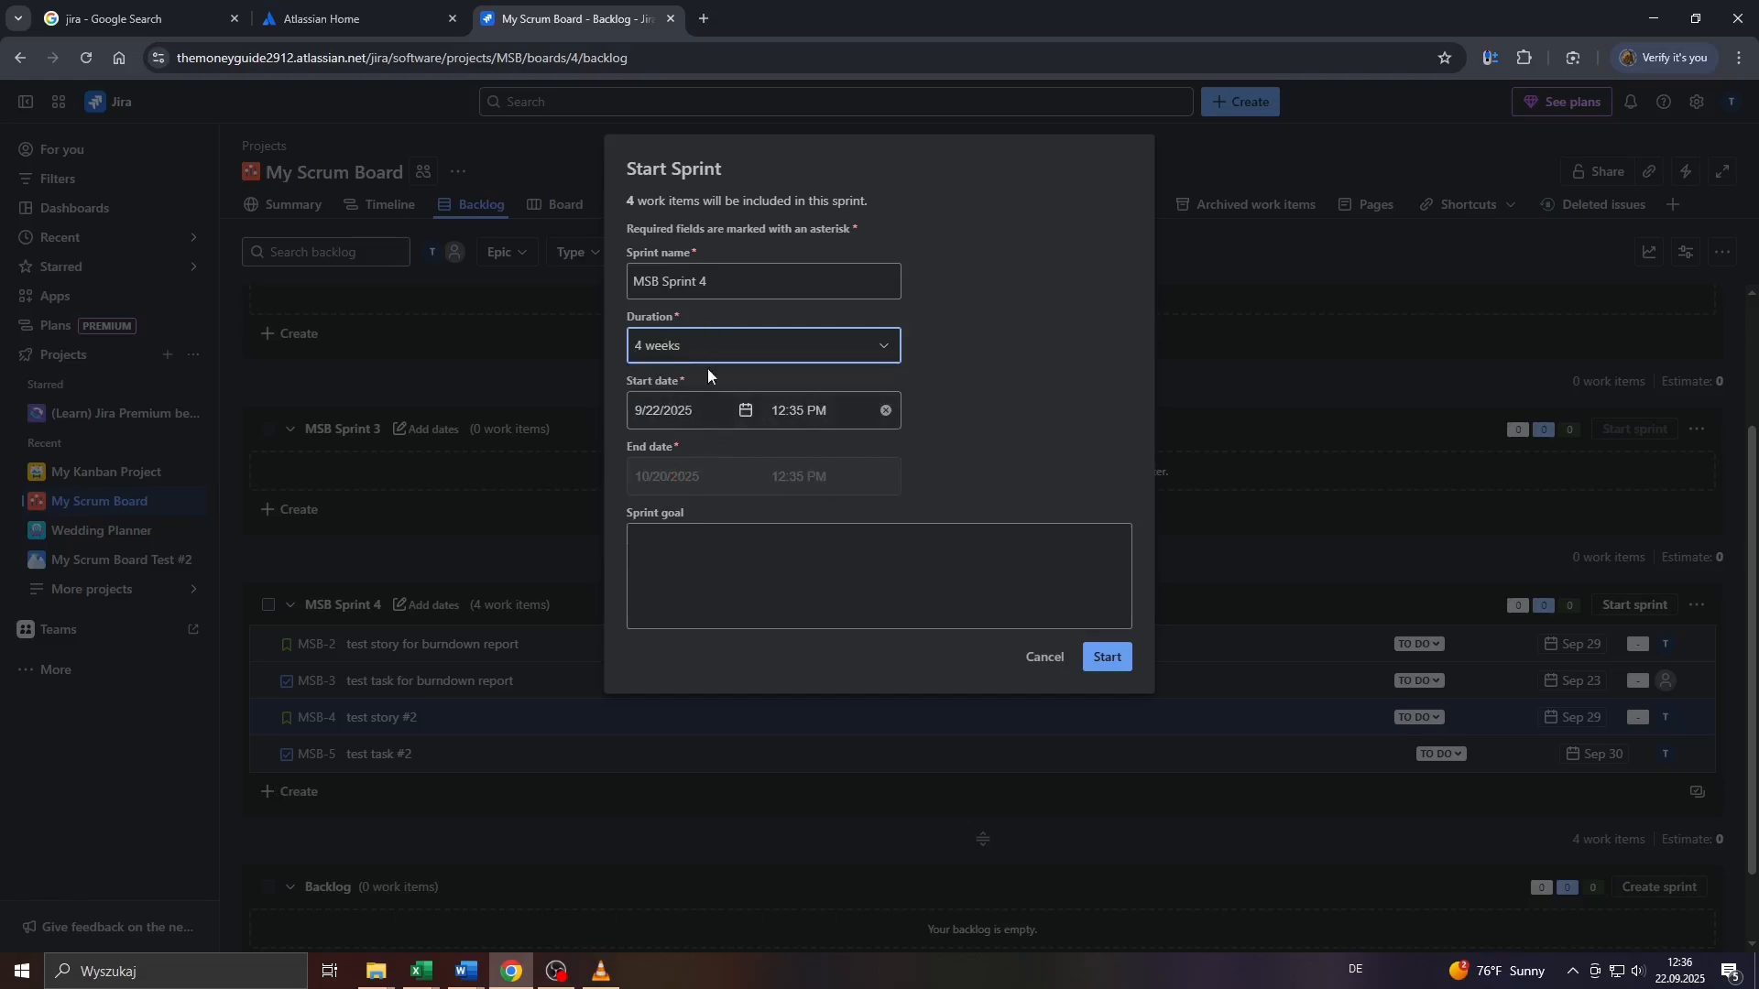
left_click(679, 414)
left_click(1011, 464)
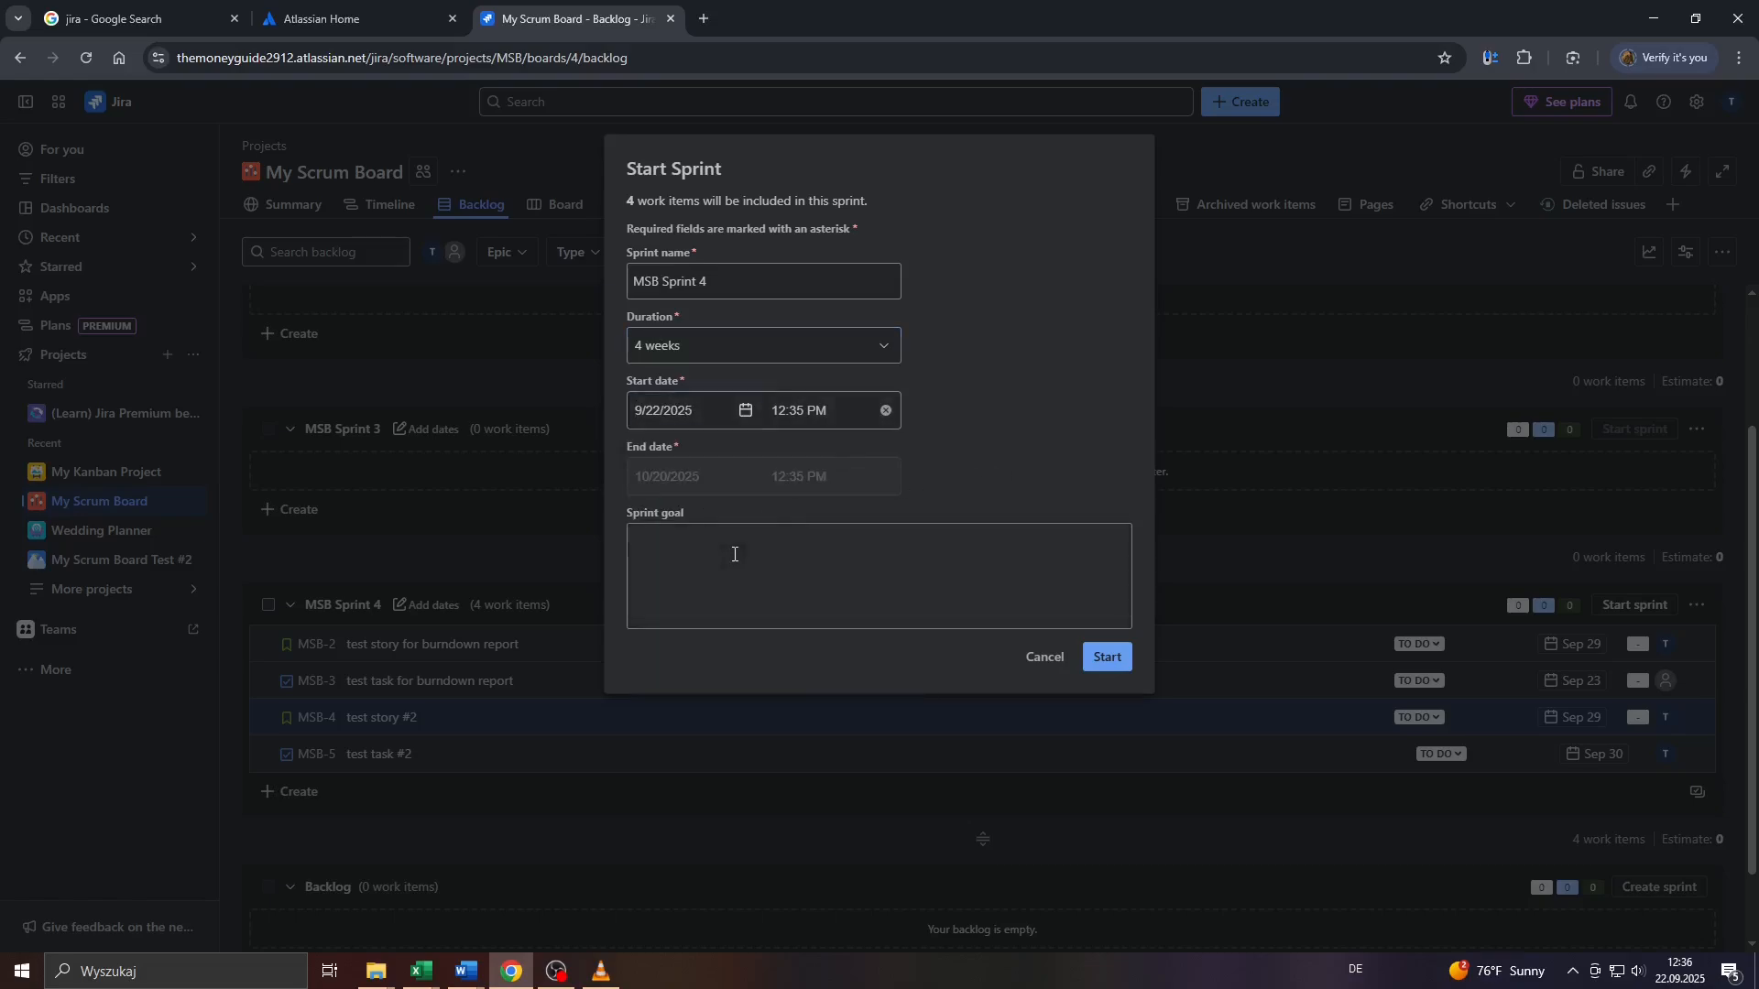
left_click(773, 538)
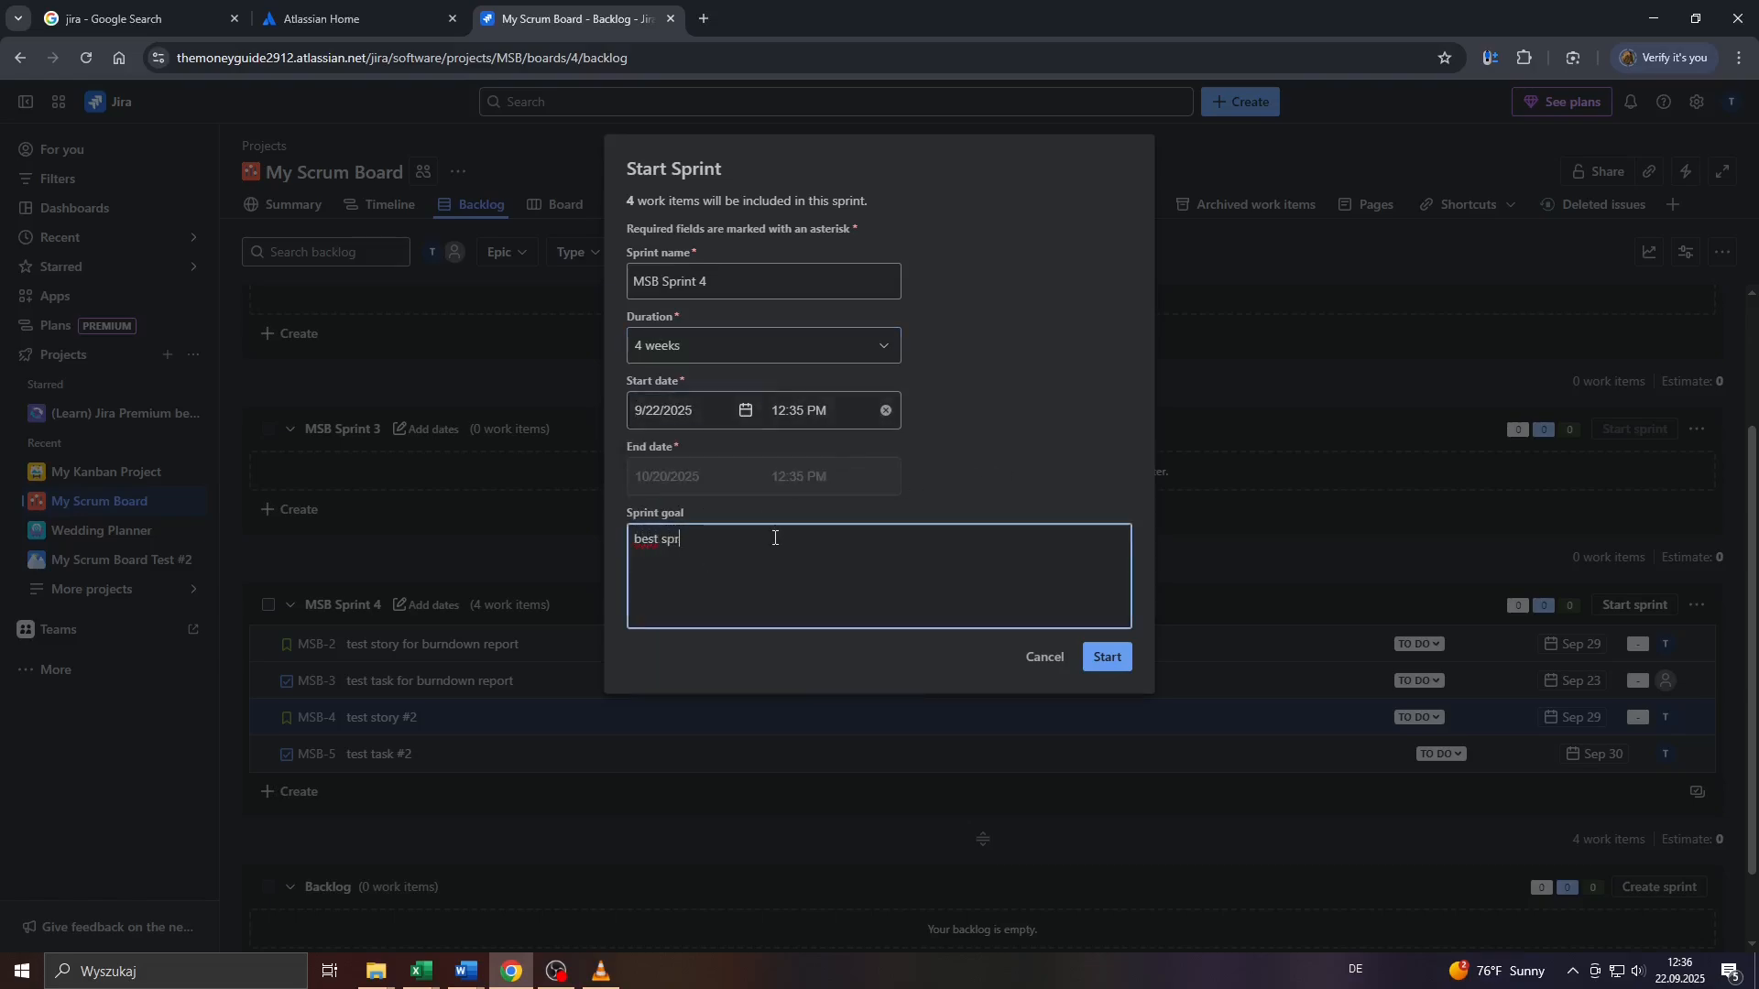
type("best sprint ever")
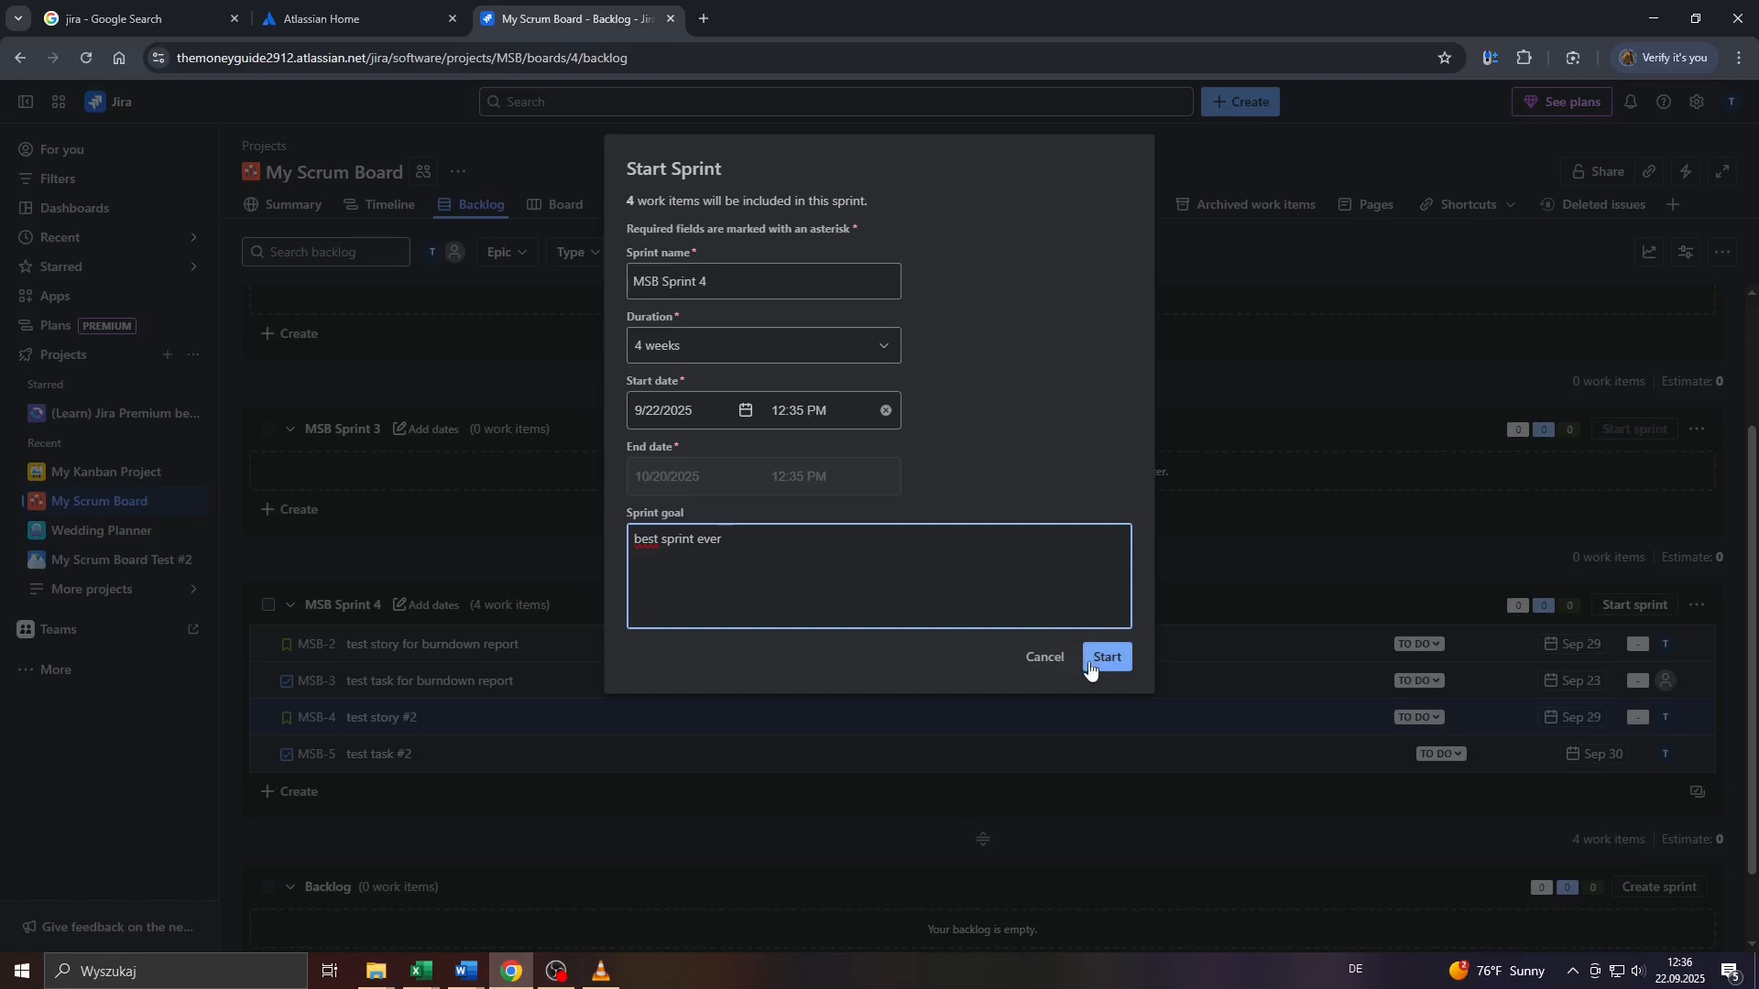
left_click(1107, 656)
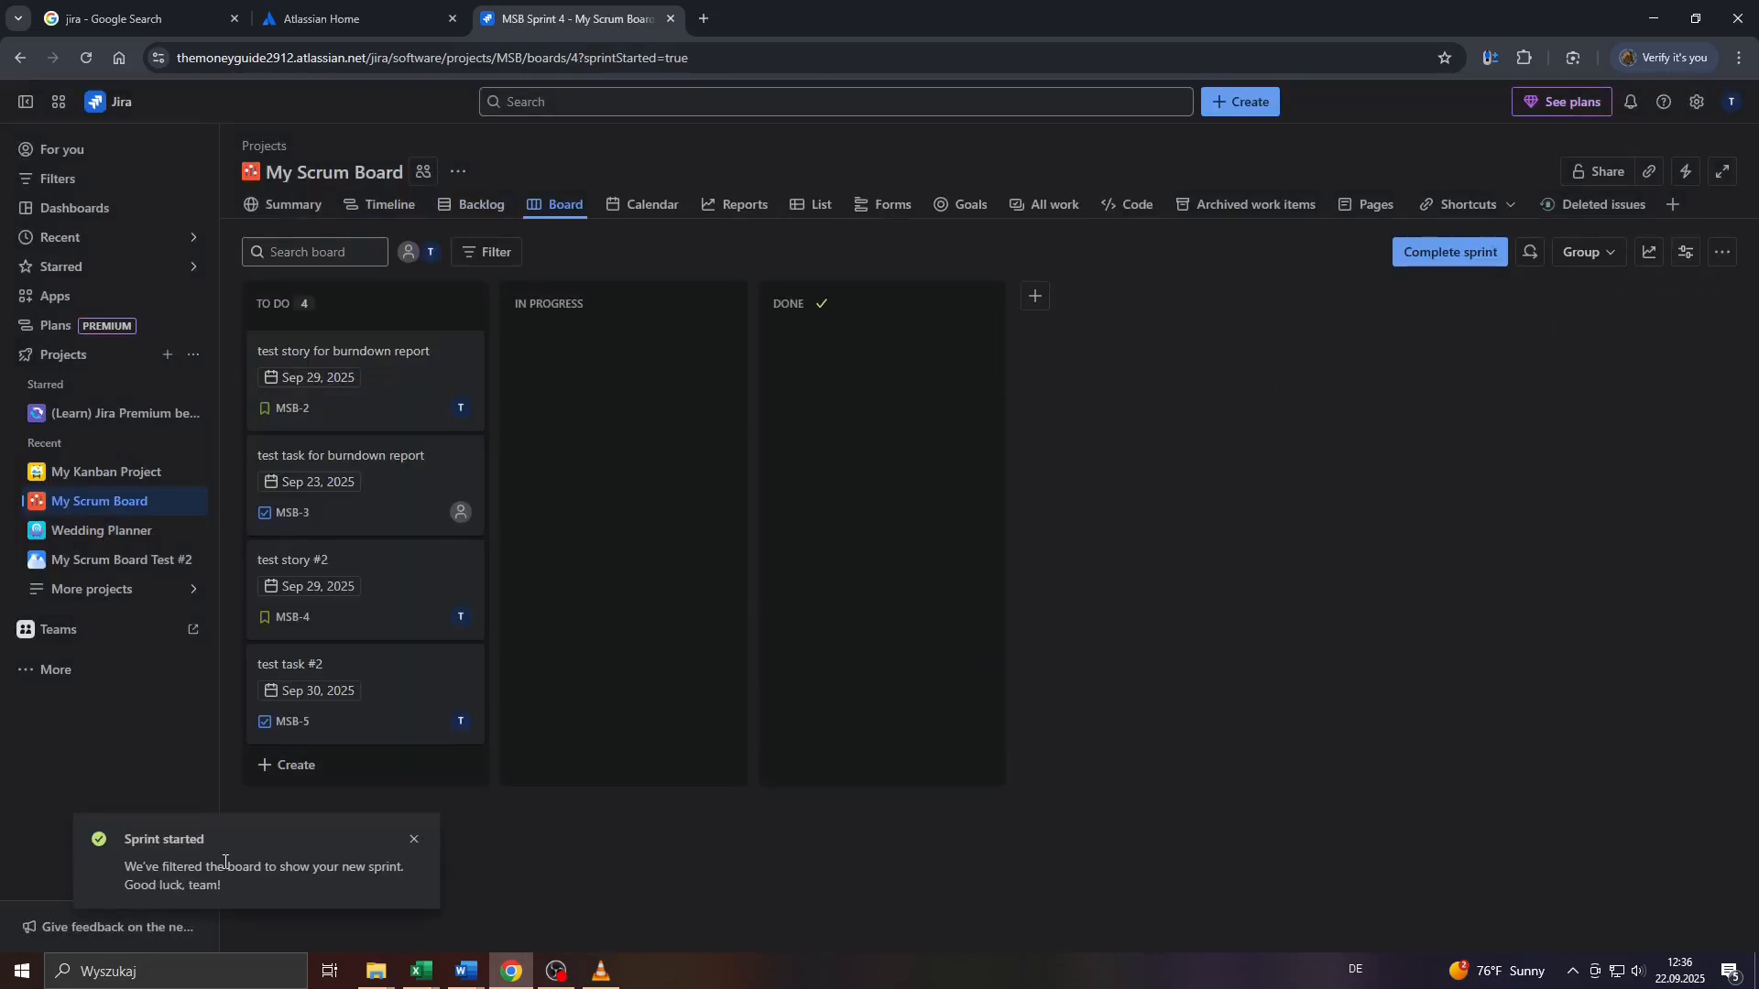
Open the Sprint burndown chart report for MSB Sprint 4 and look over its chart and work item tables.
left_click(735, 207)
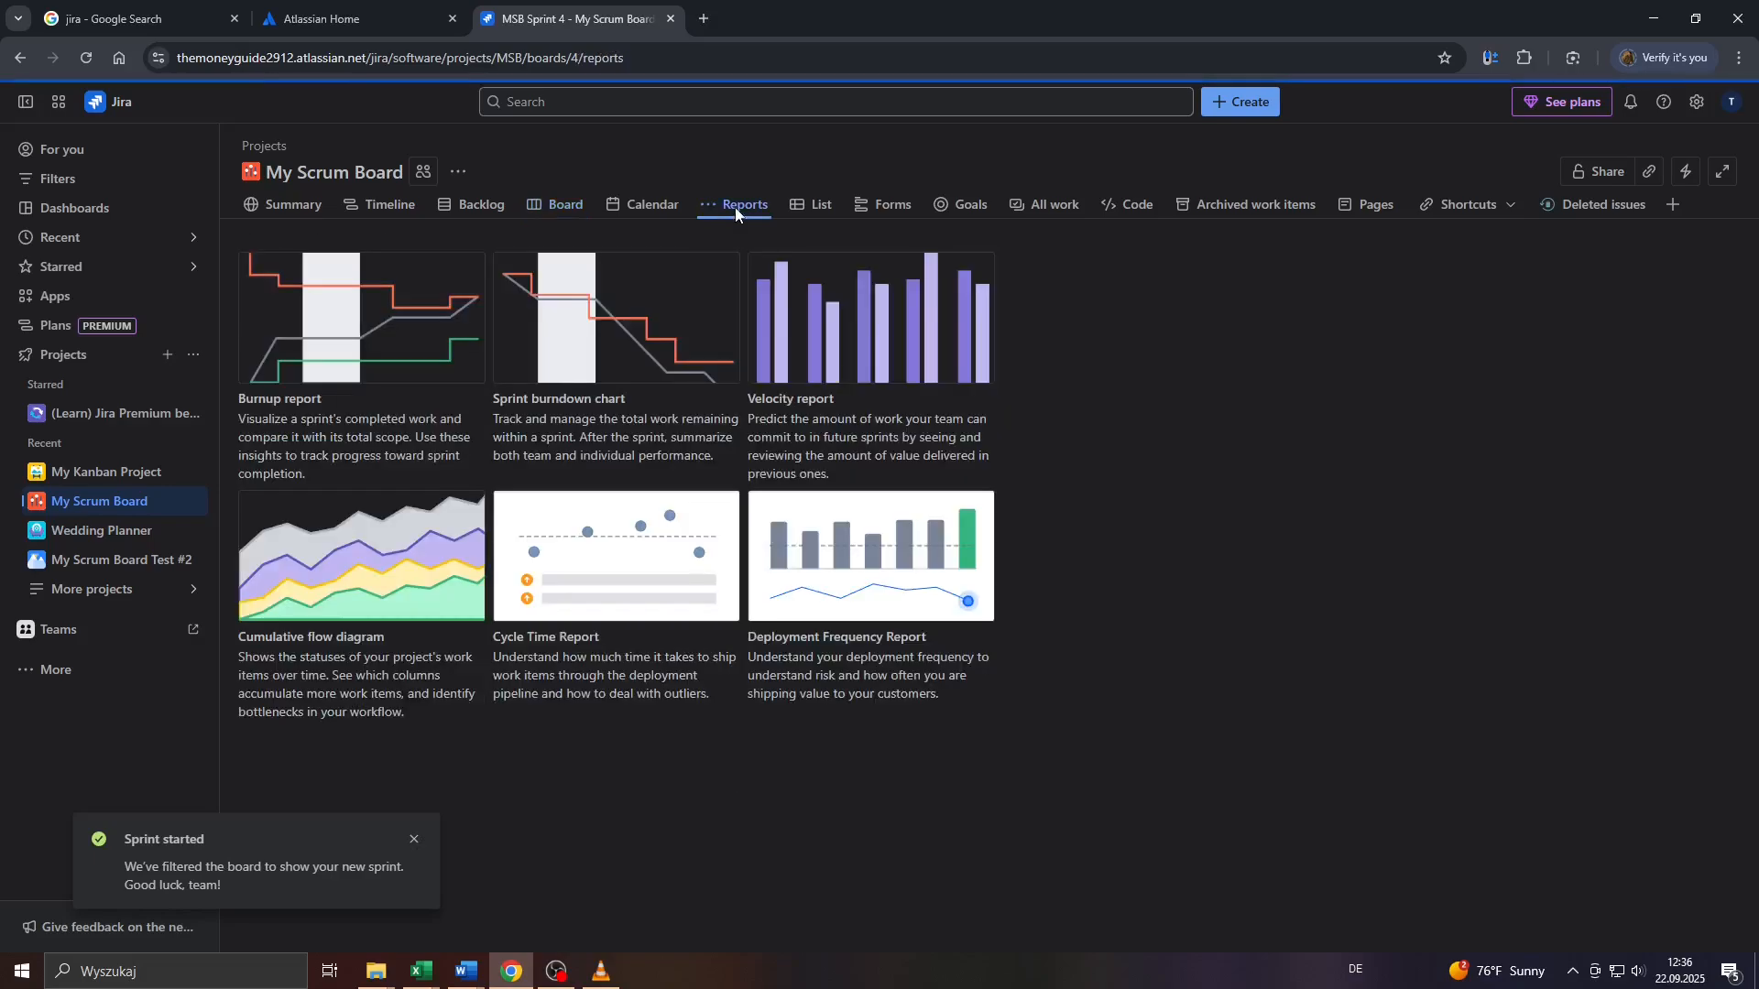
left_click(572, 405)
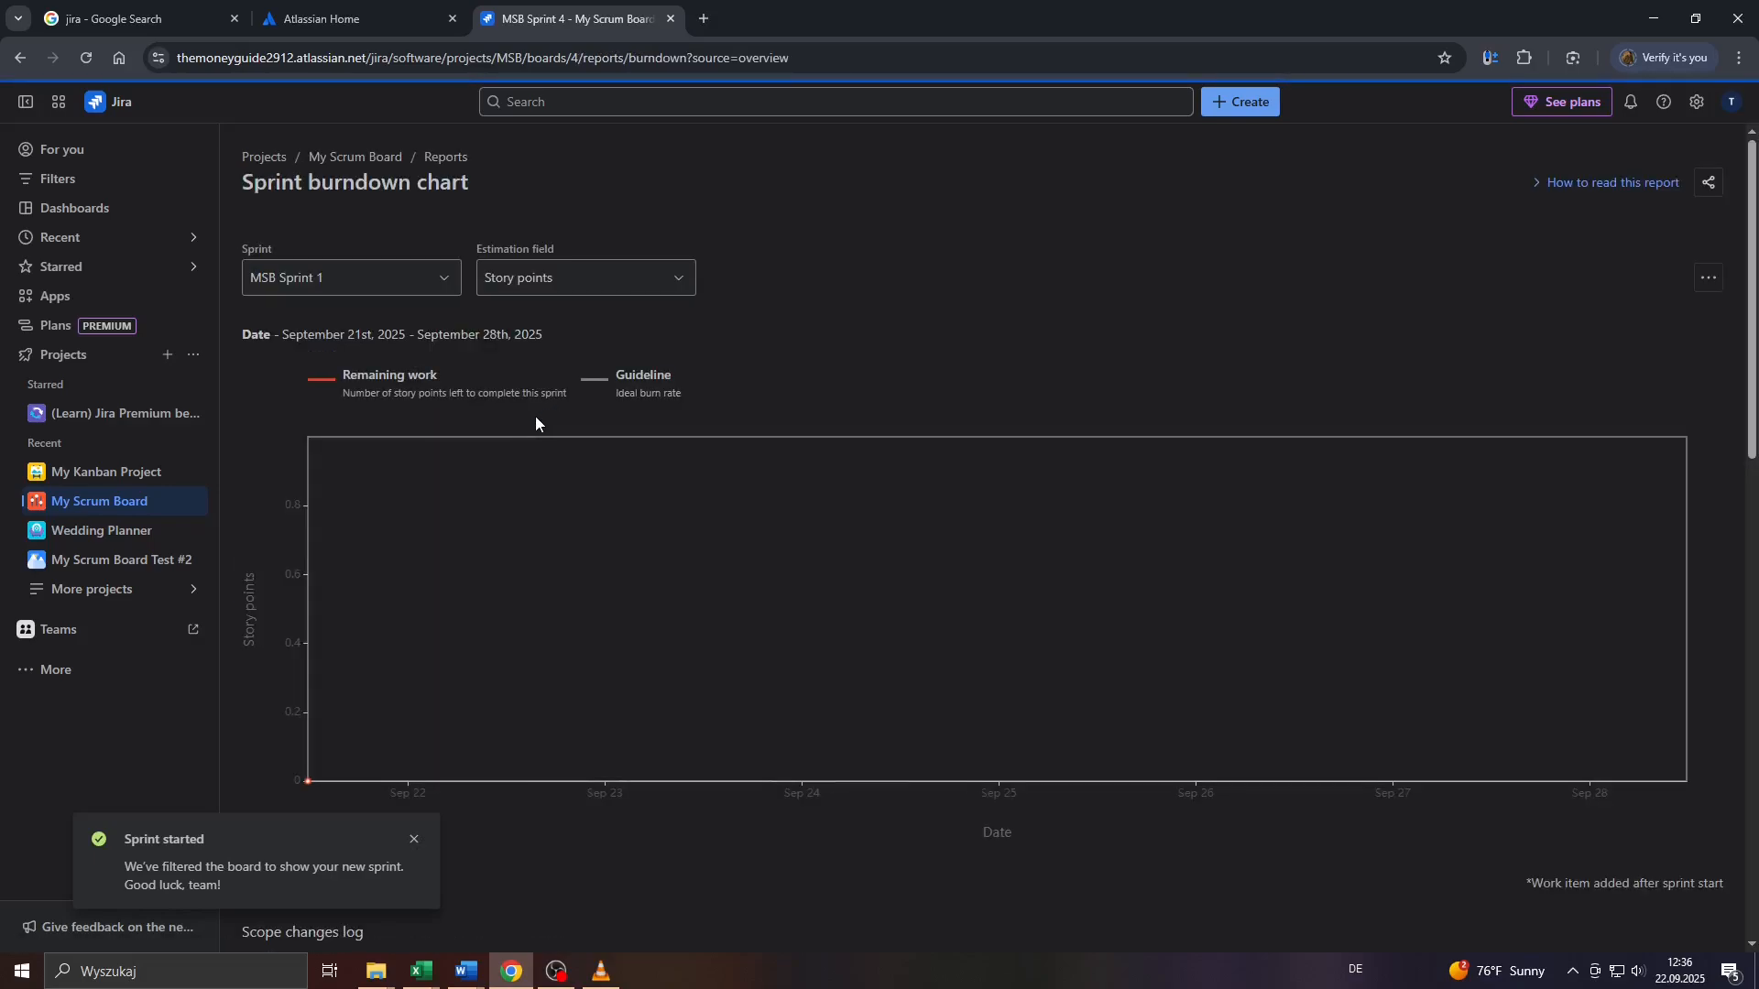
left_click(408, 276)
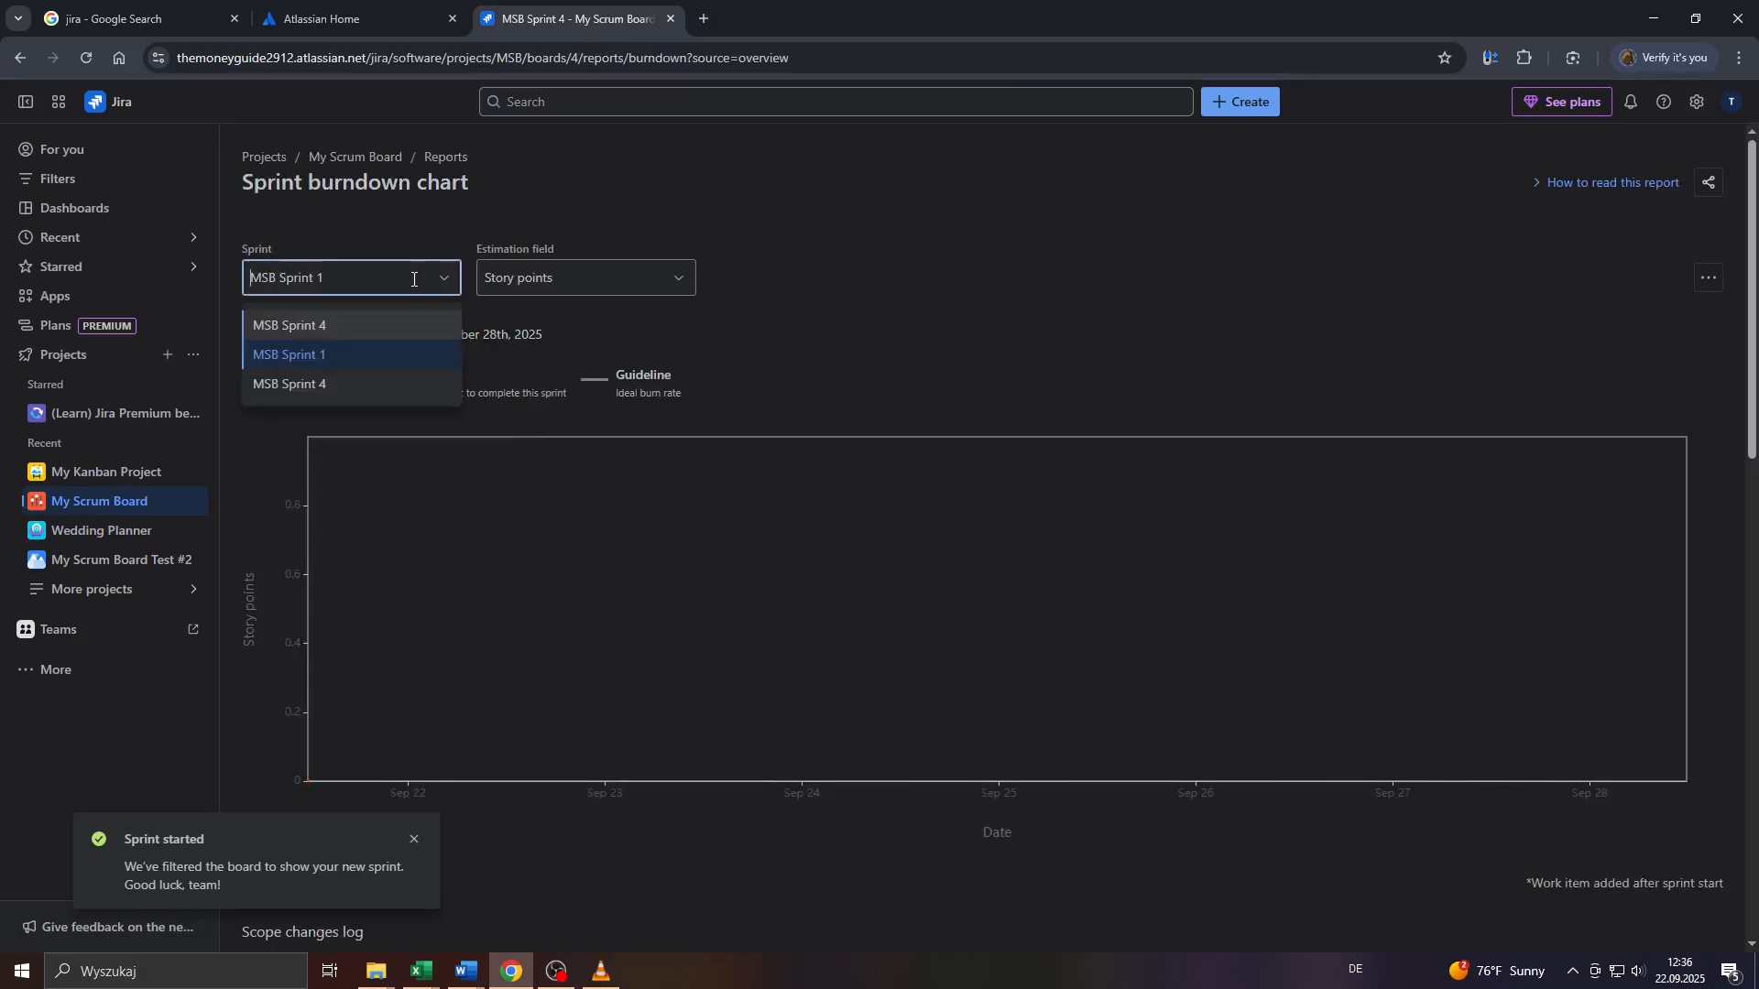
left_click(332, 331)
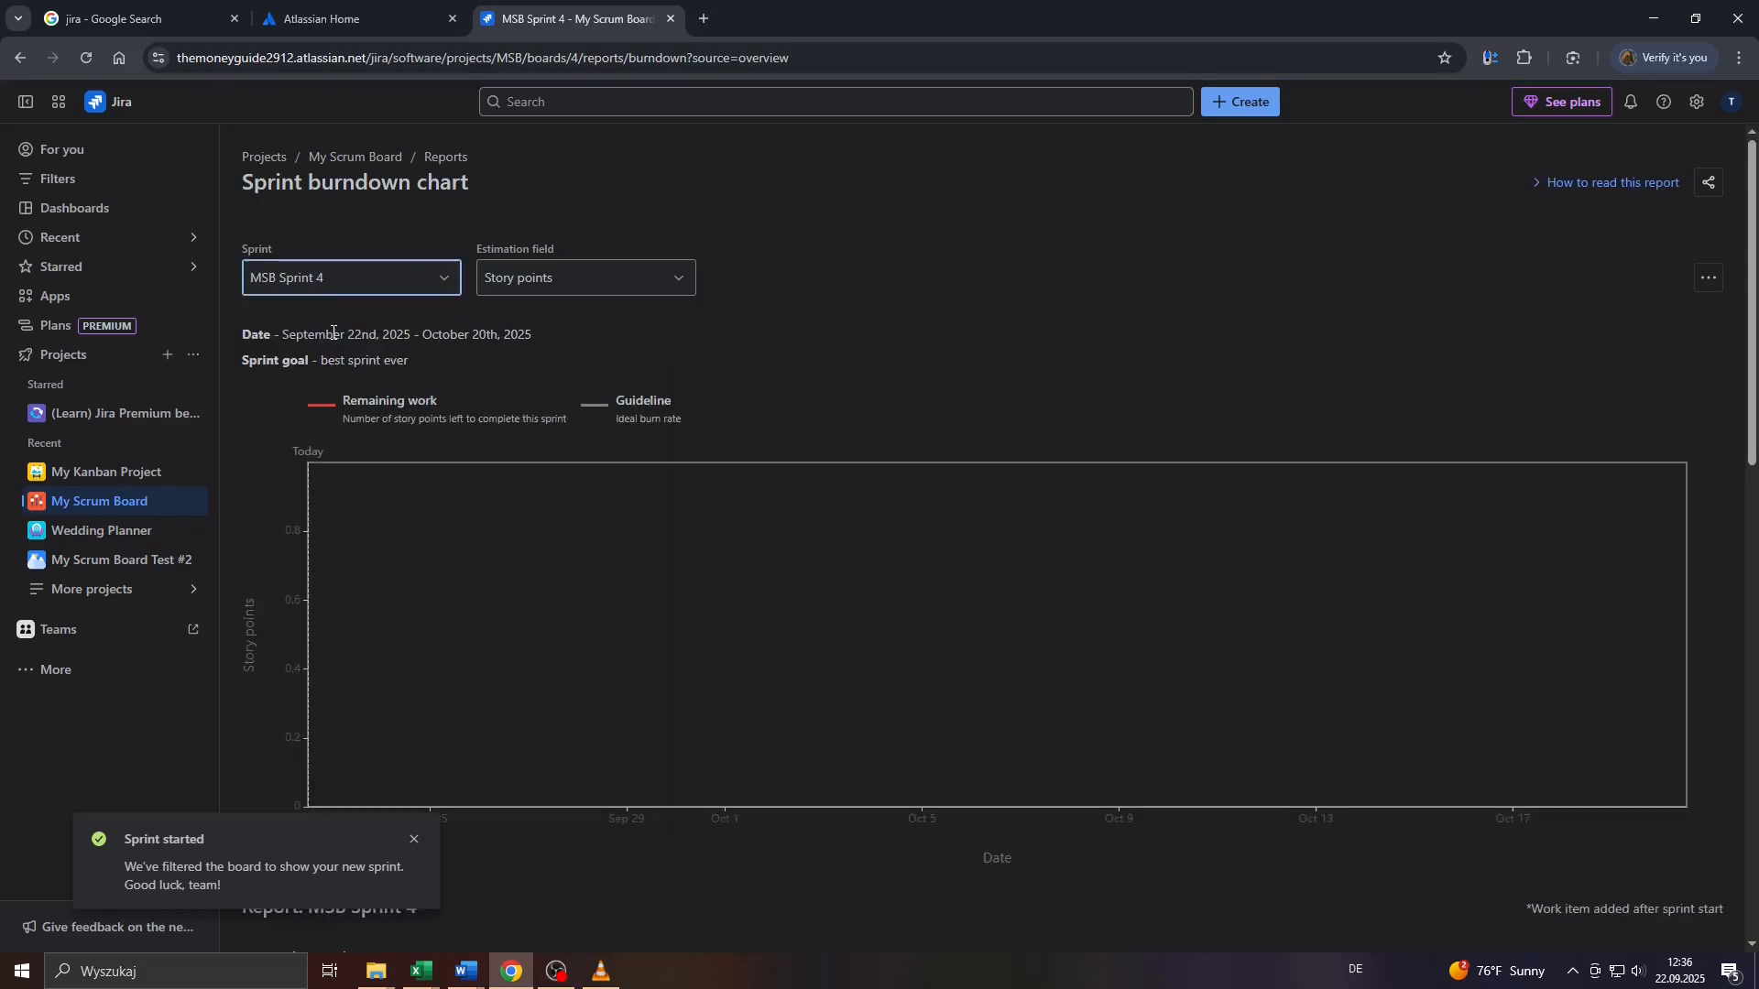
left_click(303, 287)
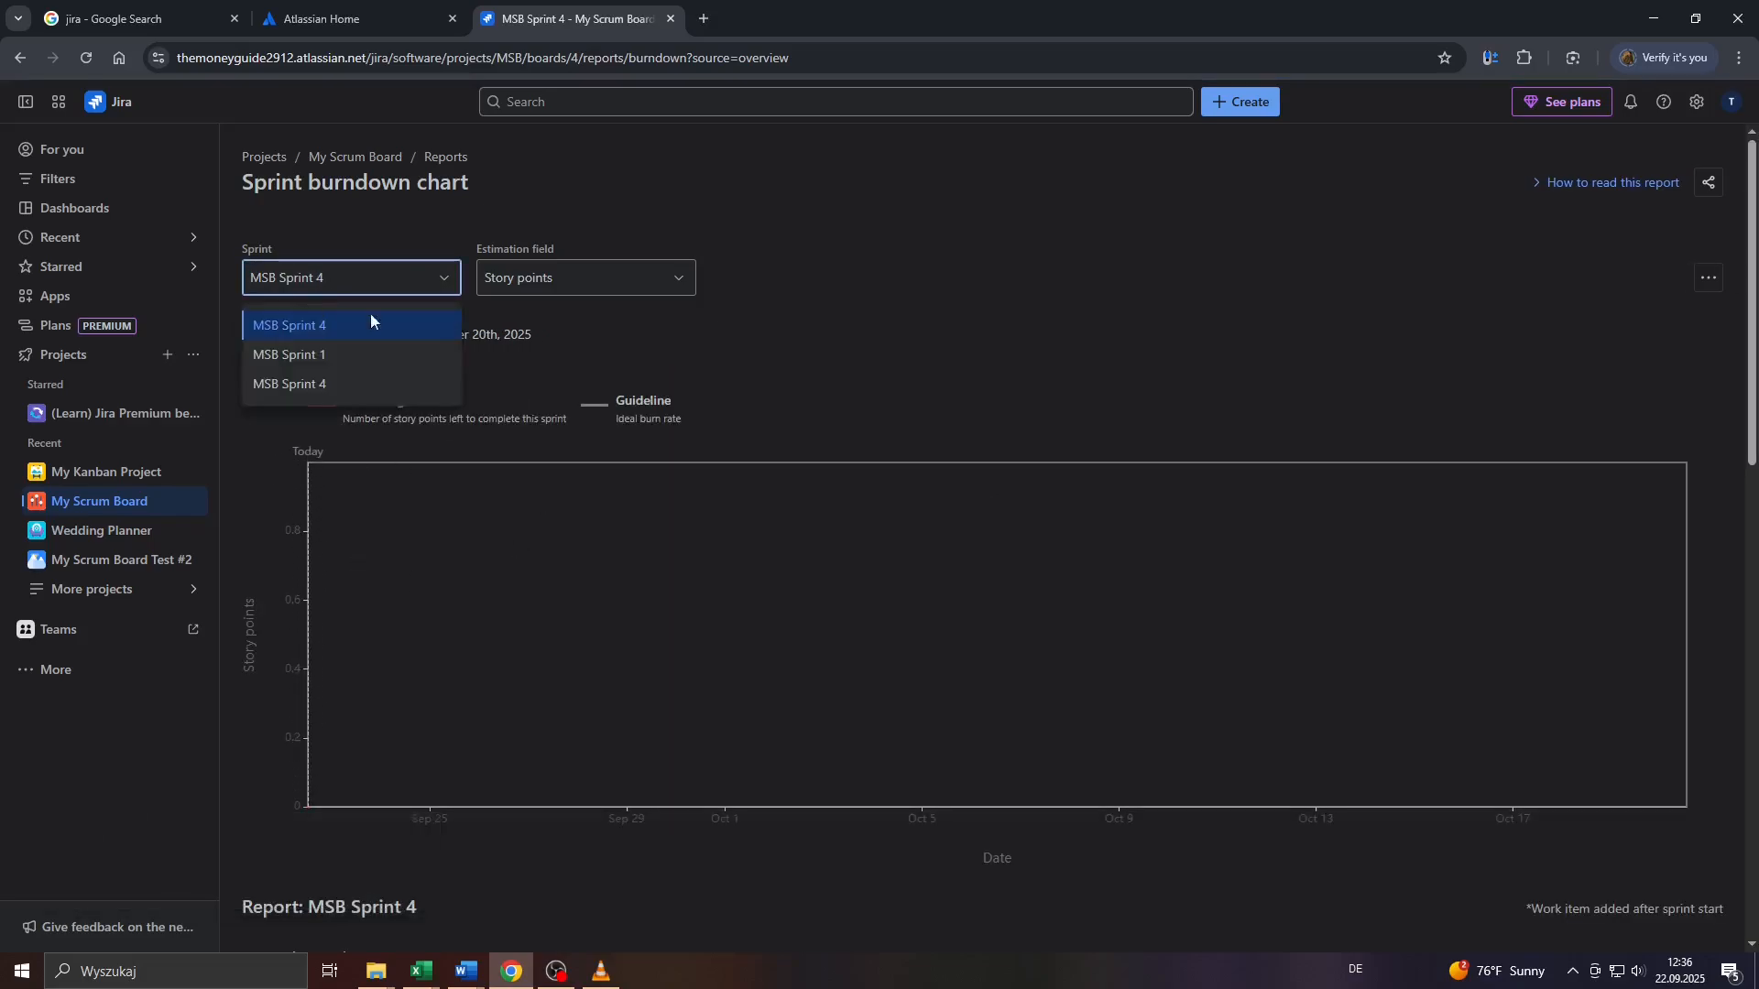
scroll(629, 362, "down", 7)
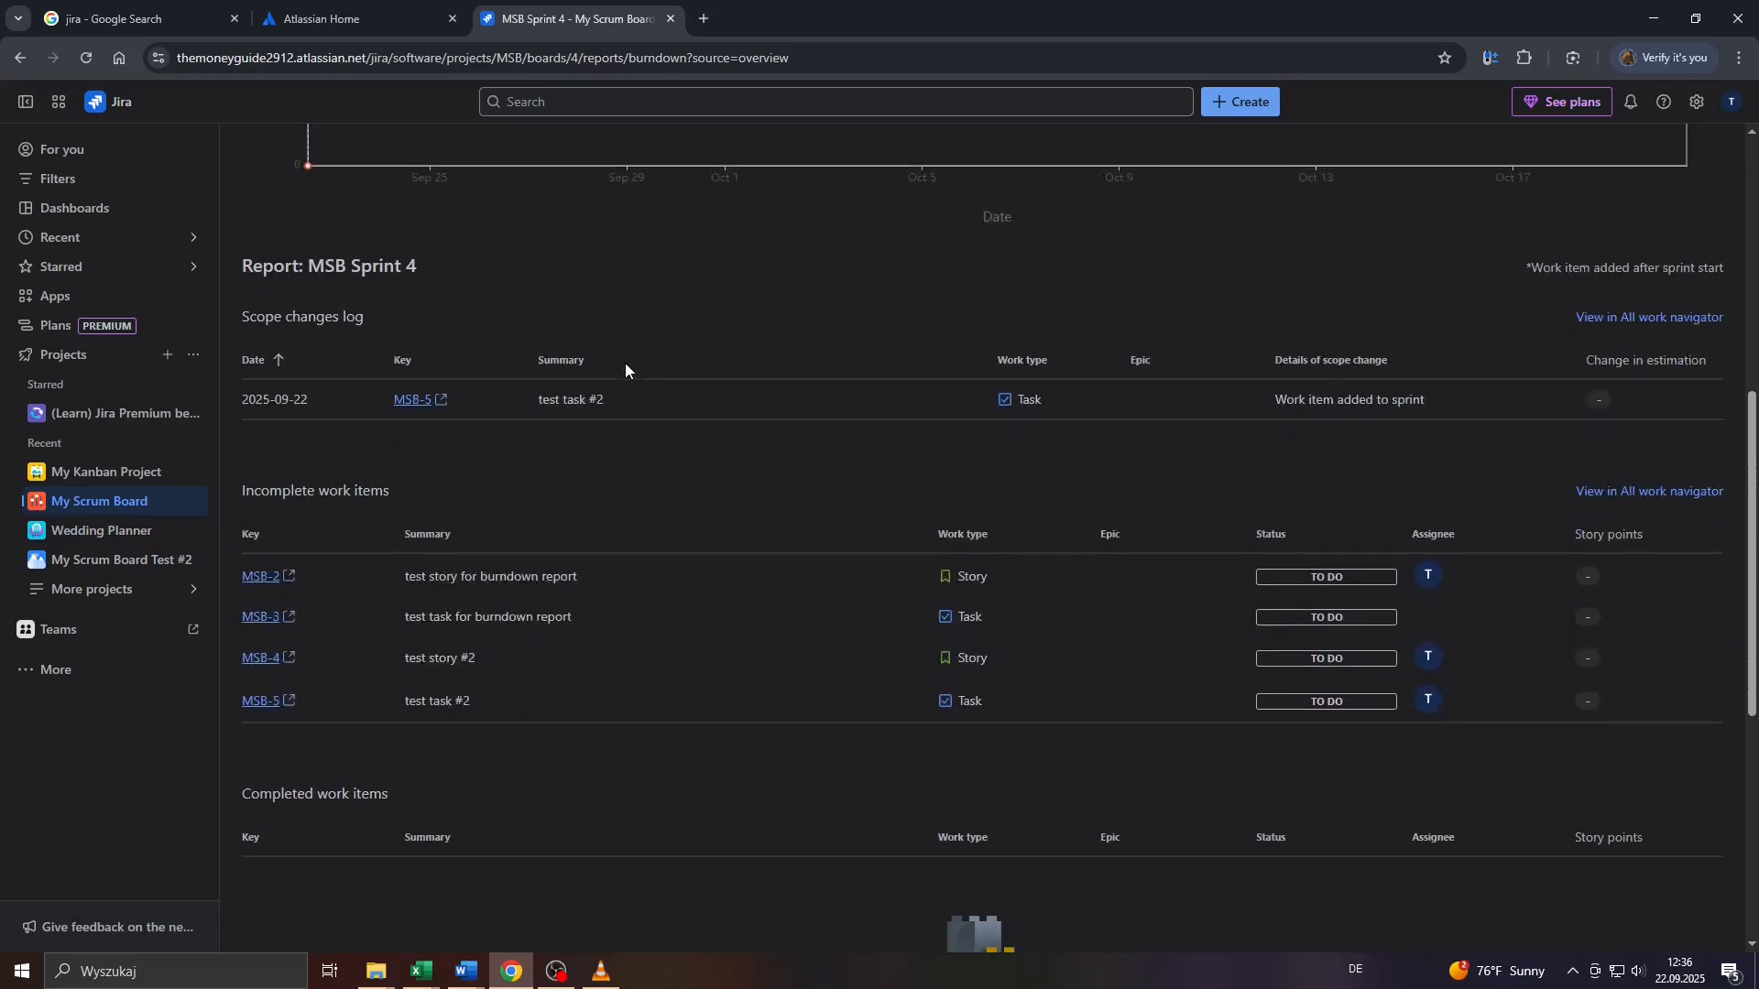
scroll(587, 595, "up", 7)
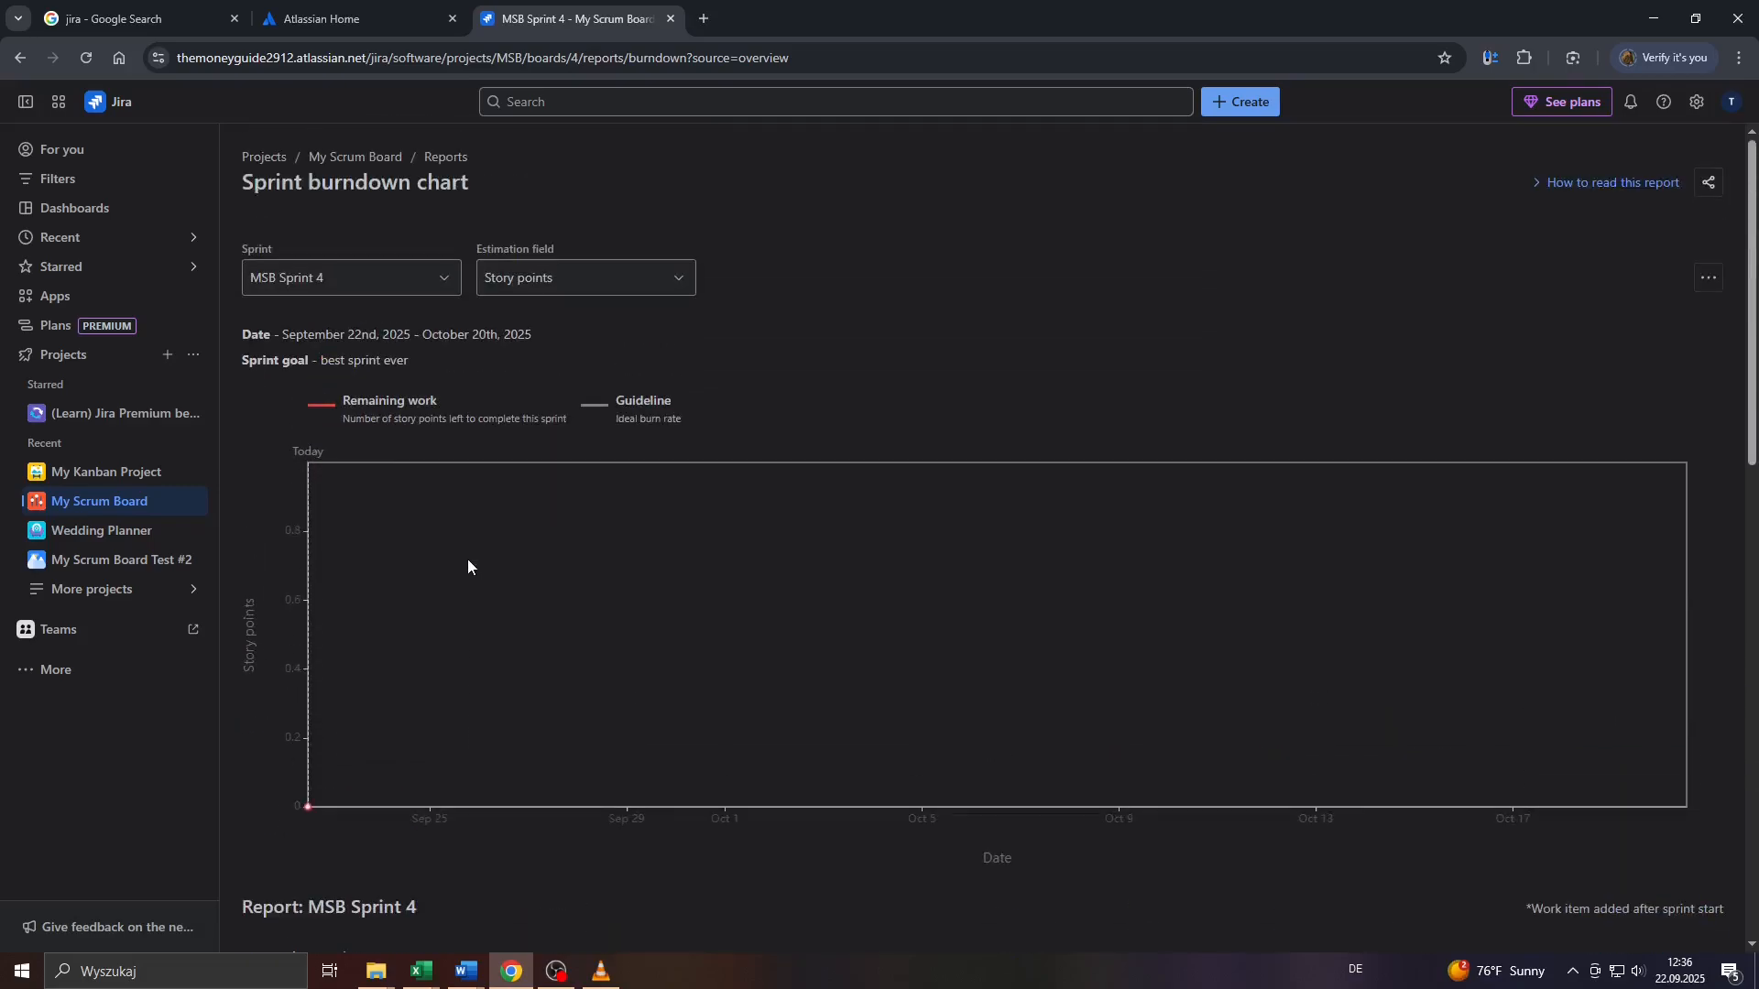
View the burndown by Work item count and examine the chart, scope changes log, and incomplete and completed work items.
left_click(525, 288)
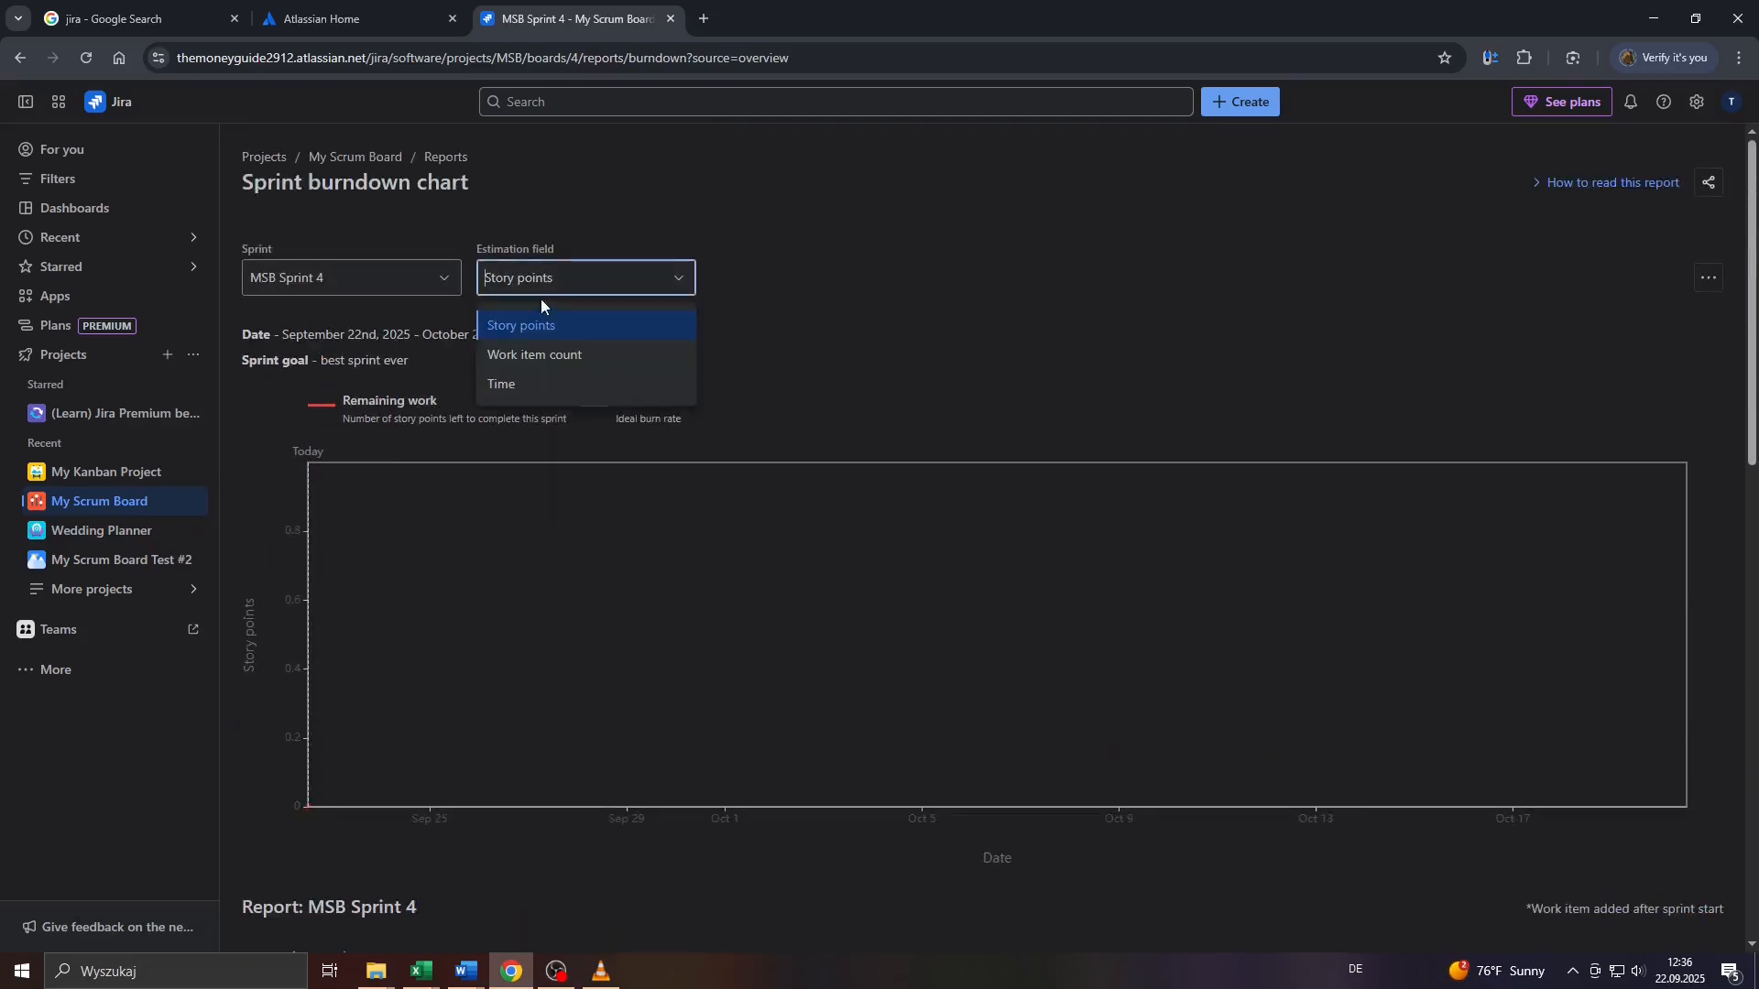
left_click(526, 360)
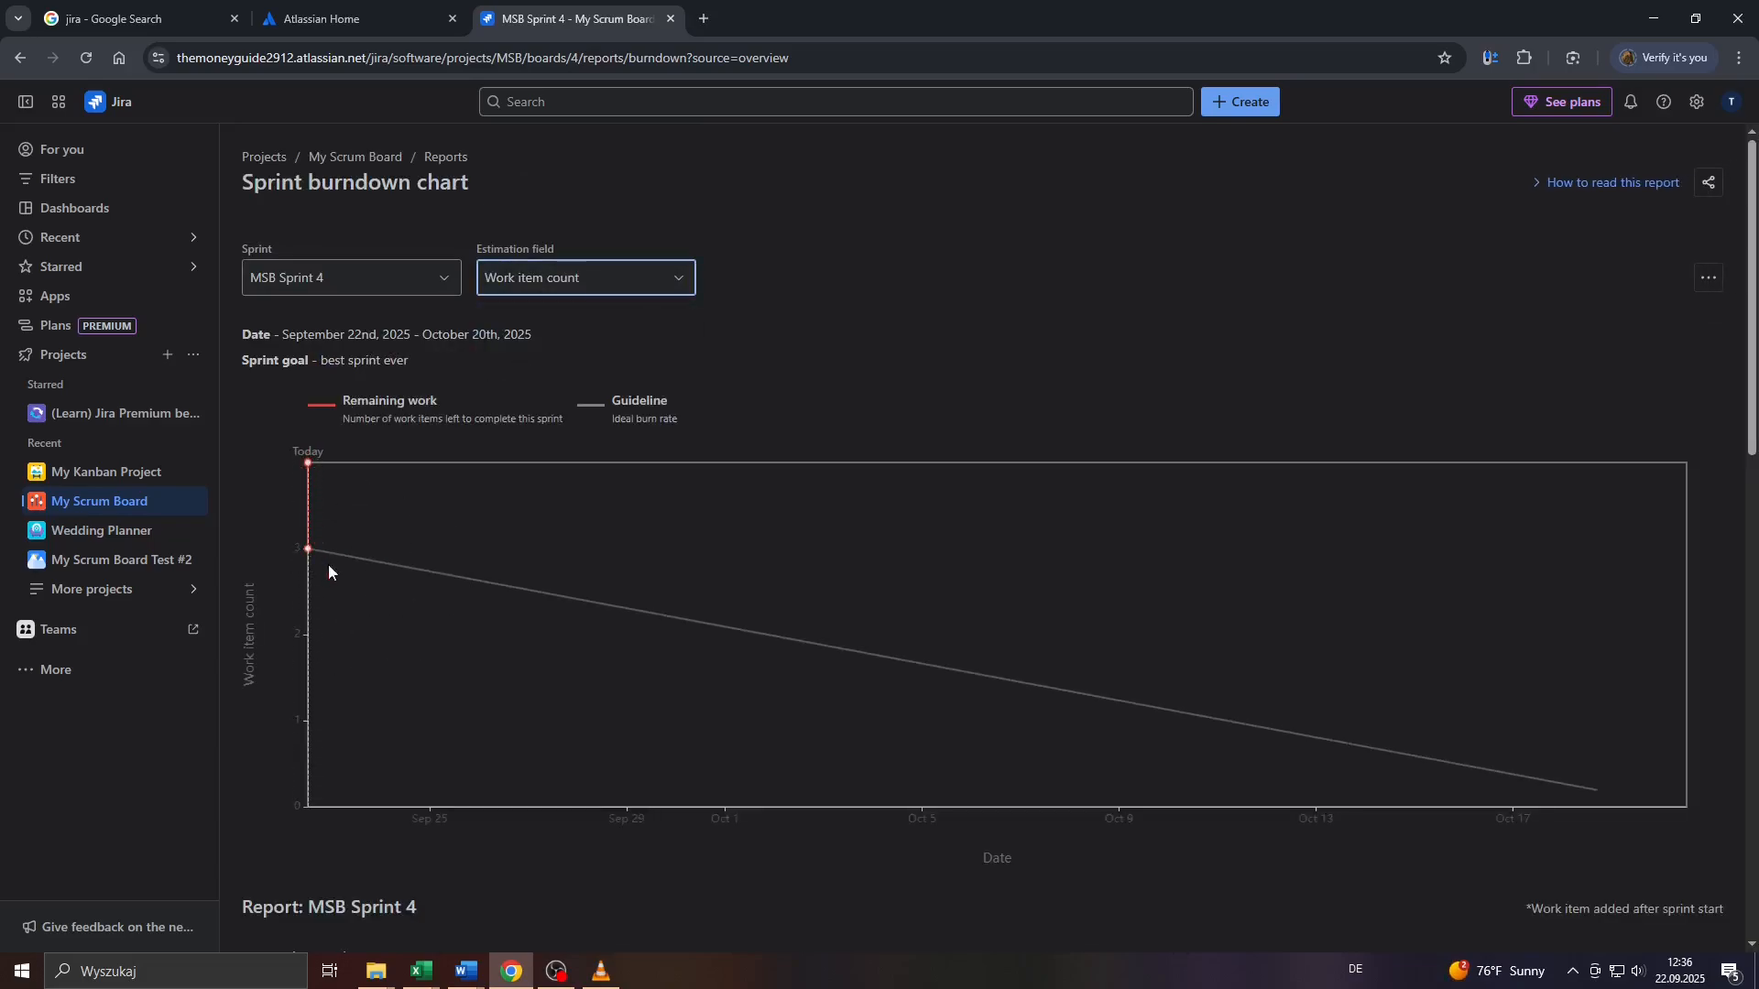
mouse_move(310, 527)
scroll(421, 552, "down", 7)
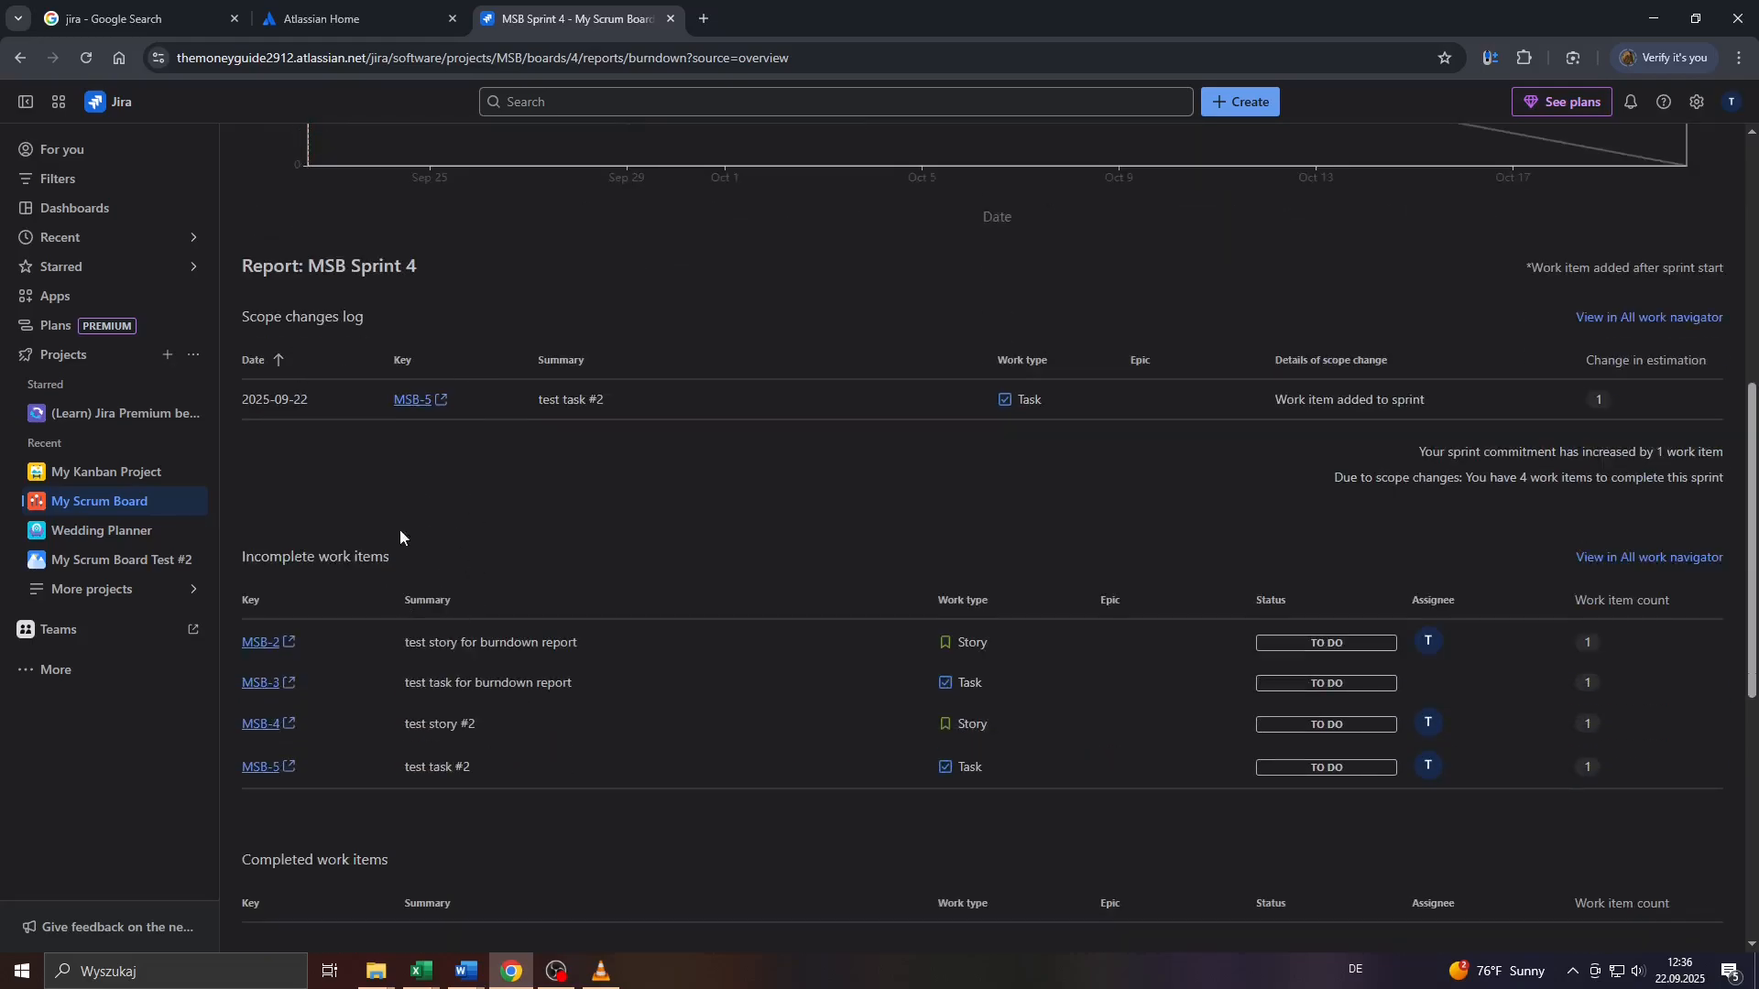
left_click_drag(292, 540, 454, 769)
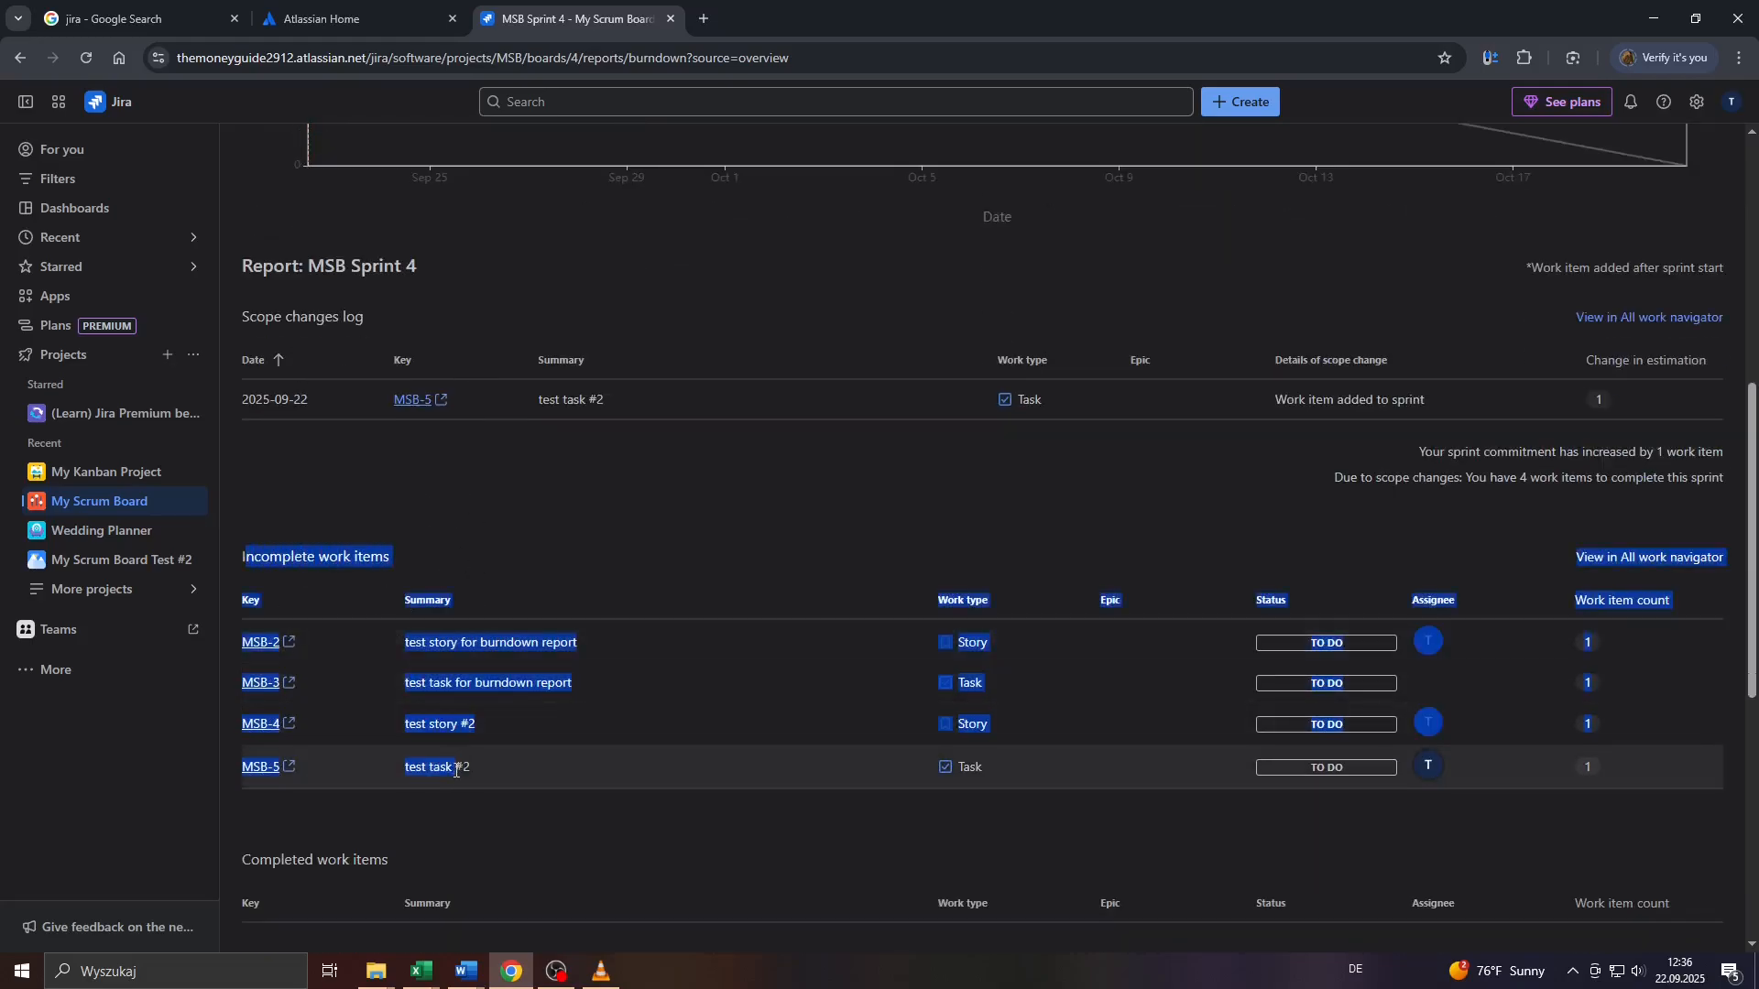
left_click_drag(255, 852, 392, 883)
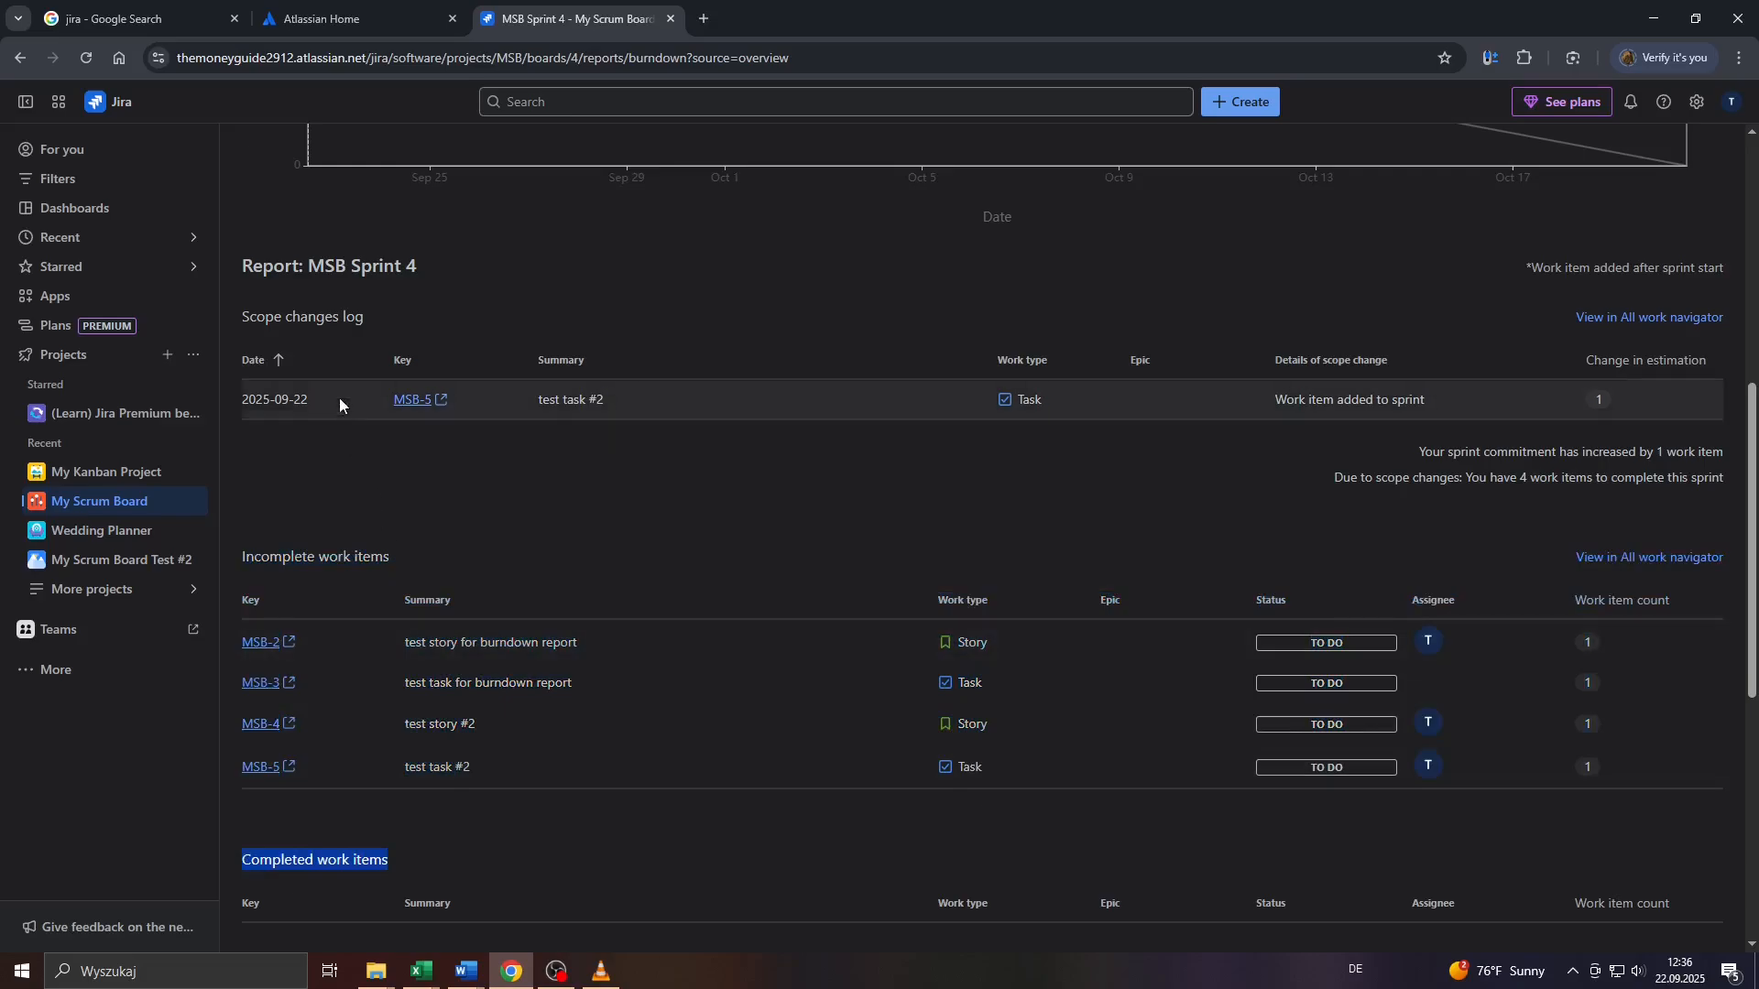
left_click_drag(251, 265, 429, 275)
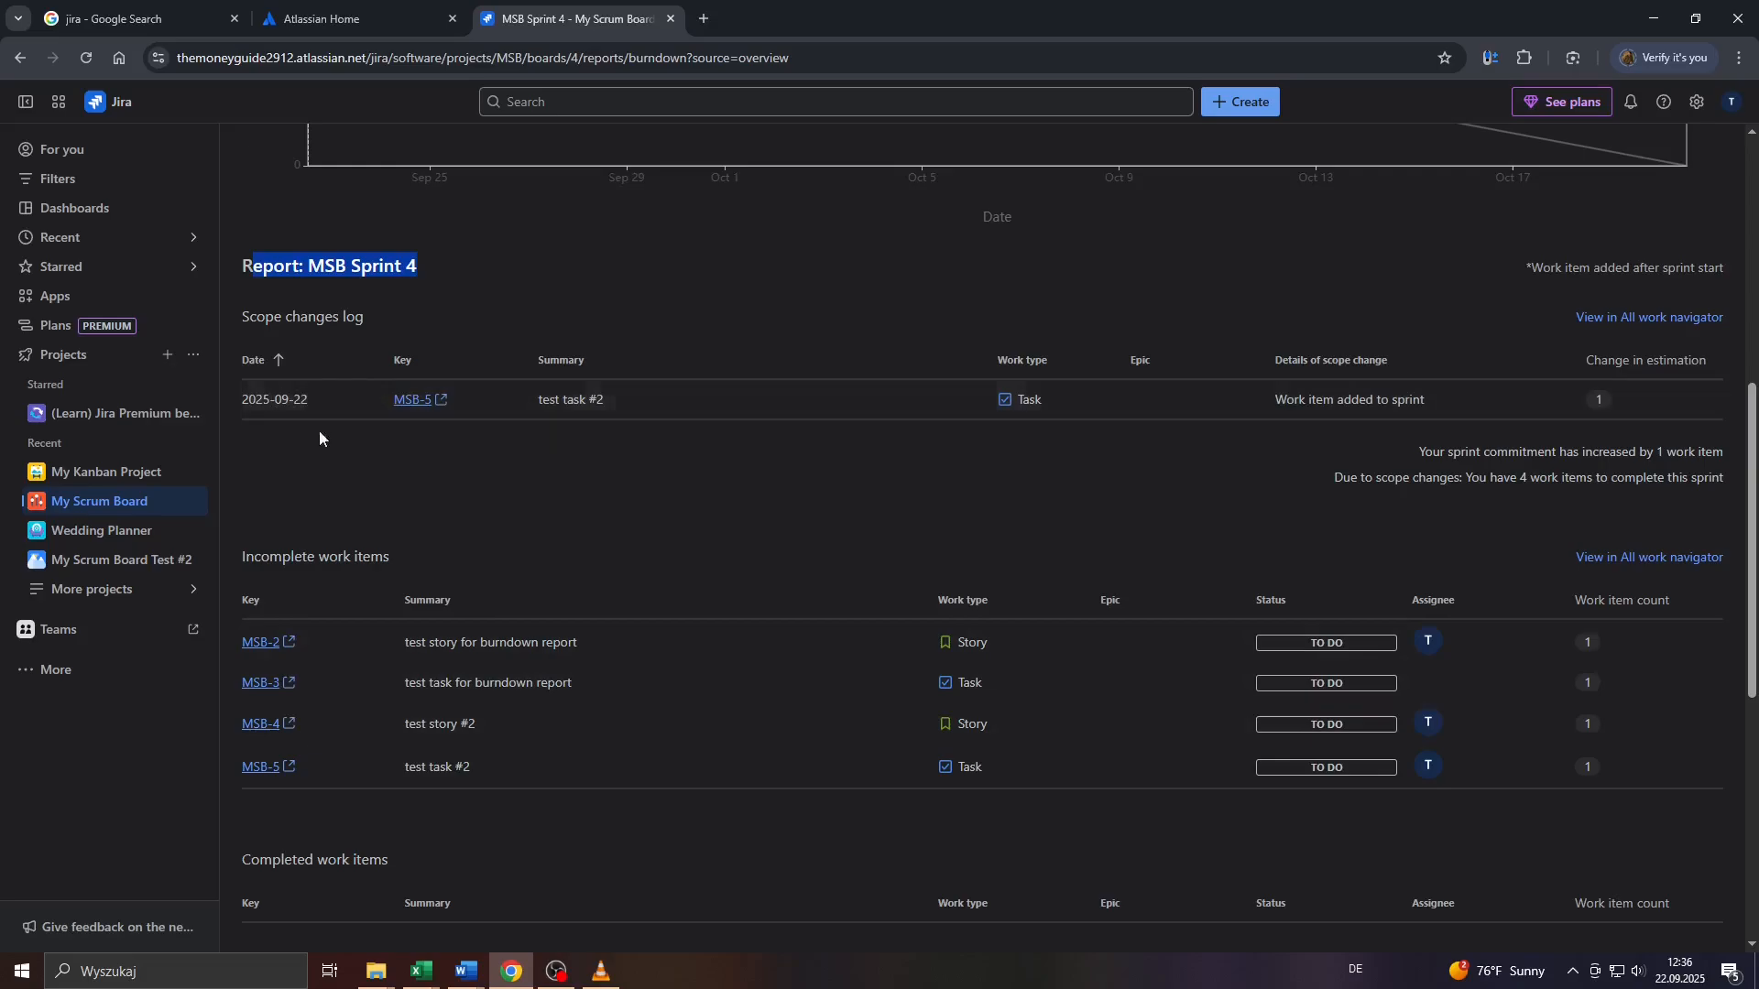
scroll(700, 539, "up", 7)
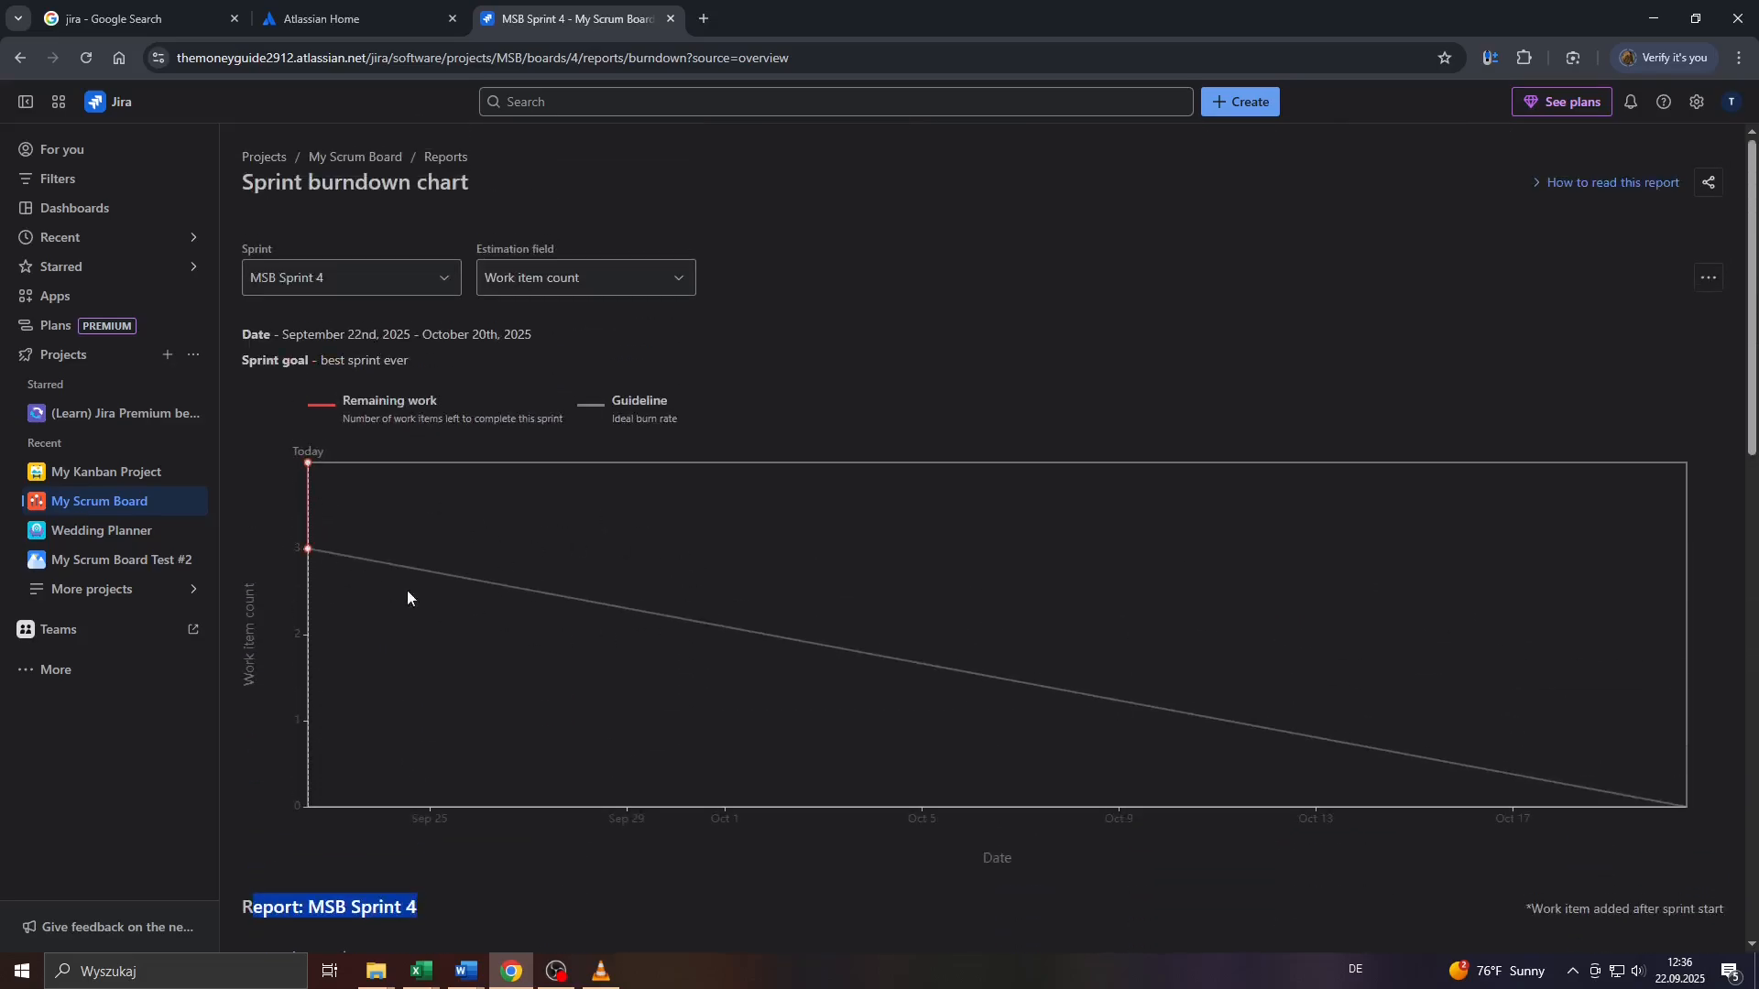
View the burndown by Time, switch the estimation field back to Story points, and review the work item tables.
left_click(650, 278)
left_click(550, 381)
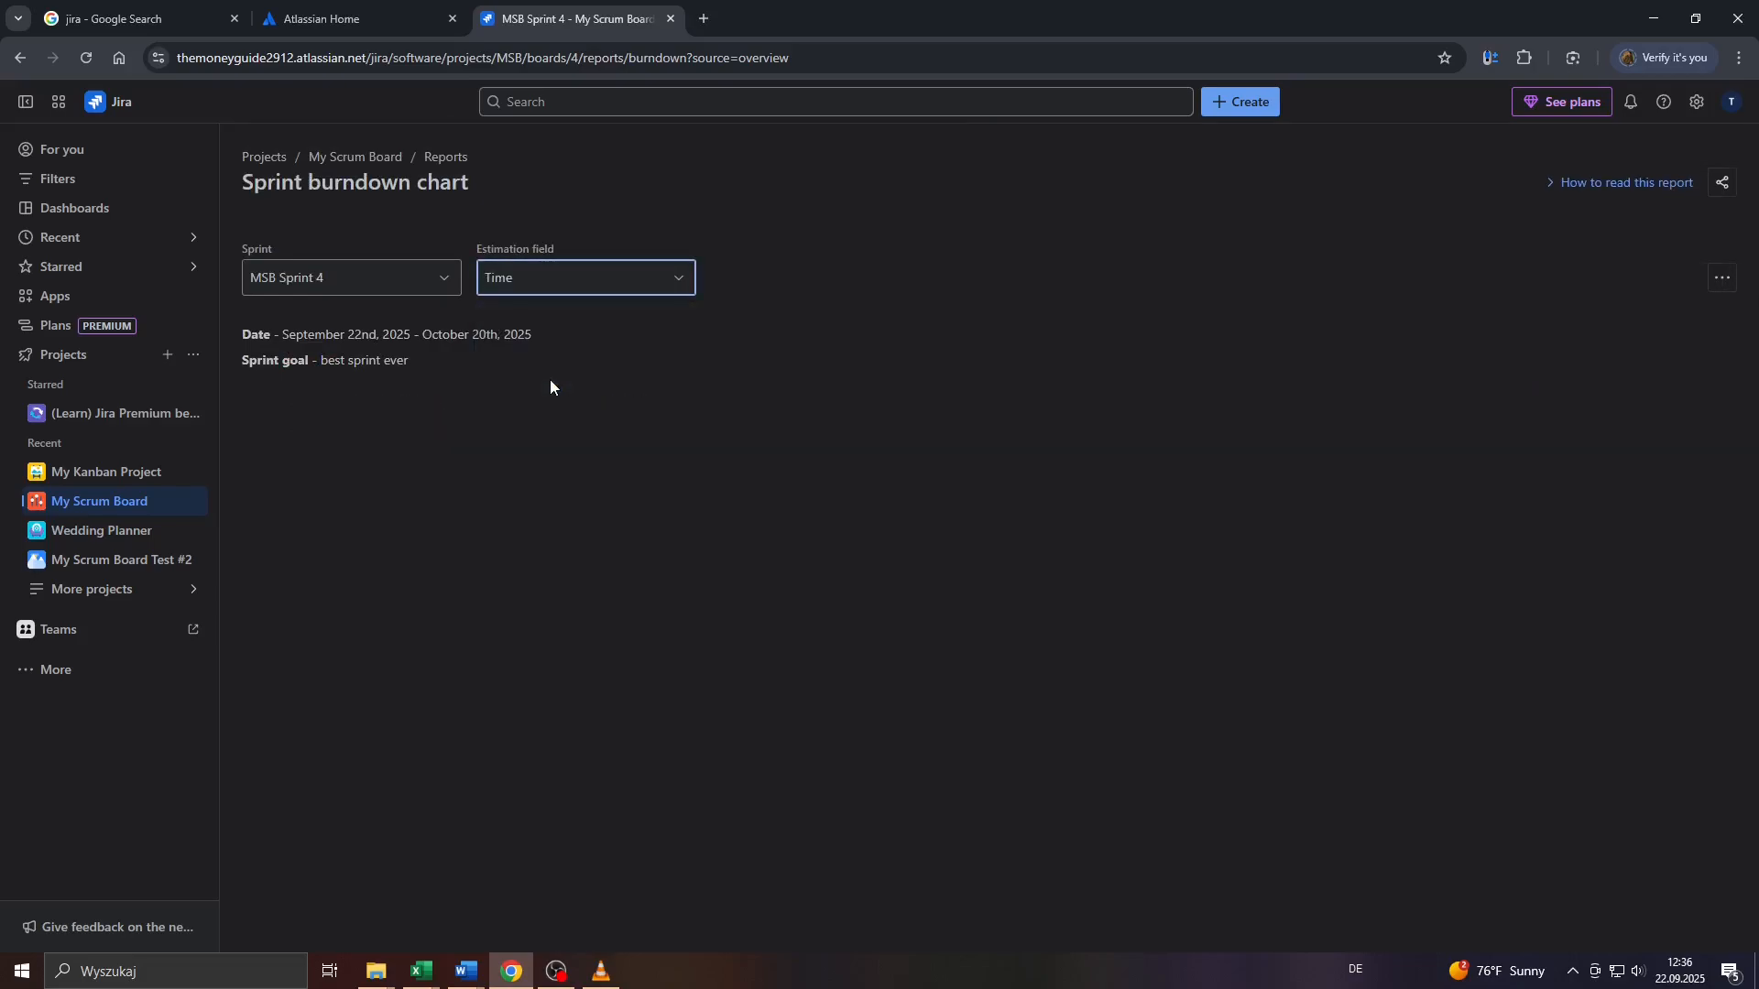
left_click(560, 279)
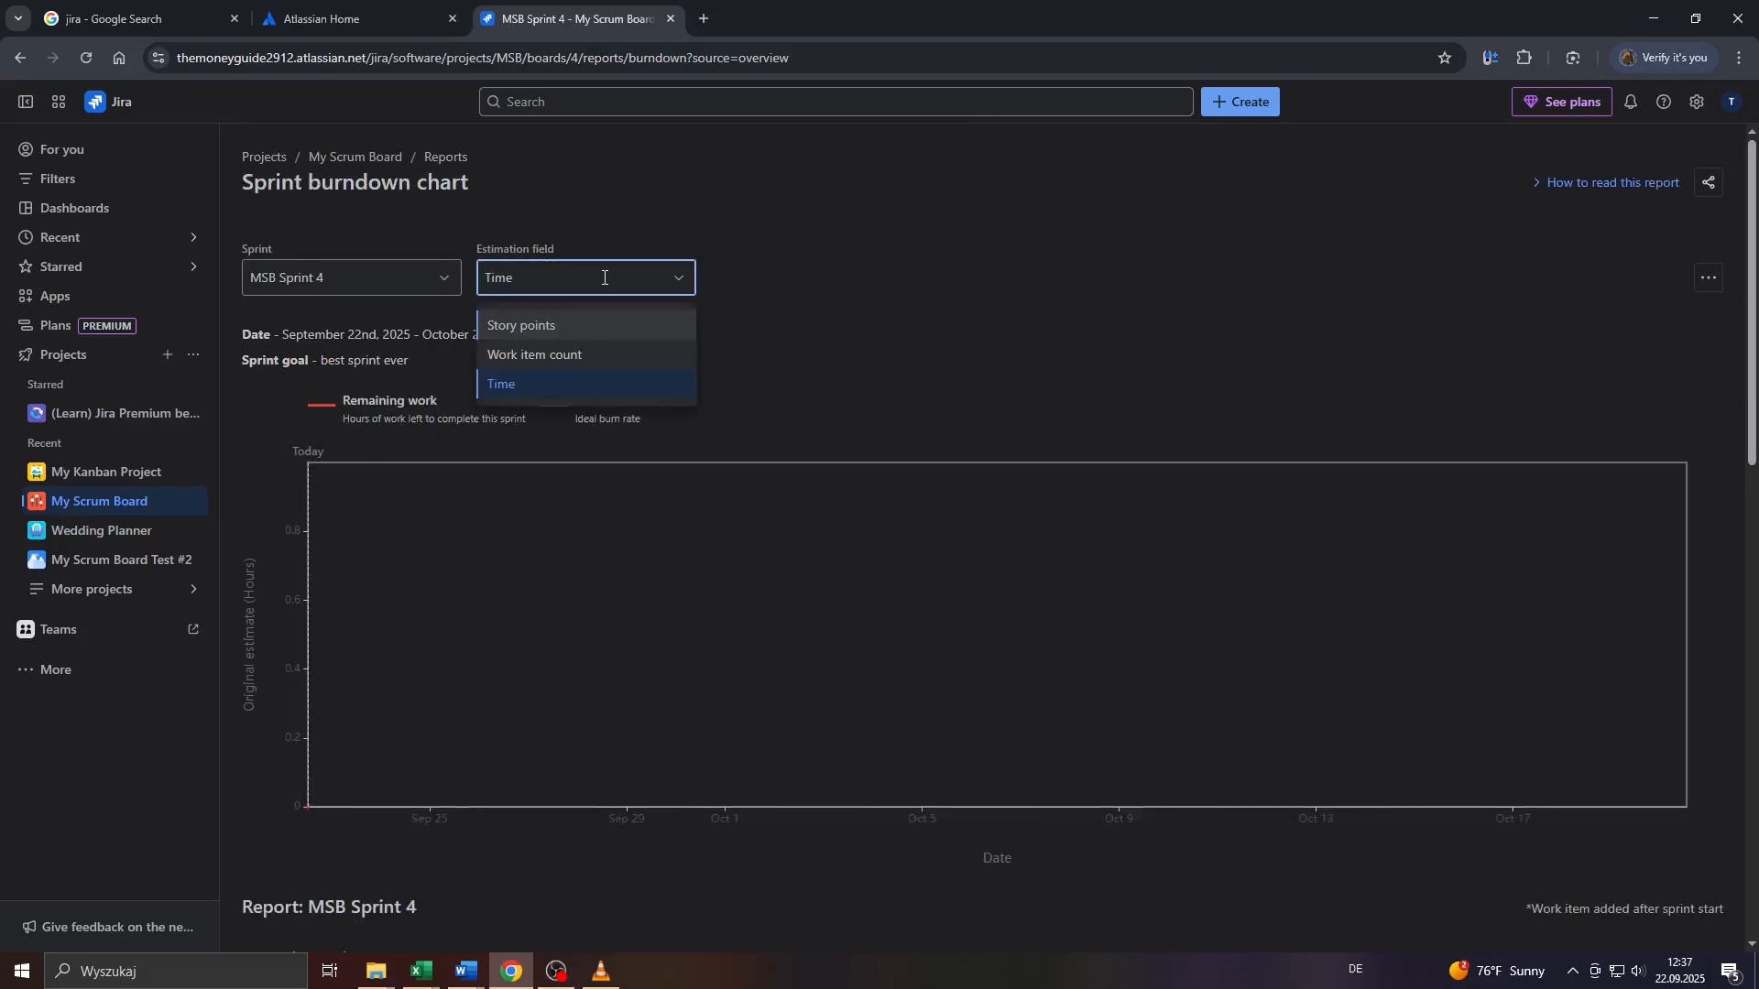
left_click(560, 326)
scroll(643, 694, "down", 8)
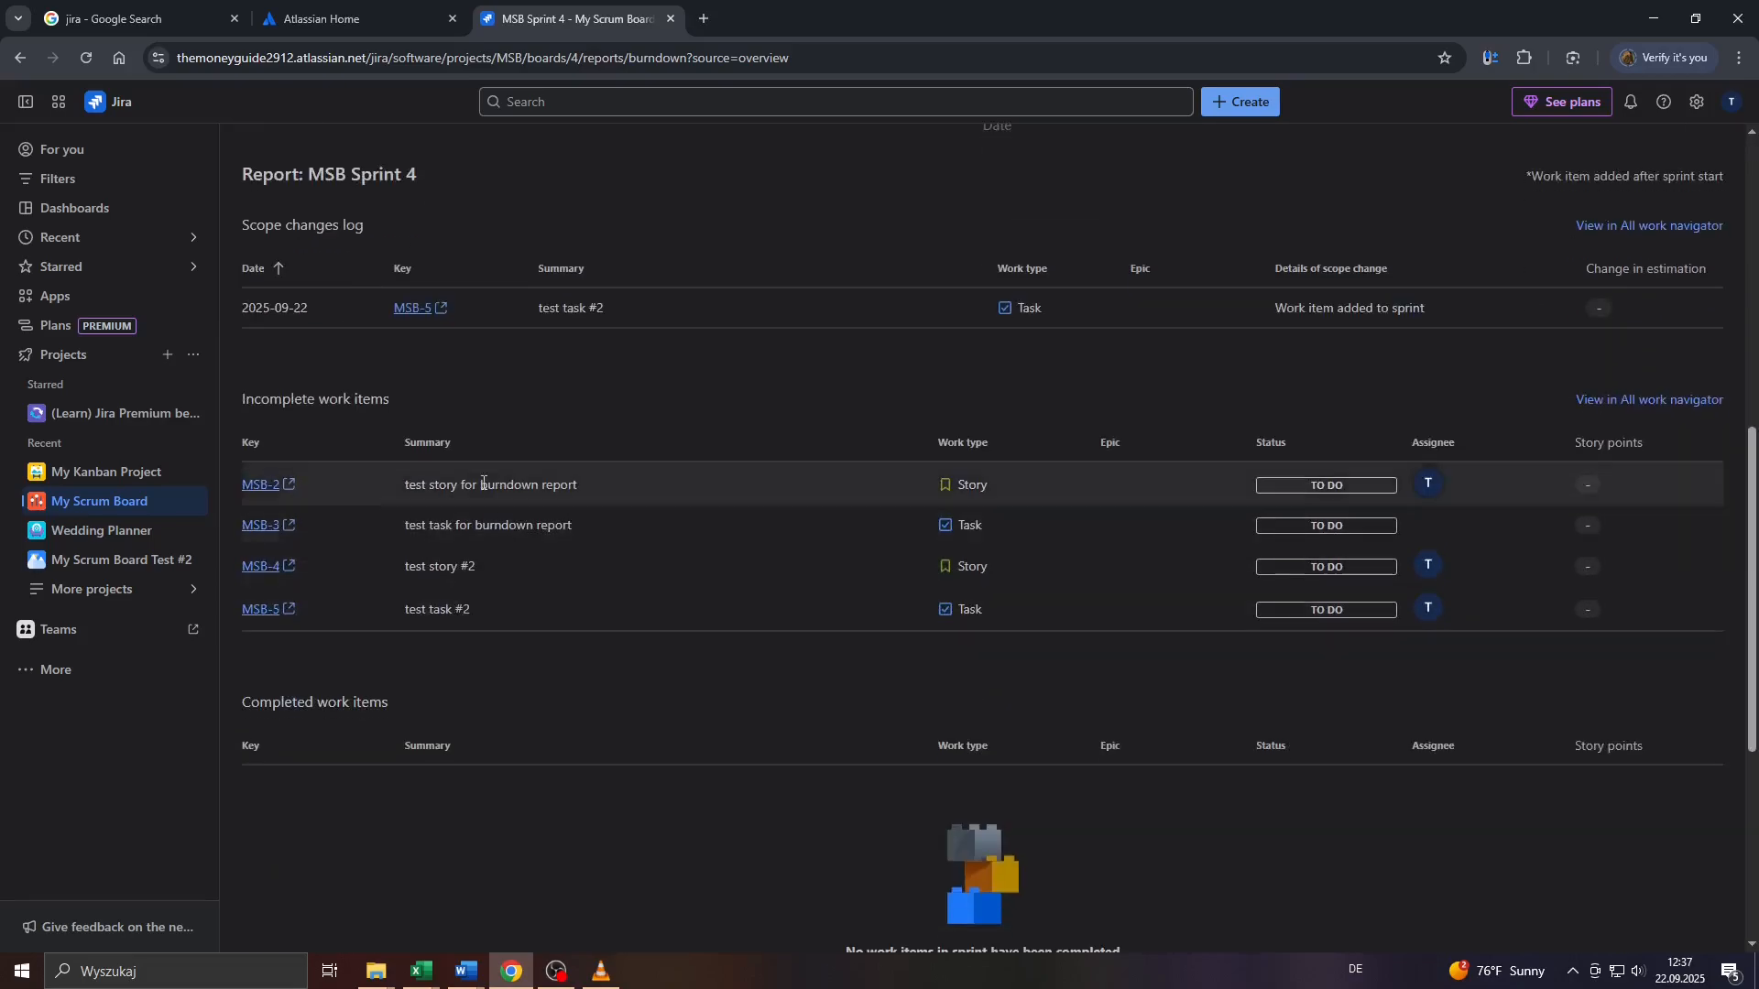